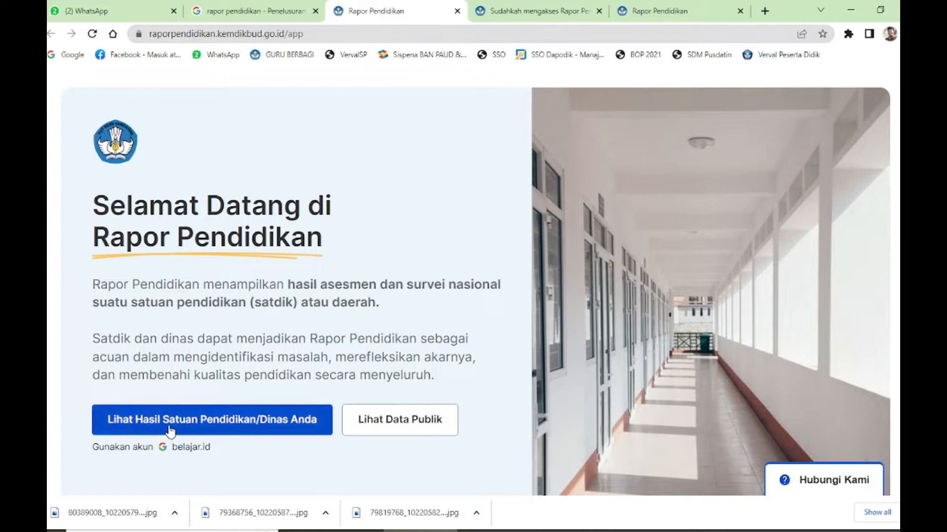
- Read the Rapor Pendidikan welcome page and the login information on who has access and how to sign in with a belajar.id account
{"action": "scroll", "coordinate": [170, 378], "scroll_direction": "down", "scroll_amount": 5}
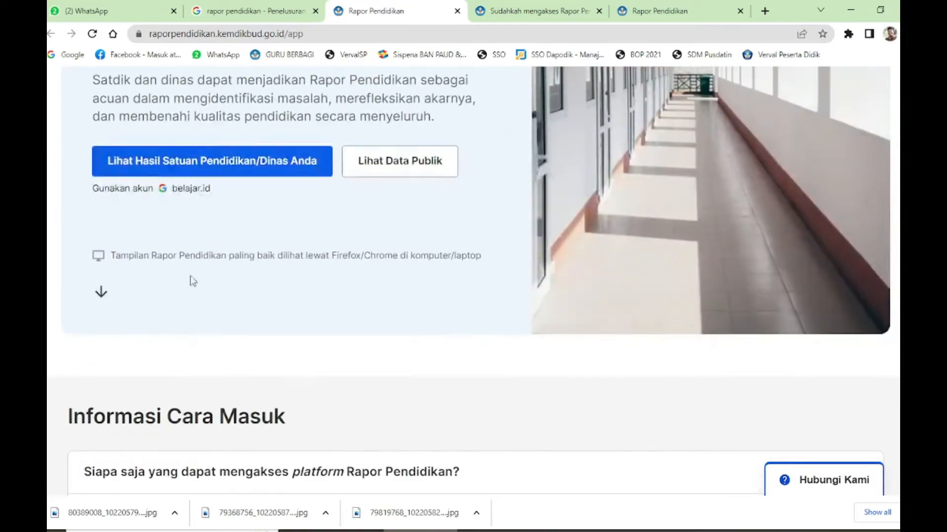
{"action": "left_click_drag", "start_coordinate": [215, 192], "coordinate": [173, 189]}
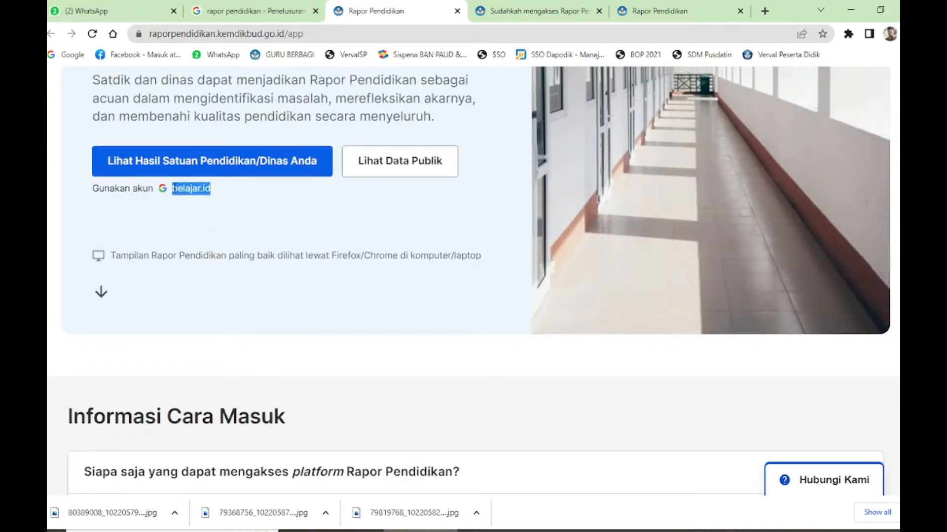
{"action": "scroll", "coordinate": [173, 242], "scroll_direction": "down", "scroll_amount": 5}
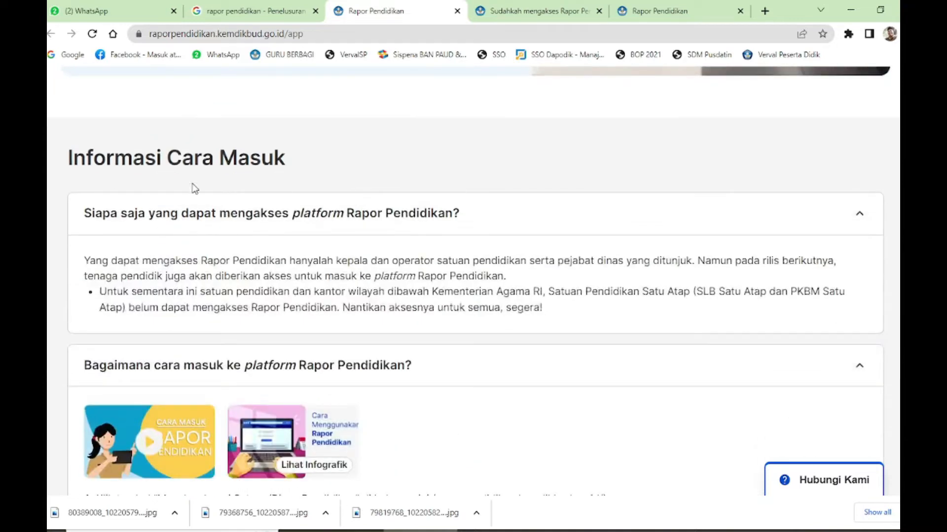
{"action": "scroll", "coordinate": [158, 237], "scroll_direction": "down", "scroll_amount": 1}
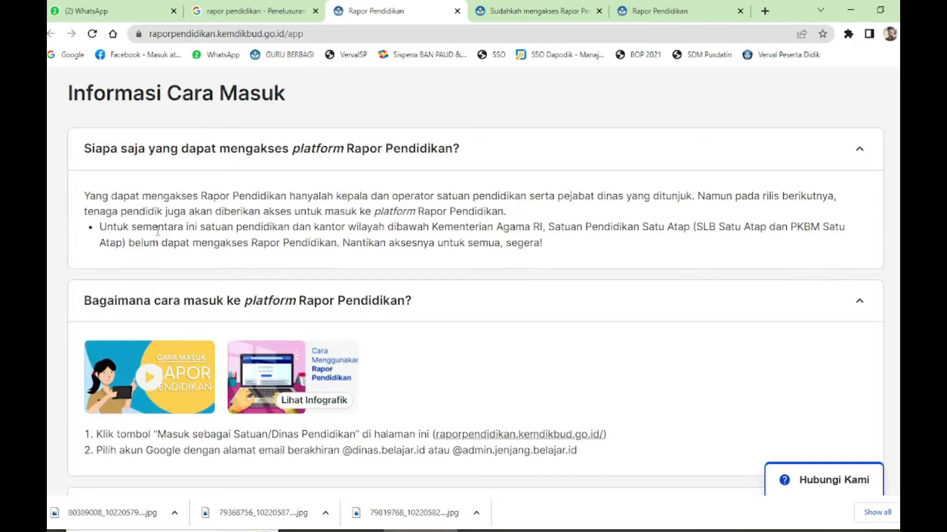
{"action": "scroll", "coordinate": [157, 232], "scroll_direction": "down", "scroll_amount": 3}
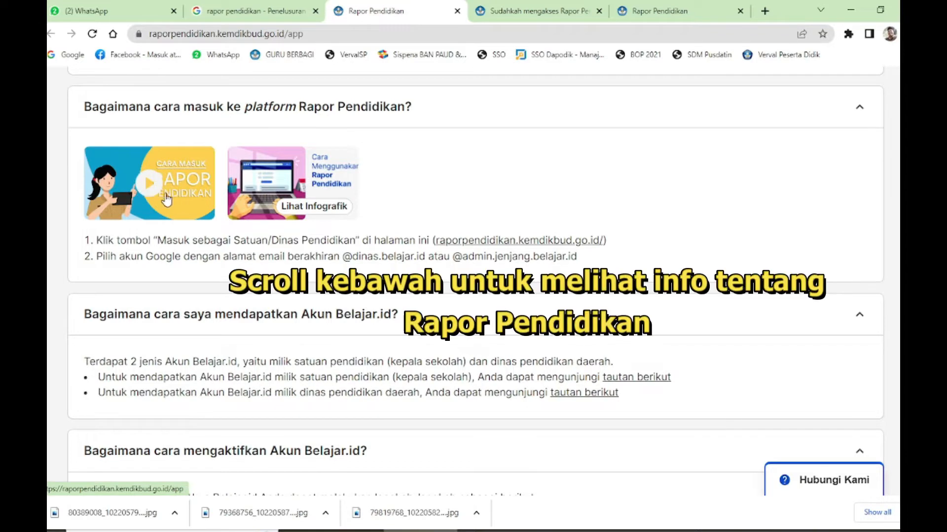
{"action": "left_click_drag", "start_coordinate": [157, 237], "coordinate": [310, 237]}
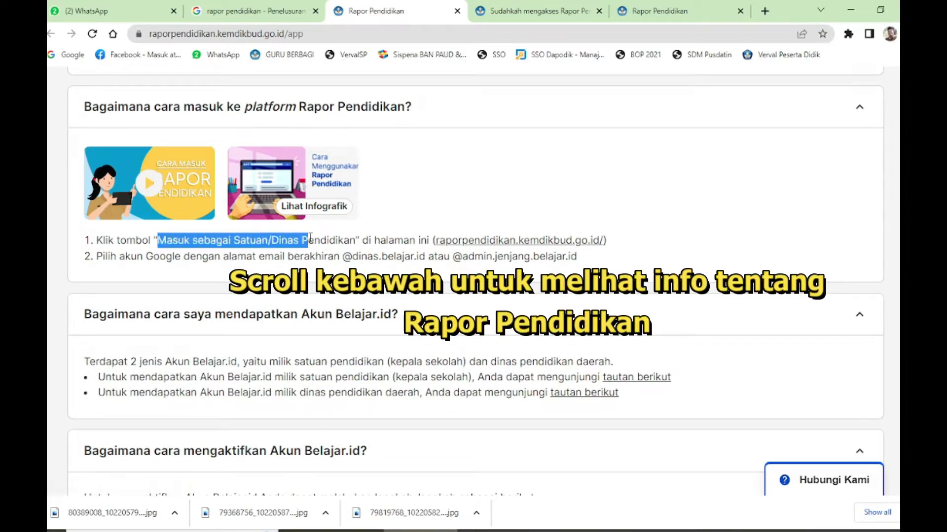
{"action": "left_click", "coordinate": [395, 255]}
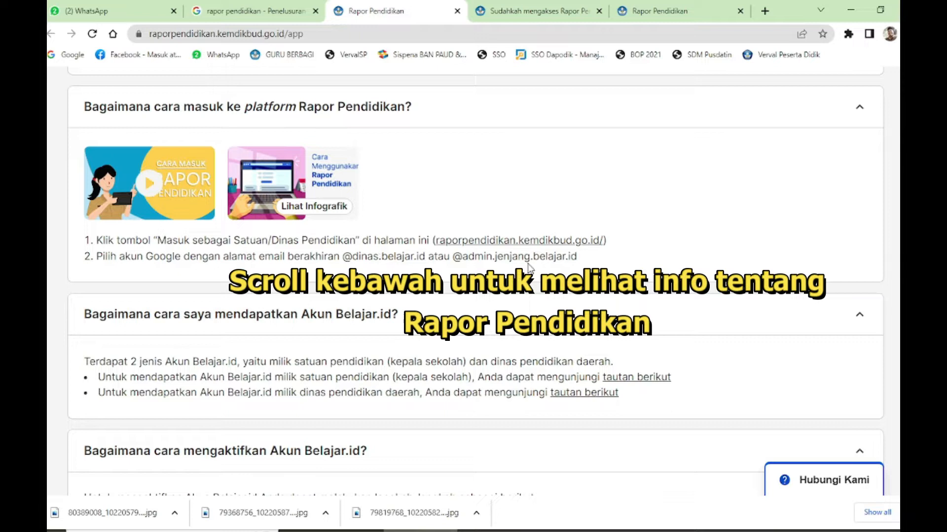
{"action": "left_click_drag", "start_coordinate": [579, 256], "coordinate": [453, 256]}
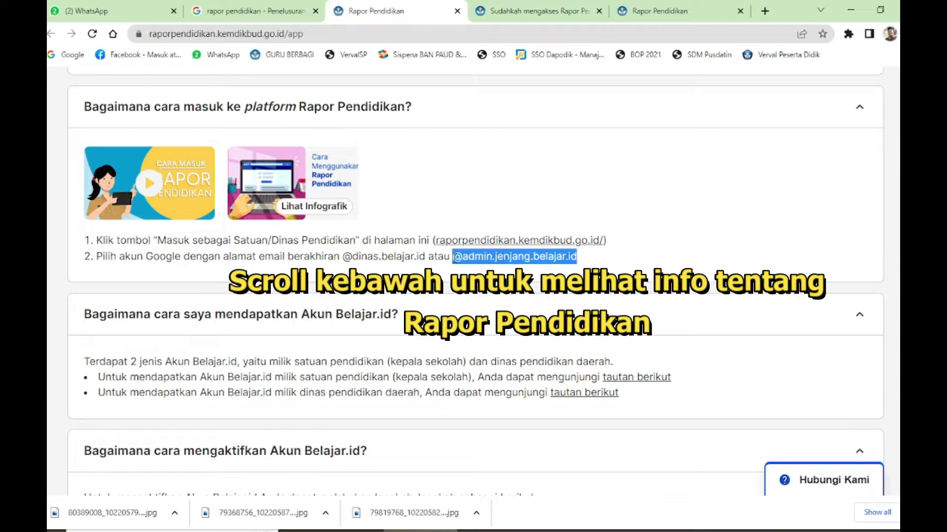
- Review the sections on obtaining and activating an Akun Belajar.id, missing access, resetting the password and contacting support
{"action": "scroll", "coordinate": [270, 297], "scroll_direction": "down", "scroll_amount": 3}
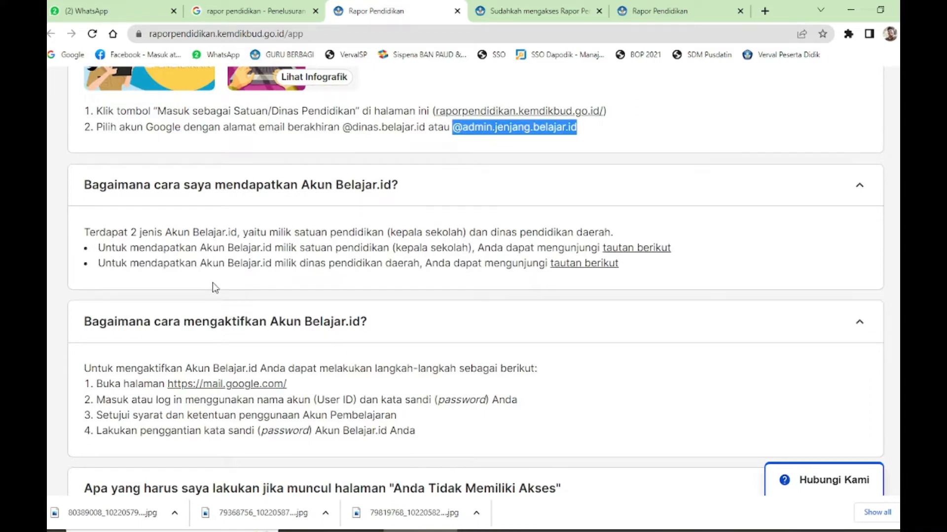
{"action": "left_click_drag", "start_coordinate": [398, 248], "coordinate": [448, 248]}
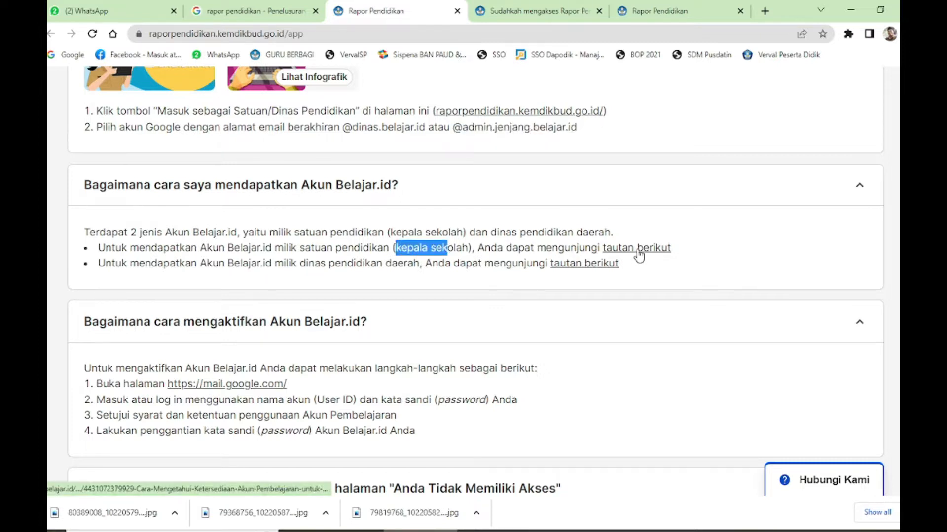
{"action": "scroll", "coordinate": [316, 310], "scroll_direction": "down", "scroll_amount": 4}
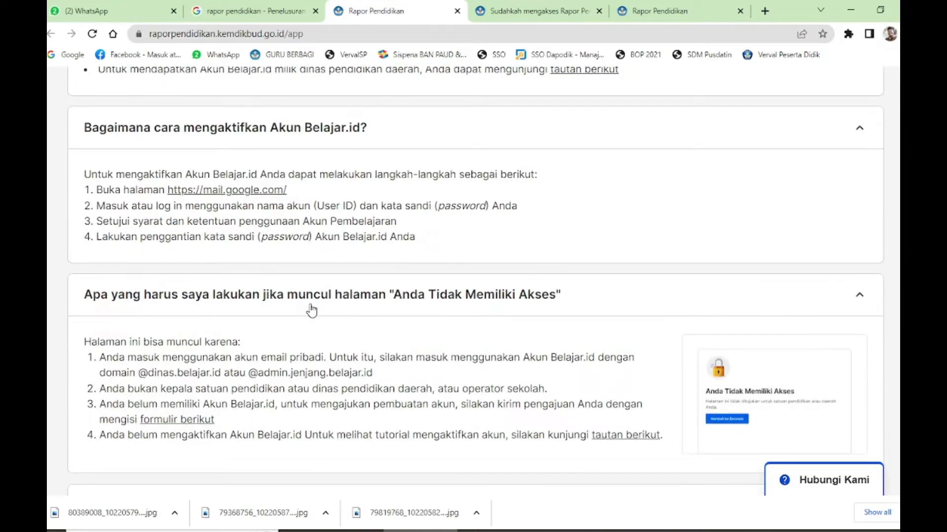
{"action": "scroll", "coordinate": [311, 311], "scroll_direction": "down", "scroll_amount": 3}
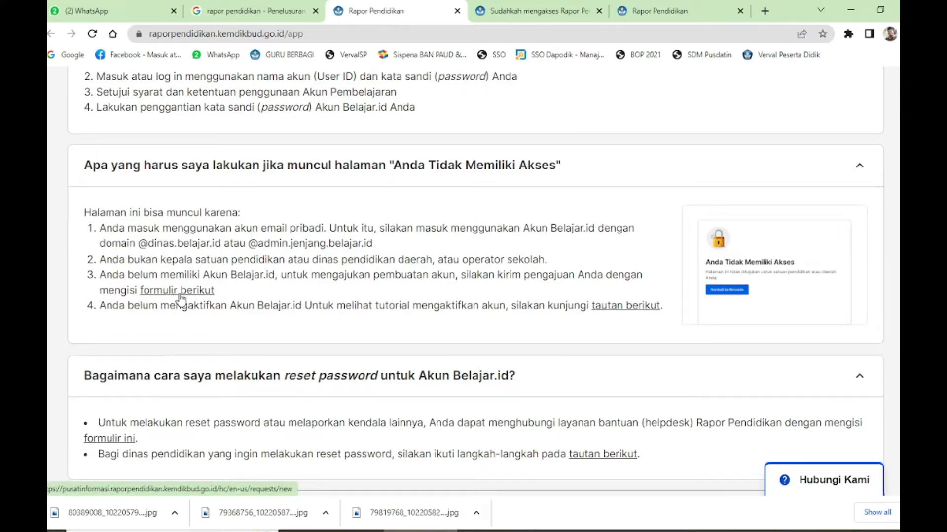
{"action": "left_click_drag", "start_coordinate": [210, 272], "coordinate": [206, 275]}
{"action": "left_click_drag", "start_coordinate": [134, 276], "coordinate": [276, 275]}
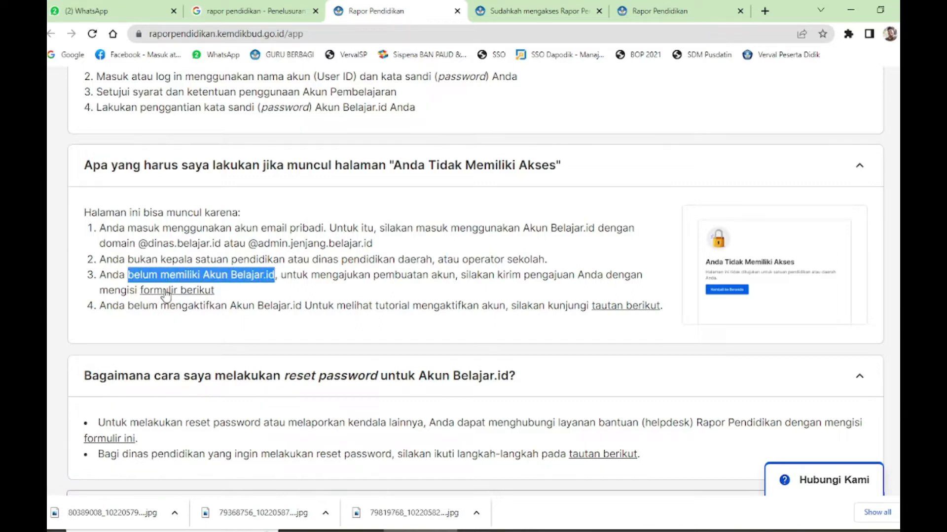
{"action": "scroll", "coordinate": [166, 296], "scroll_direction": "down", "scroll_amount": 3}
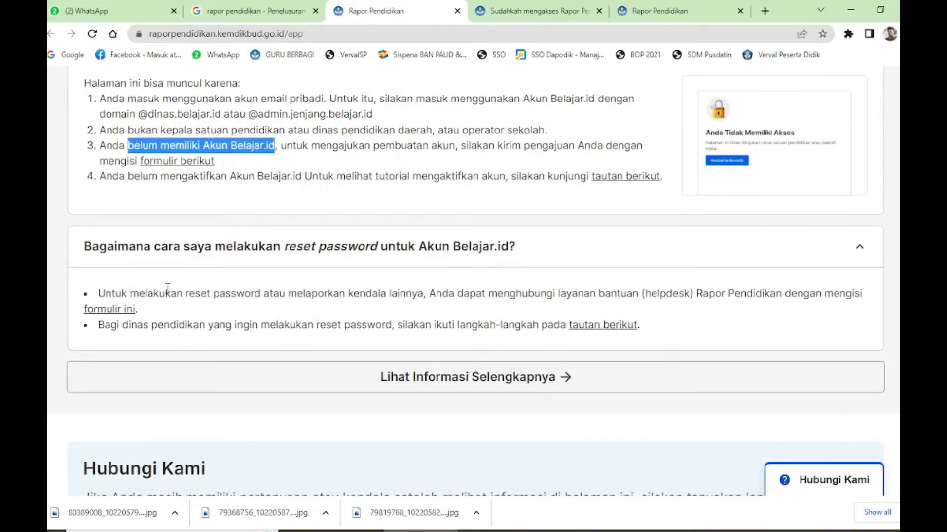
{"action": "scroll", "coordinate": [167, 291], "scroll_direction": "down", "scroll_amount": 3}
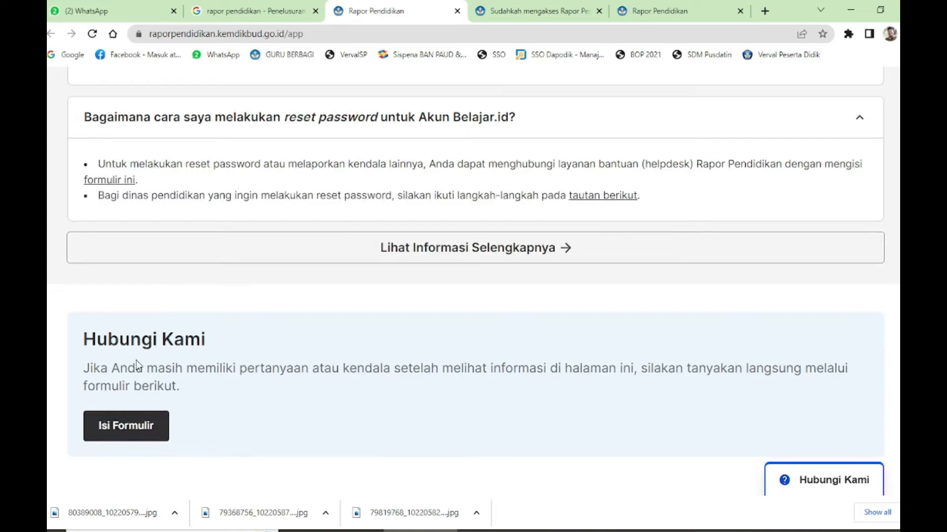
{"action": "left_click_drag", "start_coordinate": [153, 368], "coordinate": [630, 368]}
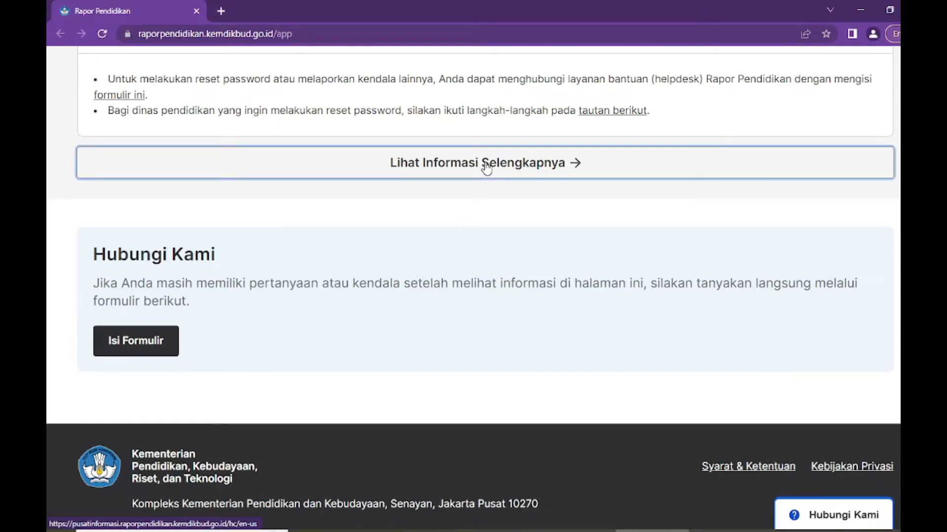
- Open the complete Rapor Pendidikan information site and examine its popular topics and category choices
{"action": "left_click", "coordinate": [502, 172]}
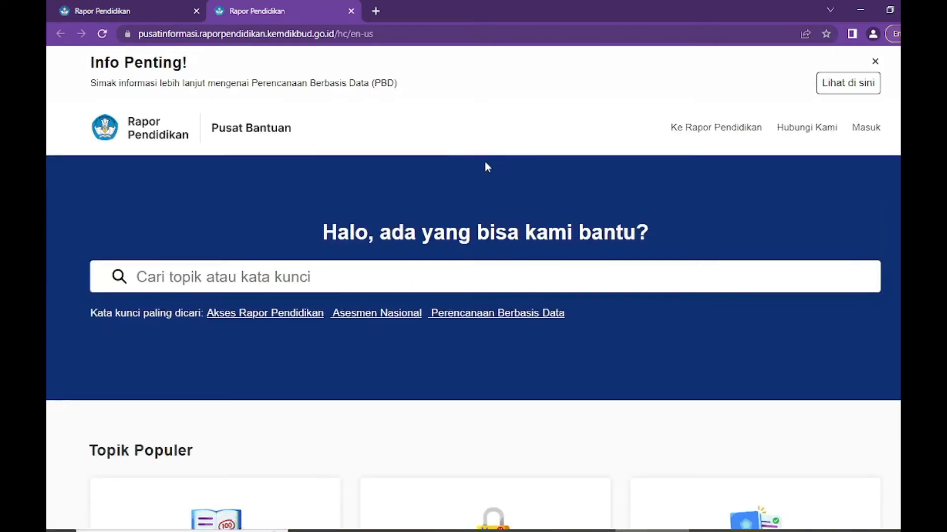
{"action": "scroll", "coordinate": [251, 211], "scroll_direction": "down", "scroll_amount": 3}
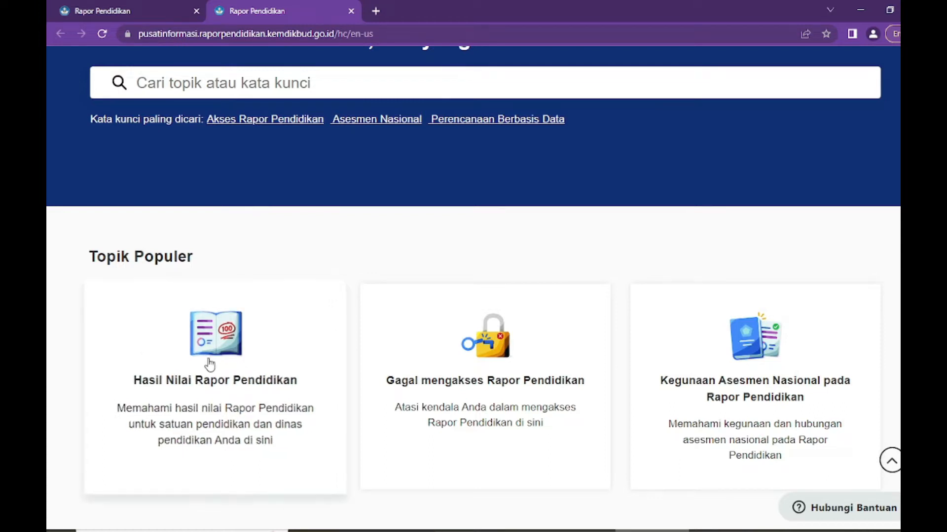
{"action": "scroll", "coordinate": [212, 364], "scroll_direction": "down", "scroll_amount": 5}
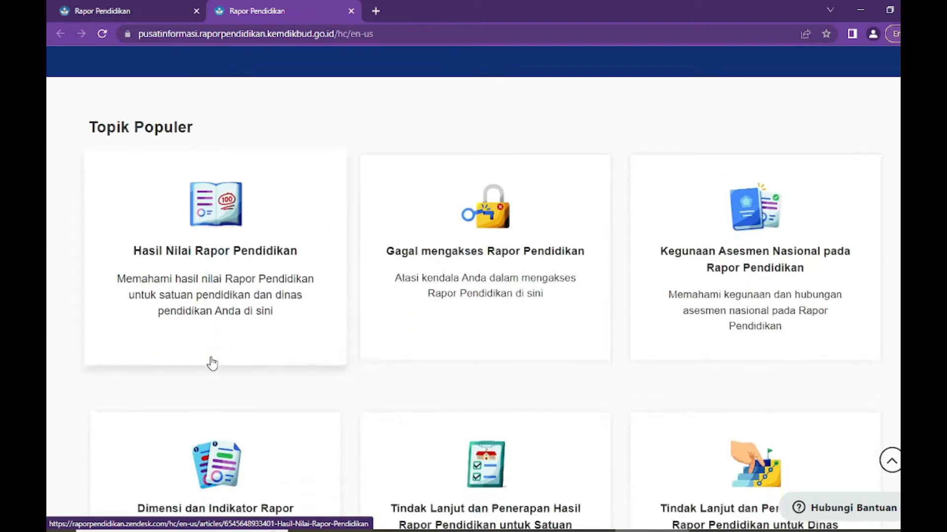
{"action": "scroll", "coordinate": [212, 363], "scroll_direction": "down", "scroll_amount": 3}
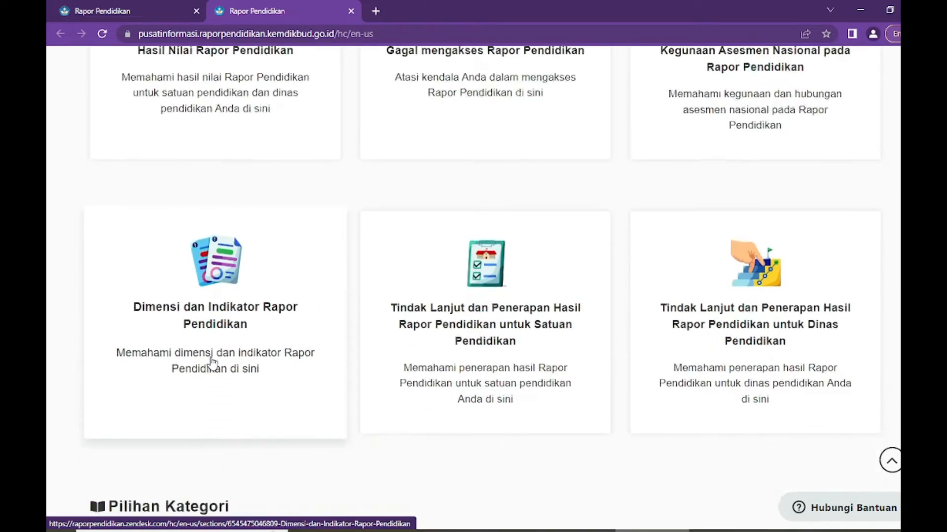
{"action": "scroll", "coordinate": [264, 392], "scroll_direction": "down", "scroll_amount": 4}
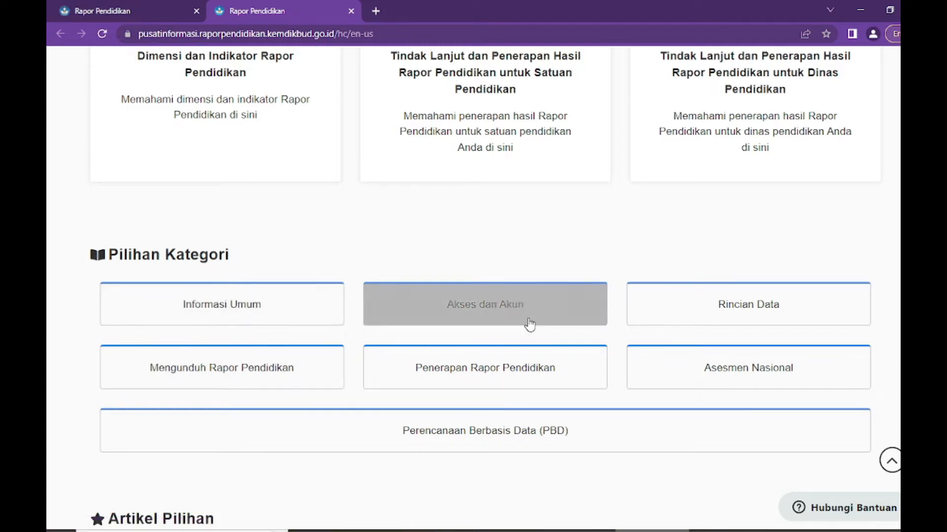
{"action": "scroll", "coordinate": [238, 388], "scroll_direction": "down", "scroll_amount": 2}
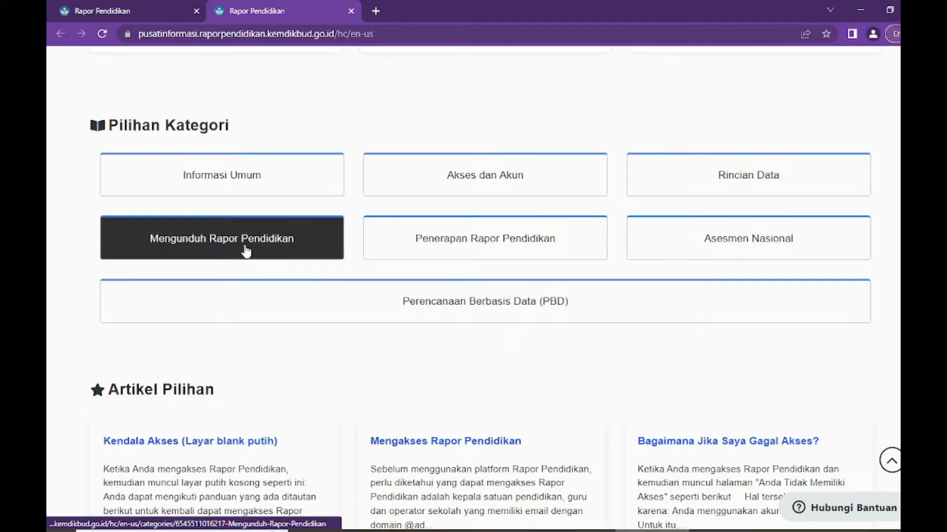
- View the help articles in the Mengunduh Rapor Pendidikan category, return to the help centre home page and look through its remaining content
{"action": "left_click", "coordinate": [245, 250]}
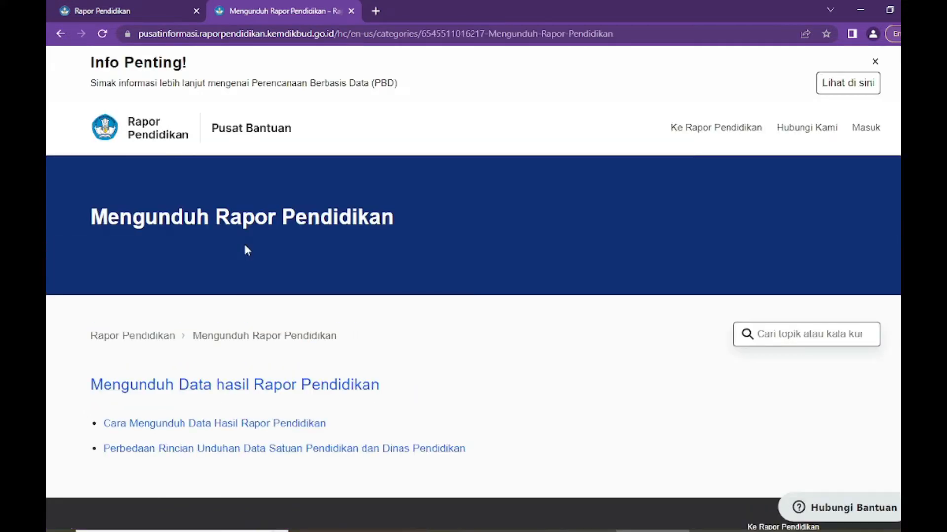
{"action": "scroll", "coordinate": [459, 344], "scroll_direction": "down", "scroll_amount": 2}
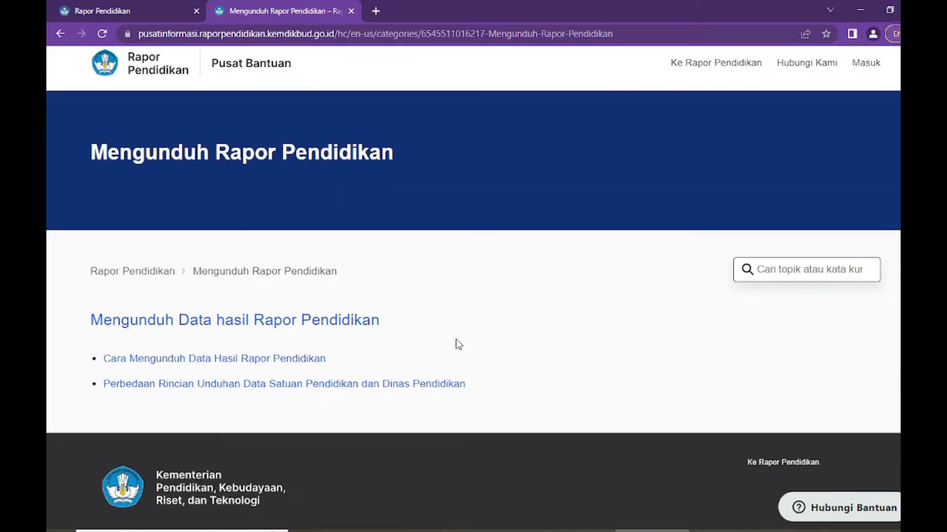
{"action": "scroll", "coordinate": [458, 344], "scroll_direction": "down", "scroll_amount": 1}
{"action": "scroll", "coordinate": [459, 344], "scroll_direction": "up", "scroll_amount": 3}
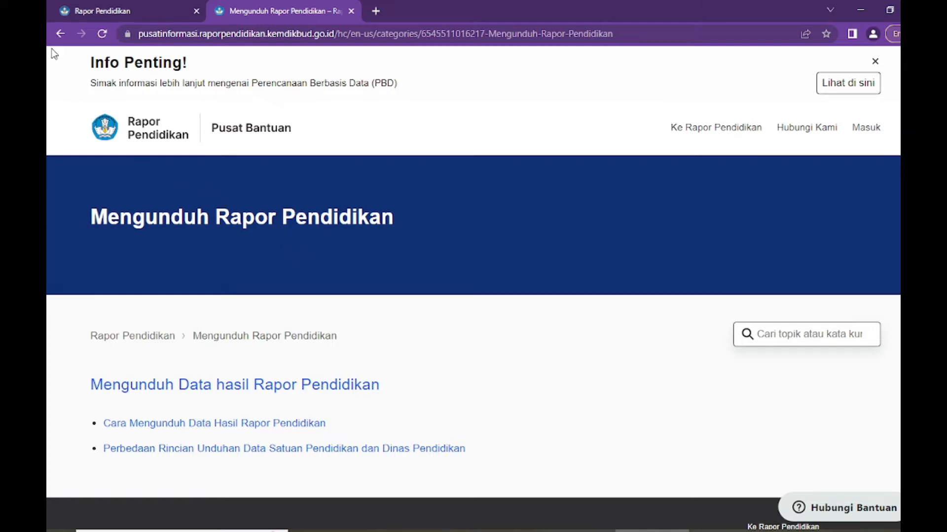
{"action": "left_click", "coordinate": [59, 34]}
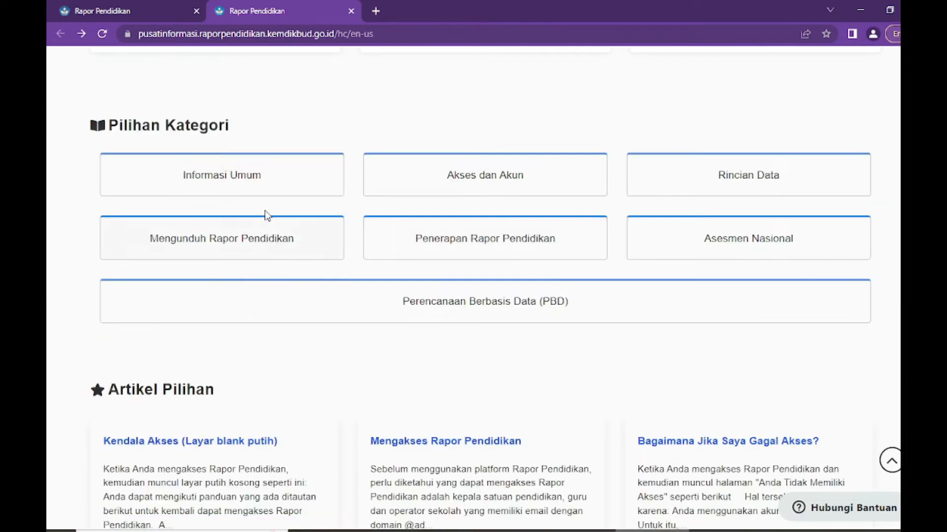
{"action": "scroll", "coordinate": [265, 212], "scroll_direction": "down", "scroll_amount": 2}
{"action": "scroll", "coordinate": [264, 212], "scroll_direction": "down", "scroll_amount": 10}
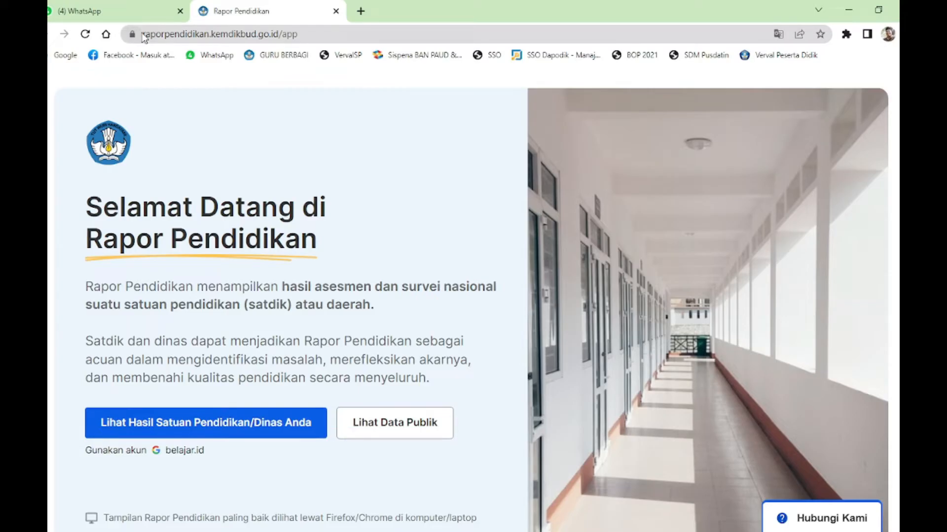
- Start signing in to view the Satuan Pendidikan/Dinas results, choosing a different Google account and entering the belajar.id account e-mail
{"action": "left_click_drag", "start_coordinate": [302, 34], "coordinate": [147, 37]}
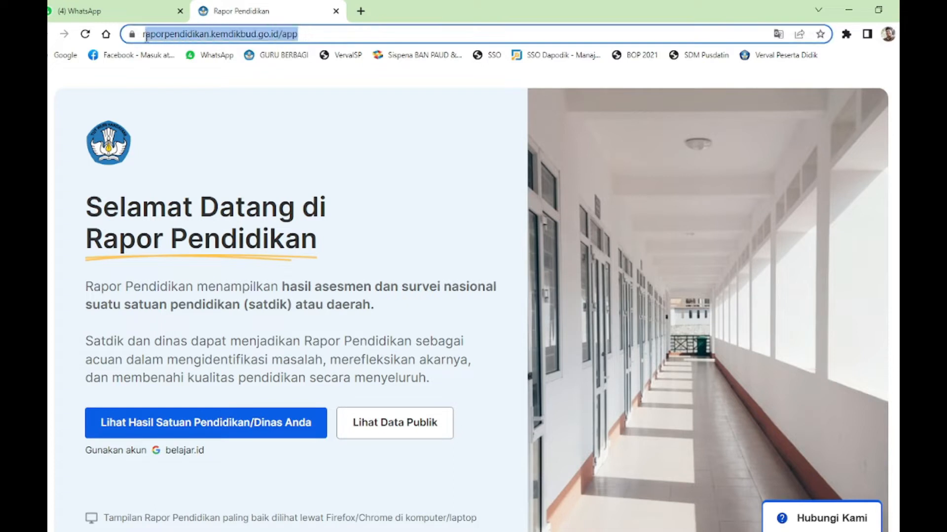
{"action": "left_click", "coordinate": [179, 427]}
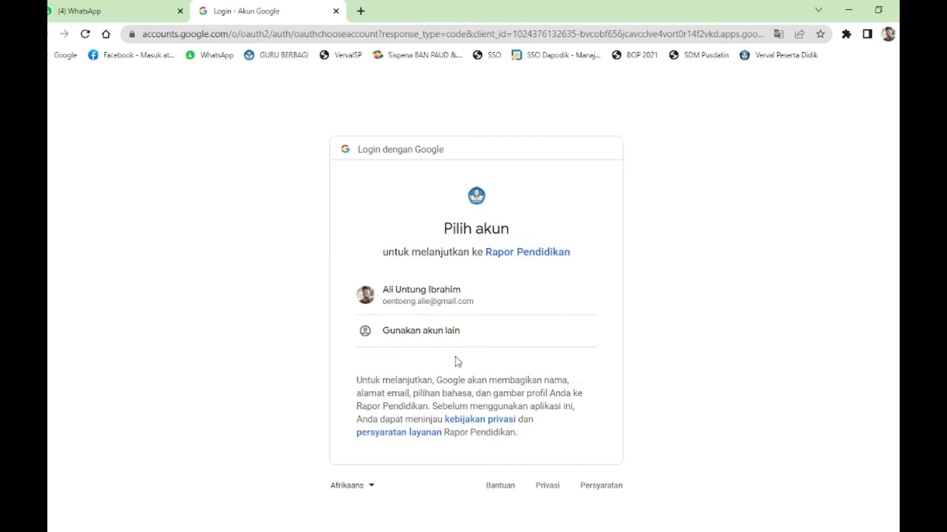
{"action": "left_click", "coordinate": [450, 337]}
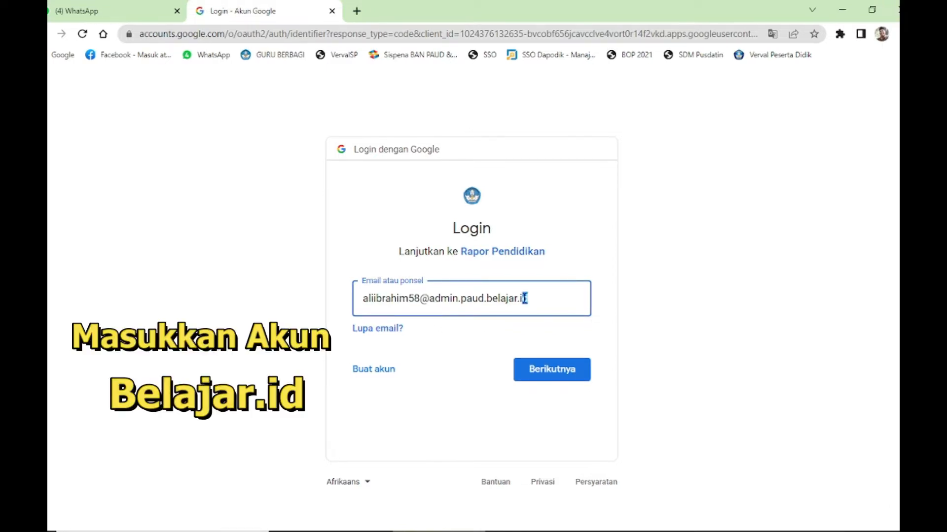
{"action": "left_click_drag", "start_coordinate": [521, 298], "coordinate": [485, 299]}
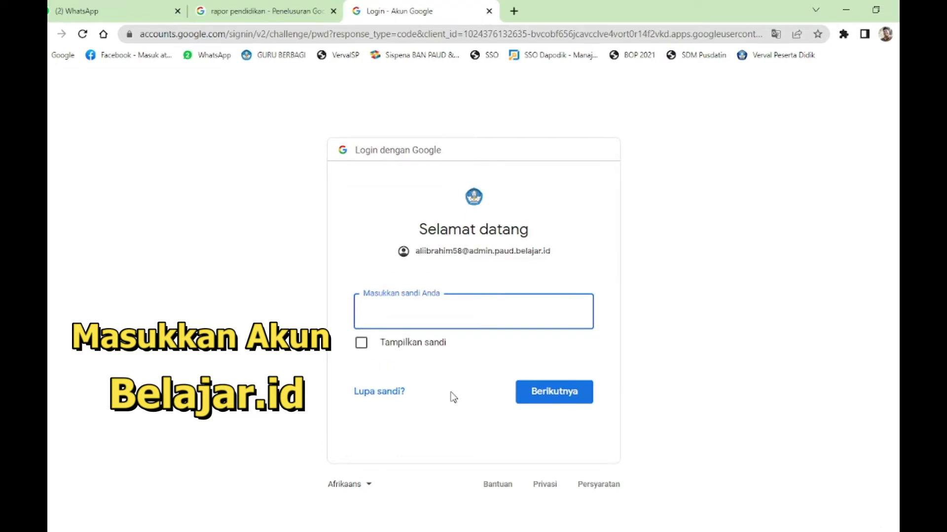
- Enter the belajar.id account password, submit the login and respond to the browser prompt
{"action": "key", "text": "ctrl+v"}
{"action": "left_click", "coordinate": [559, 396]}
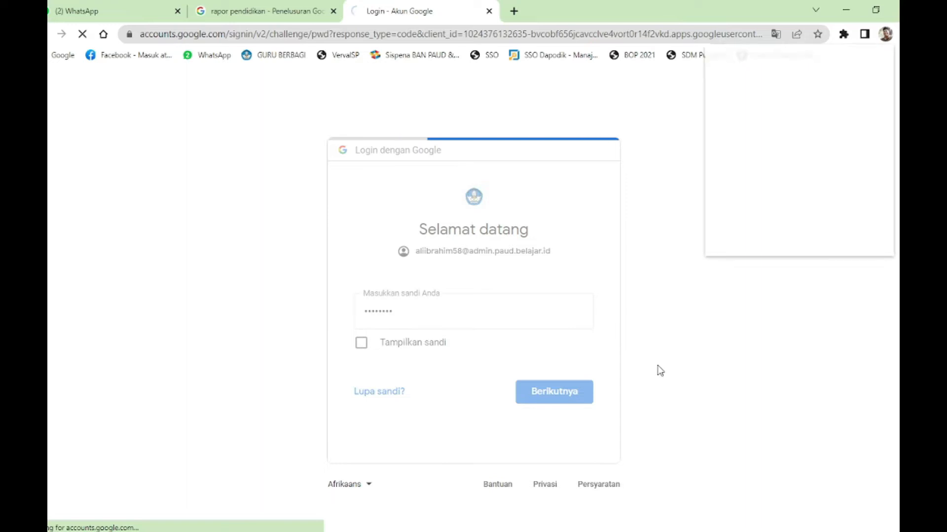
{"action": "left_click", "coordinate": [809, 237]}
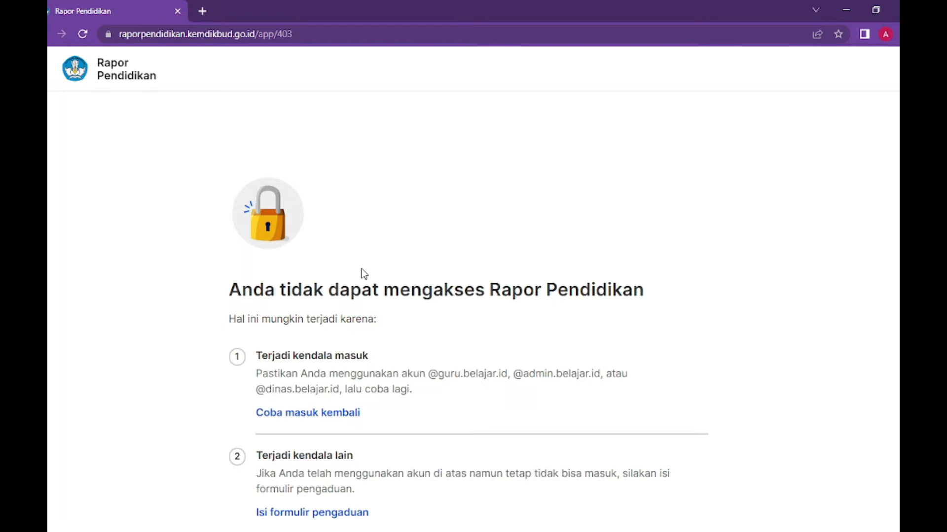
- Review the reasons on the access-denied page and go back to the welcome page to retry signing in
{"action": "scroll", "coordinate": [362, 272], "scroll_direction": "down", "scroll_amount": 2}
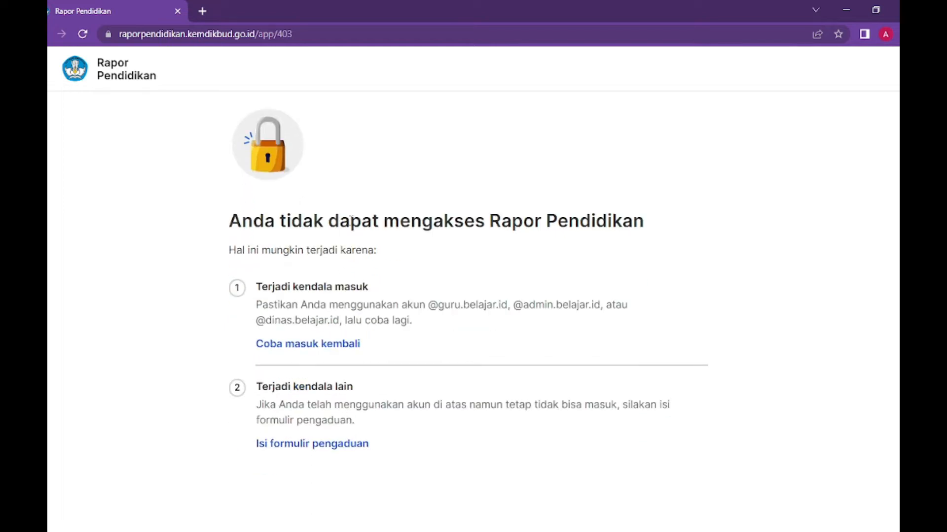
{"action": "left_click", "coordinate": [305, 345]}
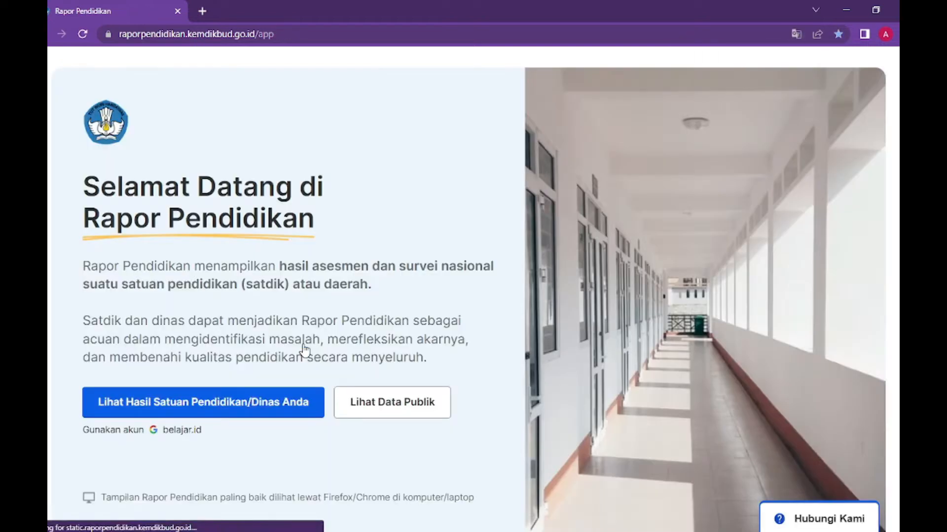
- Sign in to view the Satuan Pendidikan/Dinas results with the listed belajar.id account and look over the Tindak Lanjut page
{"action": "left_click", "coordinate": [205, 413]}
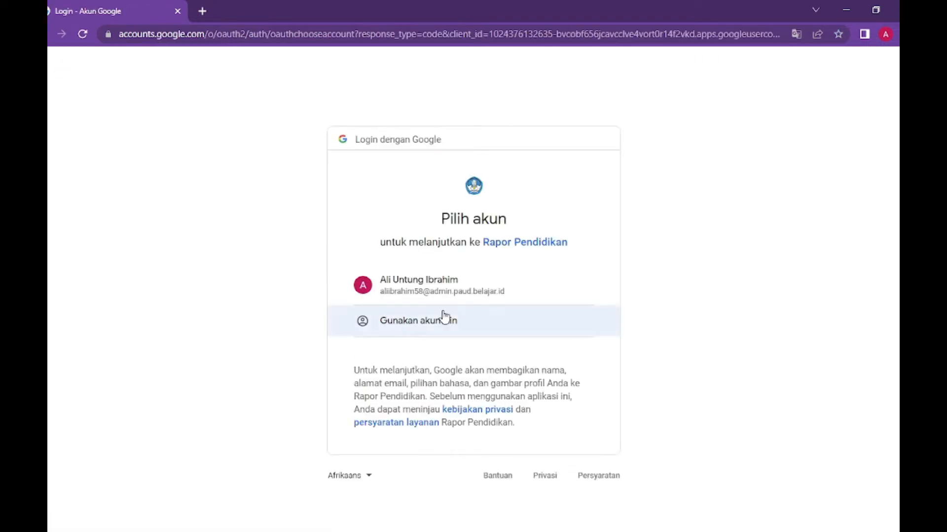
{"action": "left_click", "coordinate": [442, 292]}
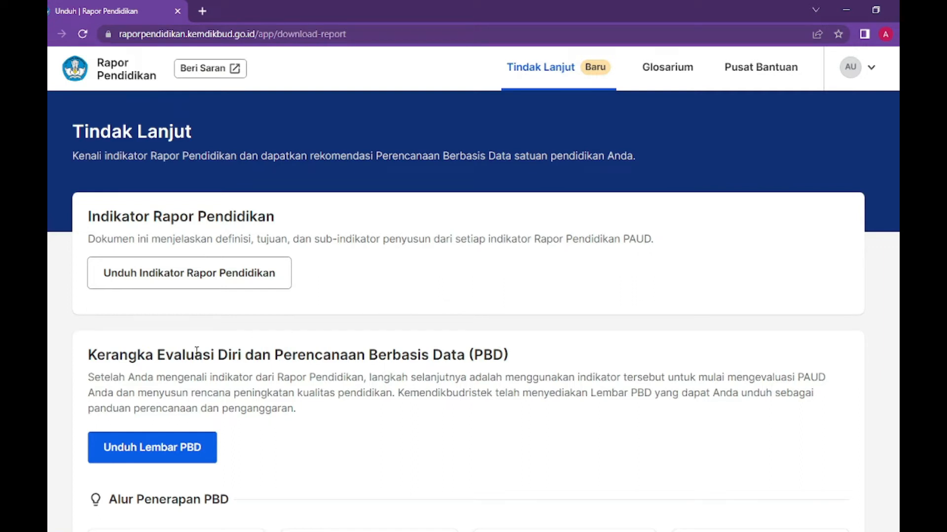
{"action": "scroll", "coordinate": [237, 356], "scroll_direction": "down", "scroll_amount": 3}
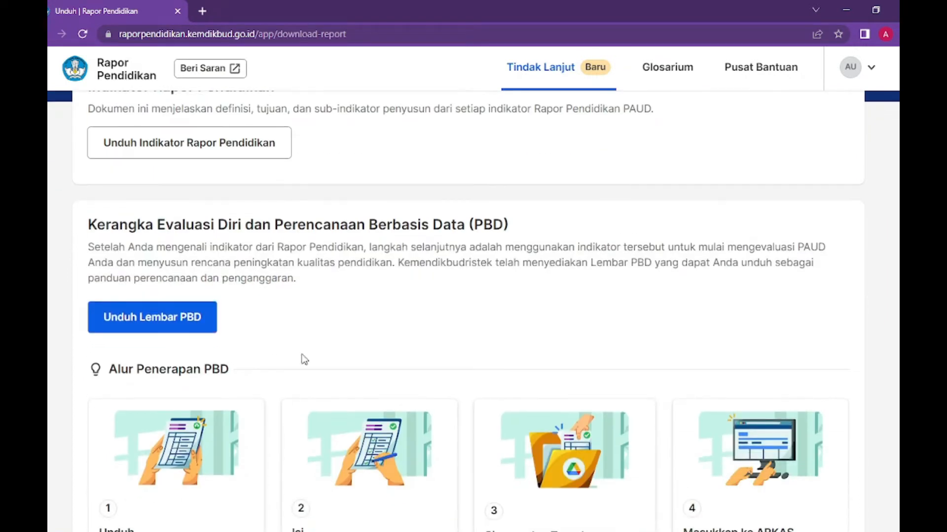
{"action": "scroll", "coordinate": [302, 360], "scroll_direction": "down", "scroll_amount": 3}
{"action": "scroll", "coordinate": [303, 359], "scroll_direction": "up", "scroll_amount": 5}
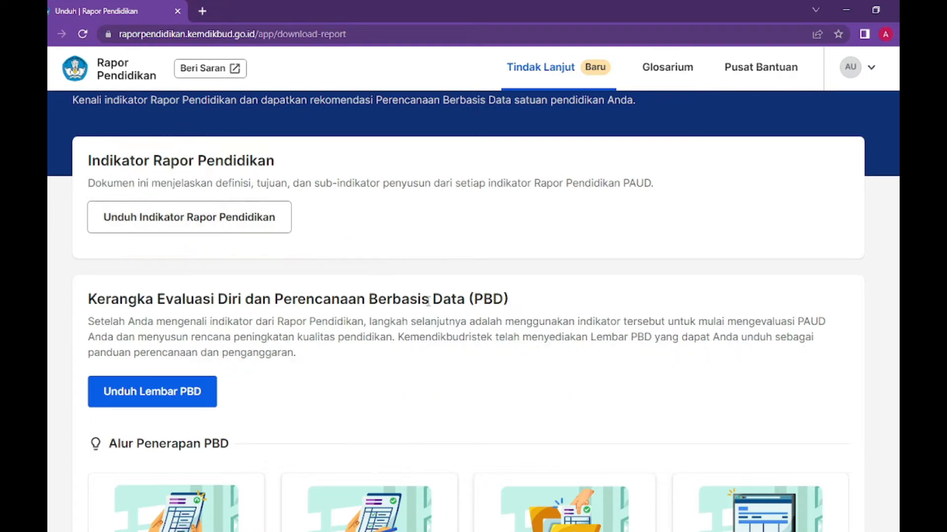
- Download the Lembar PBD file and look back over the Tindak Lanjut page
{"action": "scroll", "coordinate": [428, 302], "scroll_direction": "down", "scroll_amount": 3}
{"action": "left_click", "coordinate": [175, 262]}
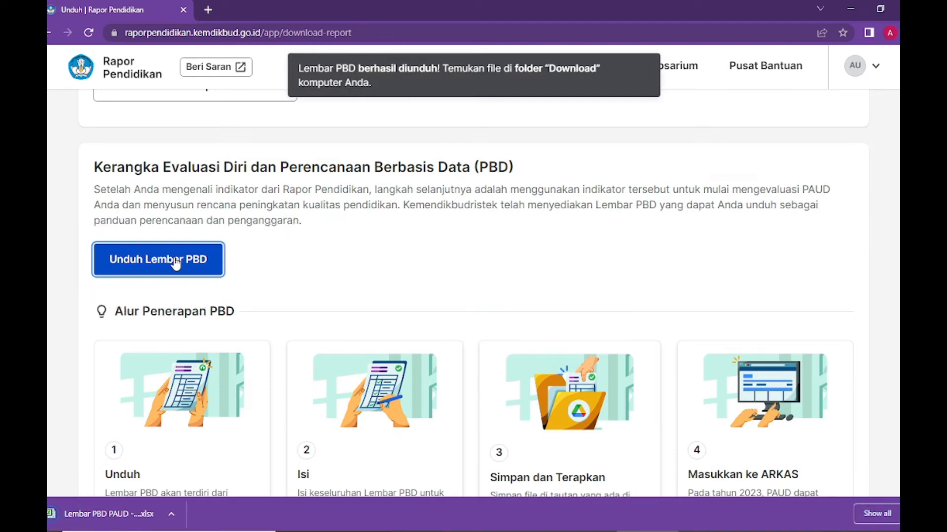
{"action": "scroll", "coordinate": [283, 268], "scroll_direction": "up", "scroll_amount": 4}
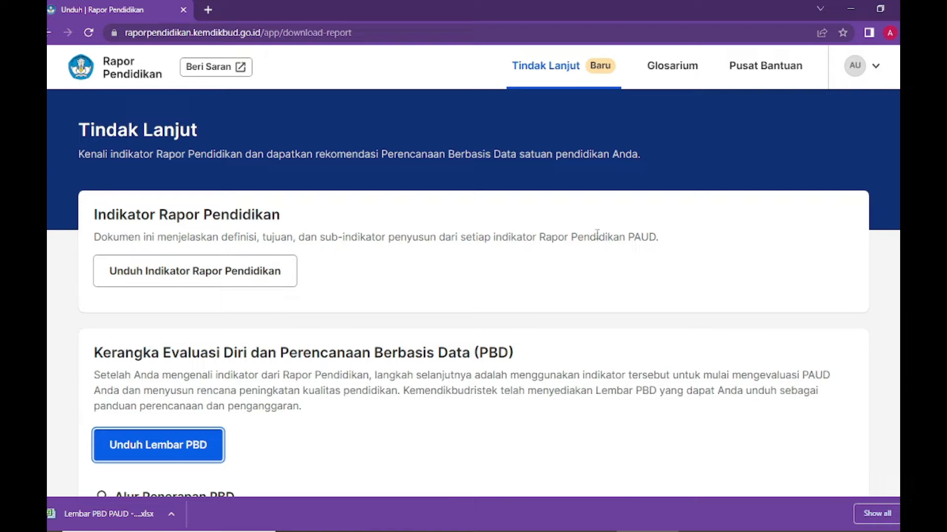
{"action": "scroll", "coordinate": [435, 283], "scroll_direction": "down", "scroll_amount": 5}
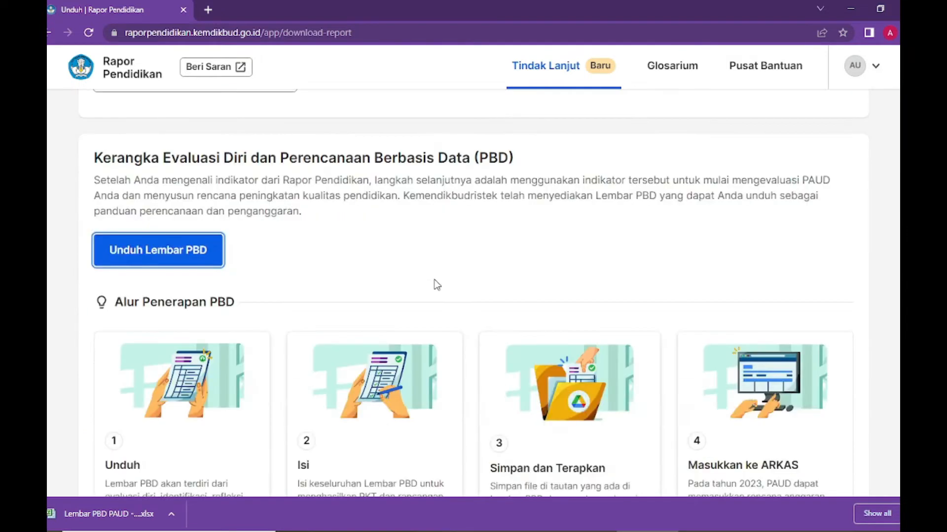
{"action": "scroll", "coordinate": [437, 285], "scroll_direction": "up", "scroll_amount": 5}
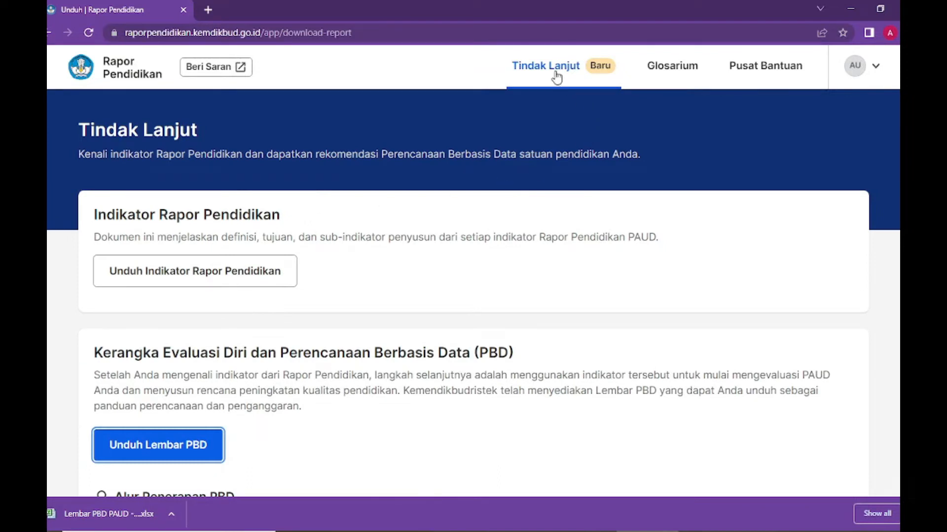
{"action": "left_click", "coordinate": [600, 73]}
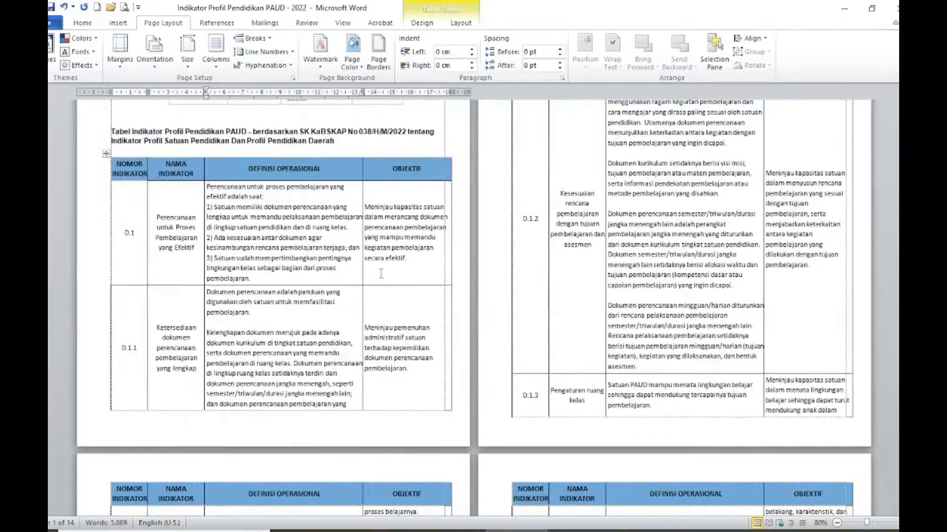
- Switch to the Indikator Profil Pendidikan PAUD - 2022 document in Word and examine the dimension D and E overview and first indicators
{"action": "scroll", "coordinate": [592, 310], "scroll_direction": "up", "scroll_amount": 6}
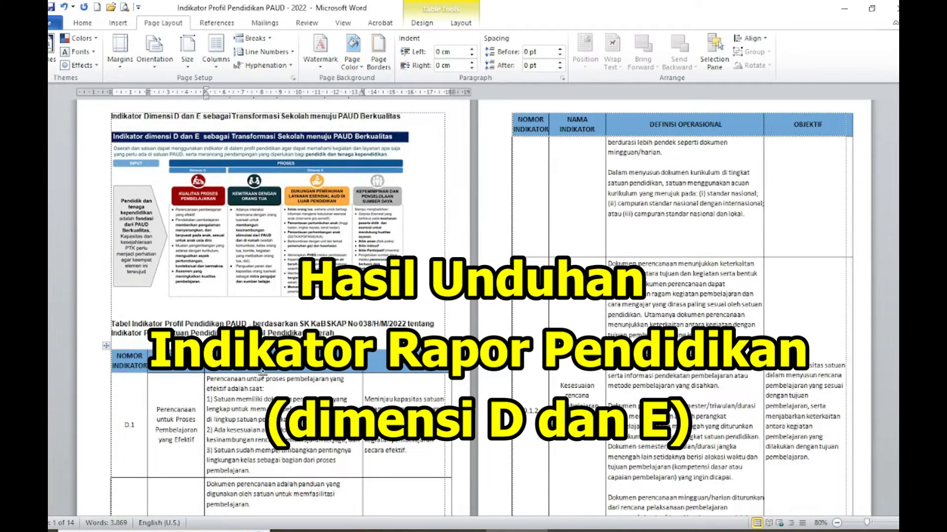
{"action": "scroll", "coordinate": [474, 296], "scroll_direction": "down", "scroll_amount": 3}
{"action": "scroll", "coordinate": [529, 358], "scroll_direction": "up", "scroll_amount": 5}
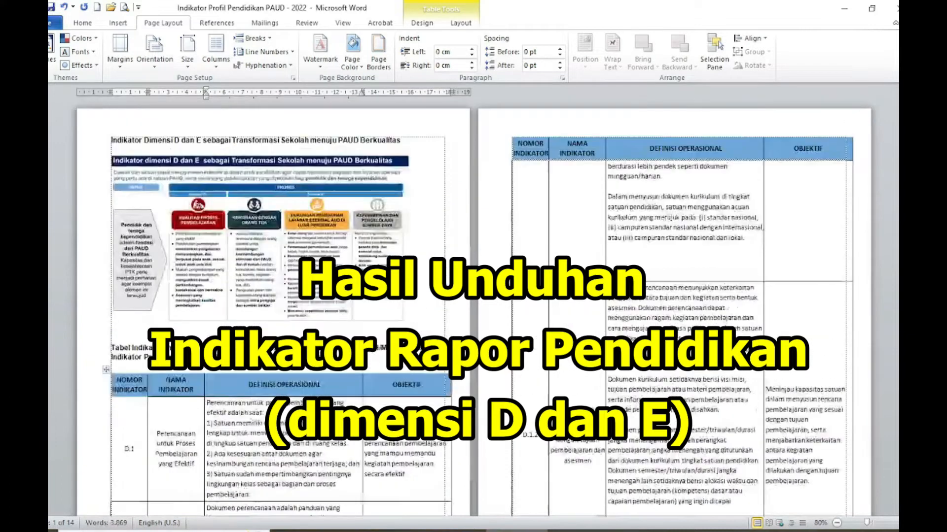
{"action": "left_click_drag", "start_coordinate": [669, 280], "coordinate": [672, 247]}
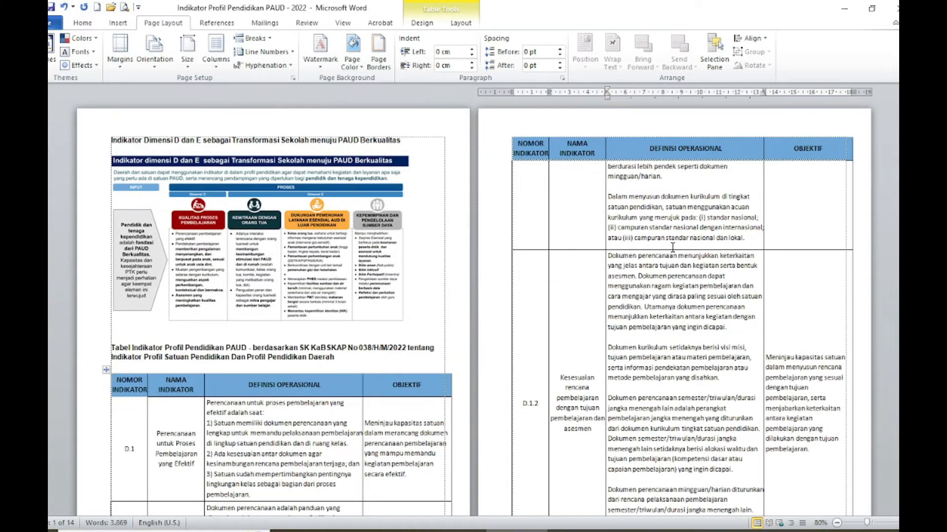
{"action": "scroll", "coordinate": [354, 333], "scroll_direction": "down", "scroll_amount": 5}
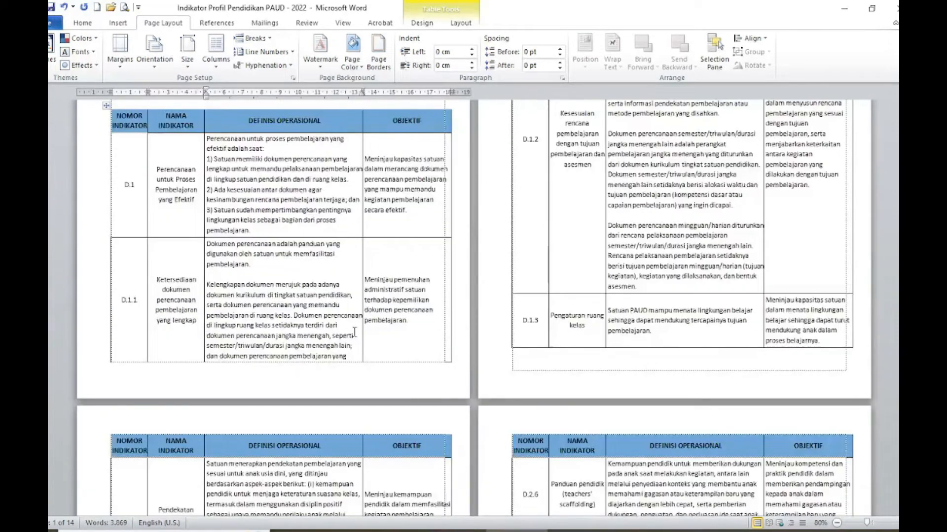
{"action": "scroll", "coordinate": [354, 334], "scroll_direction": "down", "scroll_amount": 5}
{"action": "scroll", "coordinate": [355, 333], "scroll_direction": "down", "scroll_amount": 2}
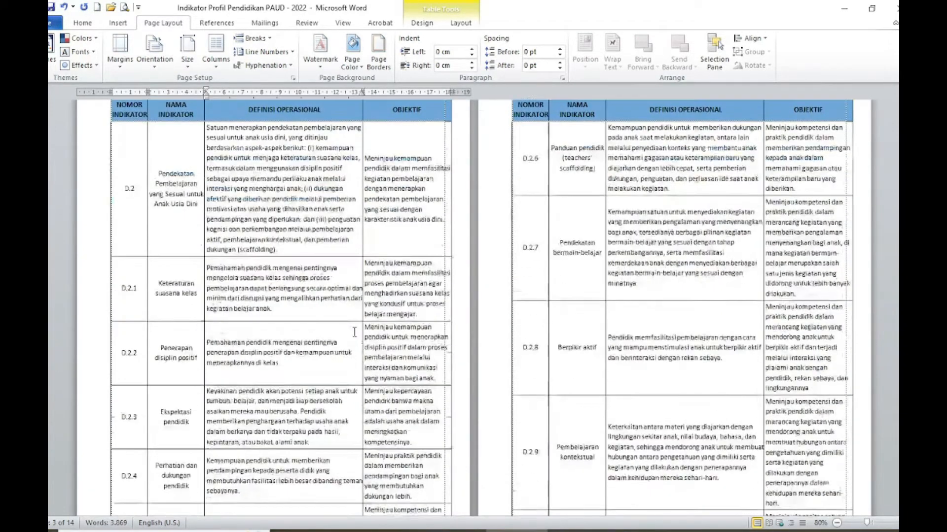
- Slightly narrow the Nama Indikator column so the indicator table fits within the page margins
{"action": "scroll", "coordinate": [337, 318], "scroll_direction": "up", "scroll_amount": 3}
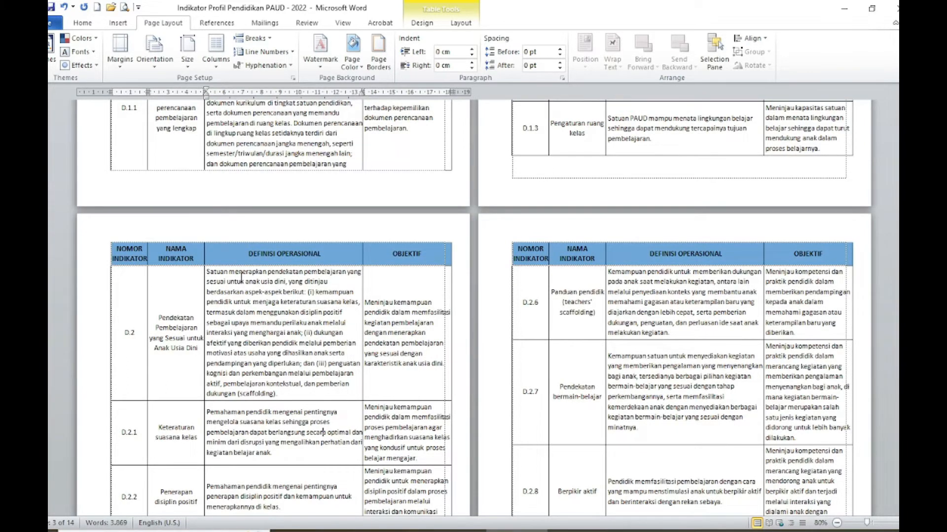
{"action": "scroll", "coordinate": [197, 273], "scroll_direction": "up", "scroll_amount": 3}
{"action": "left_click", "coordinate": [389, 151]}
{"action": "left_click_drag", "start_coordinate": [204, 90], "coordinate": [197, 90]}
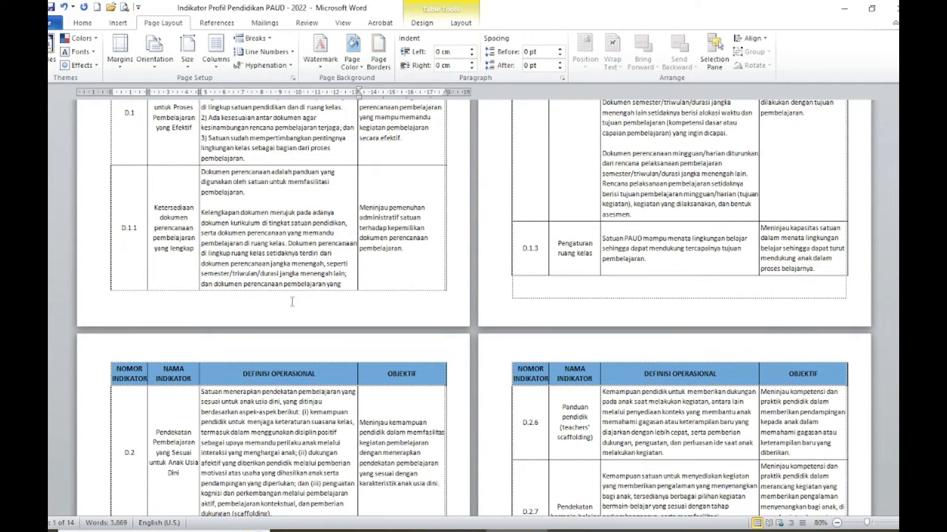
- Examine the definitions and objectives of the indicators from D.3 through the E.3 group in the table
{"action": "scroll", "coordinate": [292, 302], "scroll_direction": "down", "scroll_amount": 15}
{"action": "scroll", "coordinate": [292, 302], "scroll_direction": "down", "scroll_amount": 20}
{"action": "scroll", "coordinate": [292, 301], "scroll_direction": "up", "scroll_amount": 15}
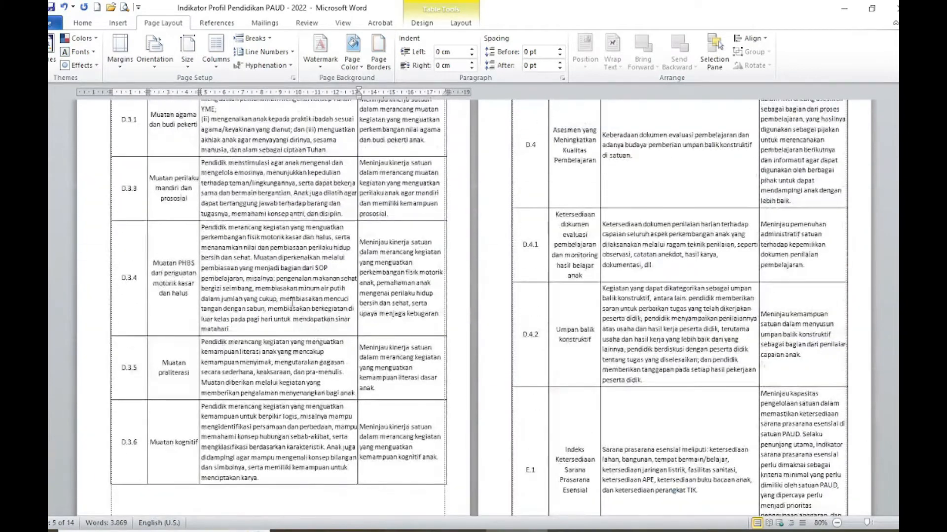
{"action": "scroll", "coordinate": [291, 302], "scroll_direction": "up", "scroll_amount": 3}
{"action": "scroll", "coordinate": [292, 302], "scroll_direction": "down", "scroll_amount": 10}
{"action": "scroll", "coordinate": [292, 302], "scroll_direction": "down", "scroll_amount": 3}
{"action": "mouse_move", "coordinate": [293, 318]}
{"action": "left_mouse_down"}
{"action": "mouse_move", "coordinate": [320, 237]}
{"action": "mouse_move", "coordinate": [314, 223]}
{"action": "left_mouse_up"}
{"action": "scroll", "coordinate": [306, 277], "scroll_direction": "down", "scroll_amount": 6}
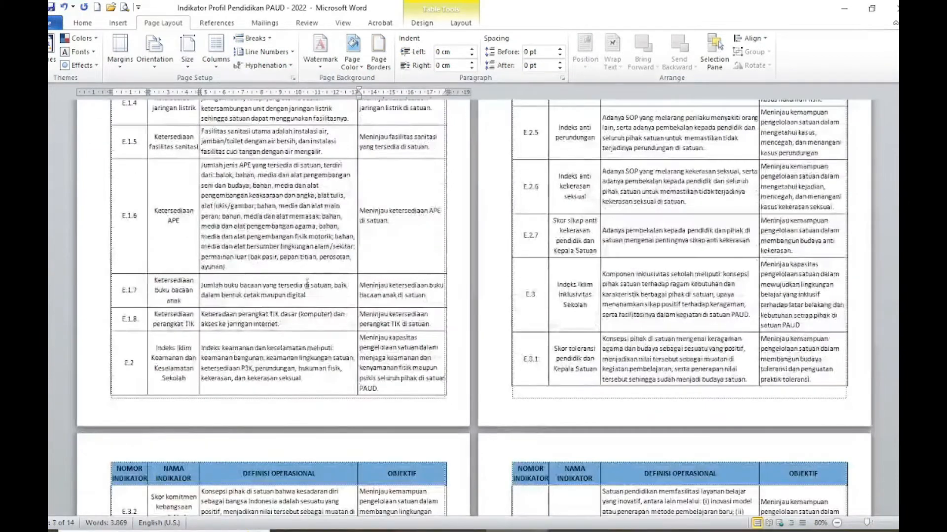
- Read through the remaining E indicators towards the end of the document, highlighting the E.7.6 row along the way
{"action": "scroll", "coordinate": [307, 284], "scroll_direction": "down", "scroll_amount": 20}
{"action": "scroll", "coordinate": [306, 283], "scroll_direction": "down", "scroll_amount": 7}
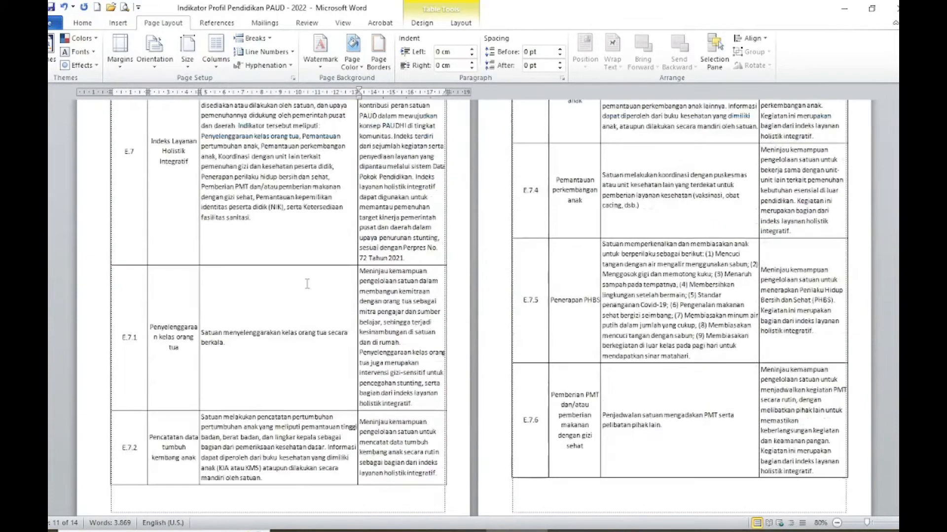
{"action": "scroll", "coordinate": [306, 284], "scroll_direction": "down", "scroll_amount": 3}
{"action": "left_click_drag", "start_coordinate": [529, 262], "coordinate": [764, 264]}
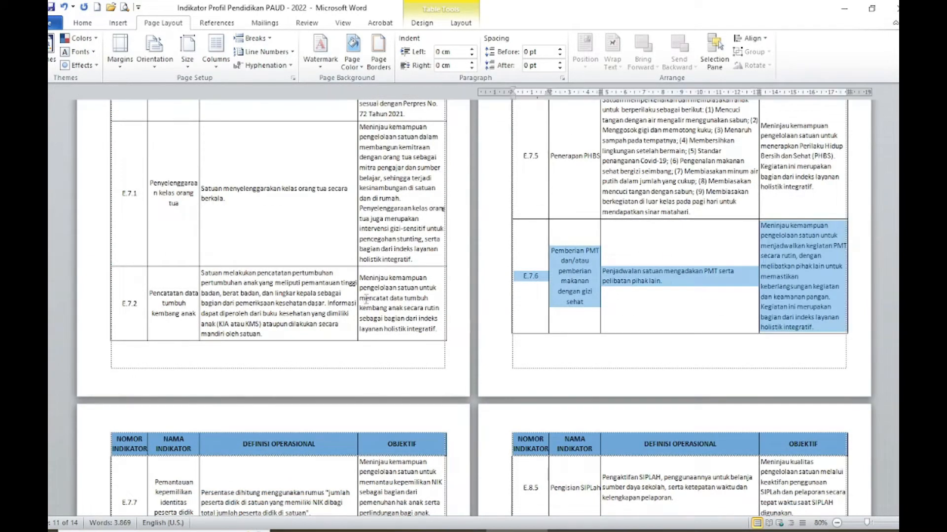
{"action": "scroll", "coordinate": [366, 300], "scroll_direction": "down", "scroll_amount": 5}
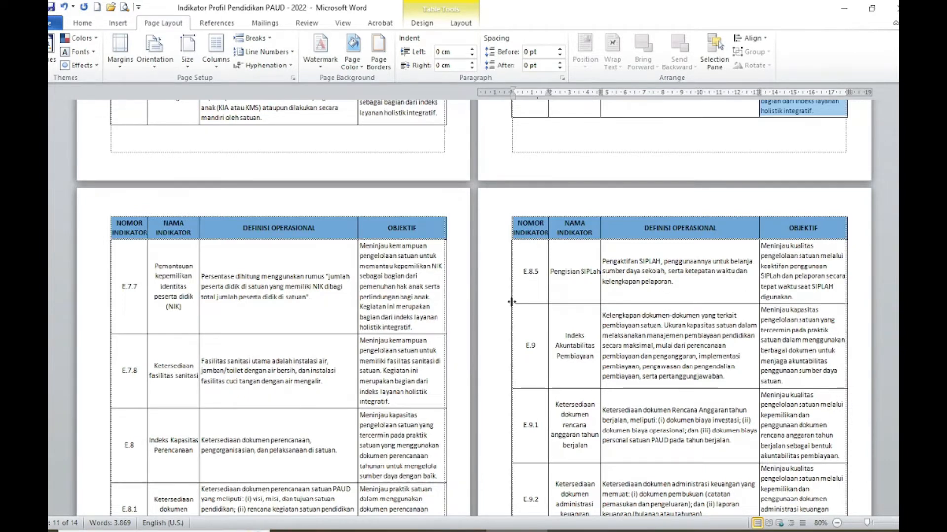
{"action": "scroll", "coordinate": [511, 302], "scroll_direction": "down", "scroll_amount": 6}
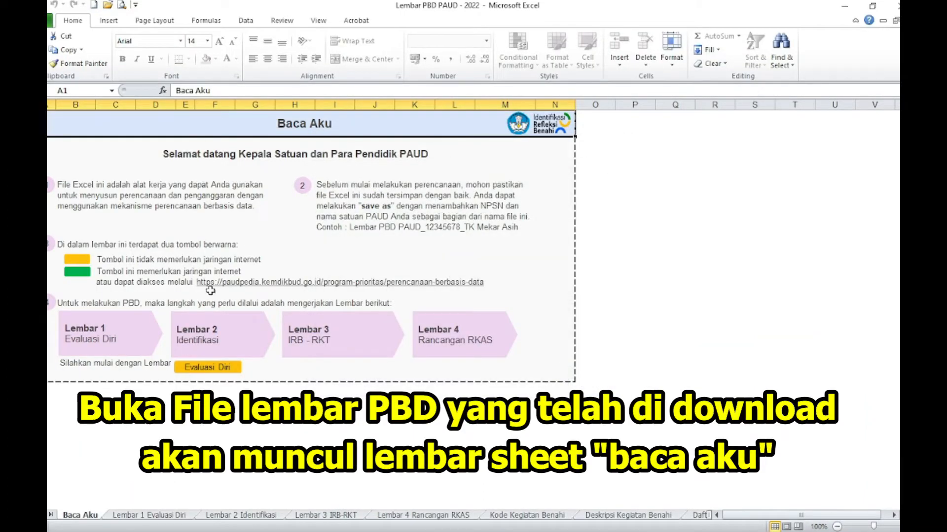
- In the Lembar PBD PAUD - 2022 workbook in Excel, open the Lembar 1 Evaluasi Diri sheet and locate Tabel 2. Evaluasi Diri
{"action": "right_click", "coordinate": [166, 516]}
{"action": "left_click", "coordinate": [255, 507]}
{"action": "left_click", "coordinate": [241, 515]}
{"action": "left_click", "coordinate": [165, 517]}
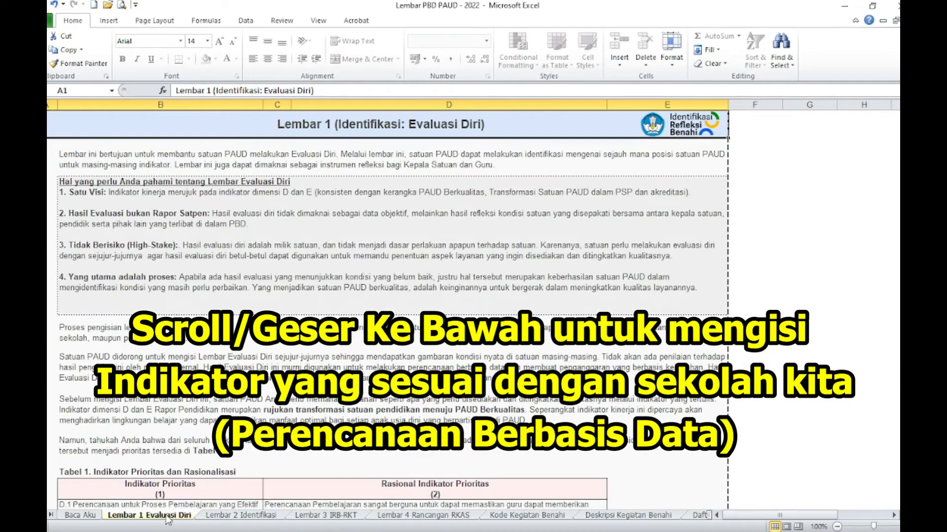
{"action": "scroll", "coordinate": [232, 402], "scroll_direction": "down", "scroll_amount": 10}
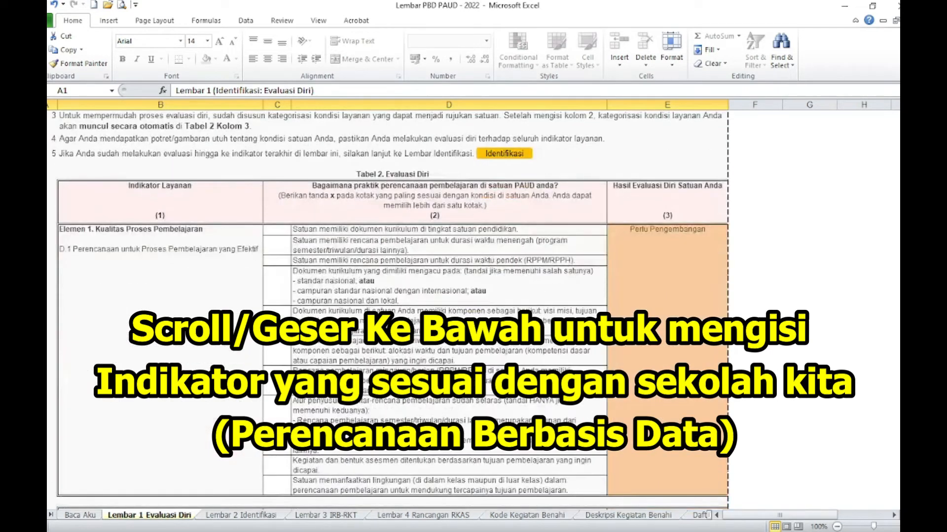
{"action": "left_click", "coordinate": [315, 239]}
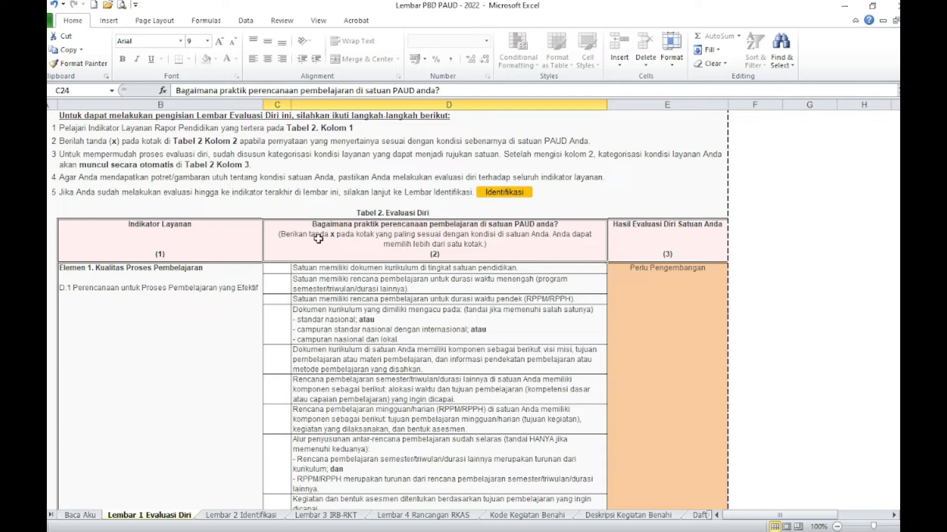
- Mark the first four D.1 planning statements in Tabel 2 with x, in cells C25 through C28
{"action": "left_click", "coordinate": [279, 269]}
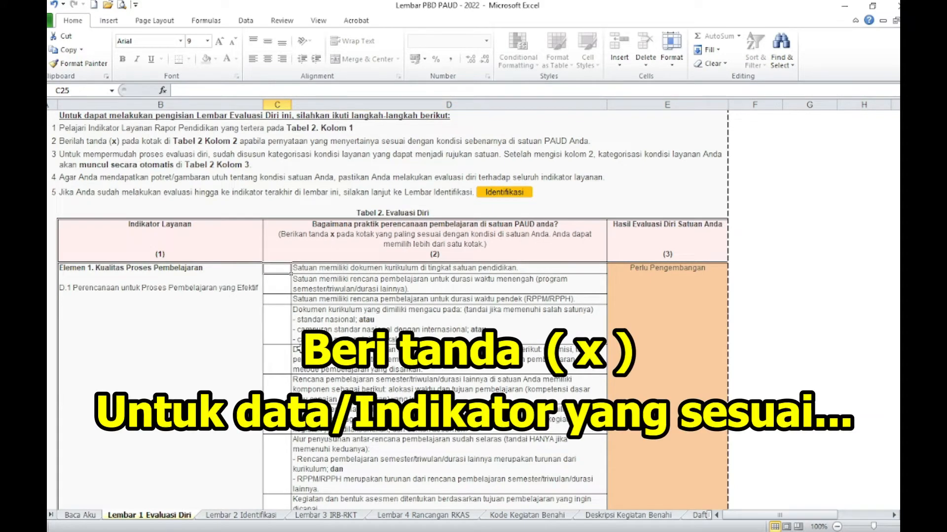
{"action": "type", "text": "x"}
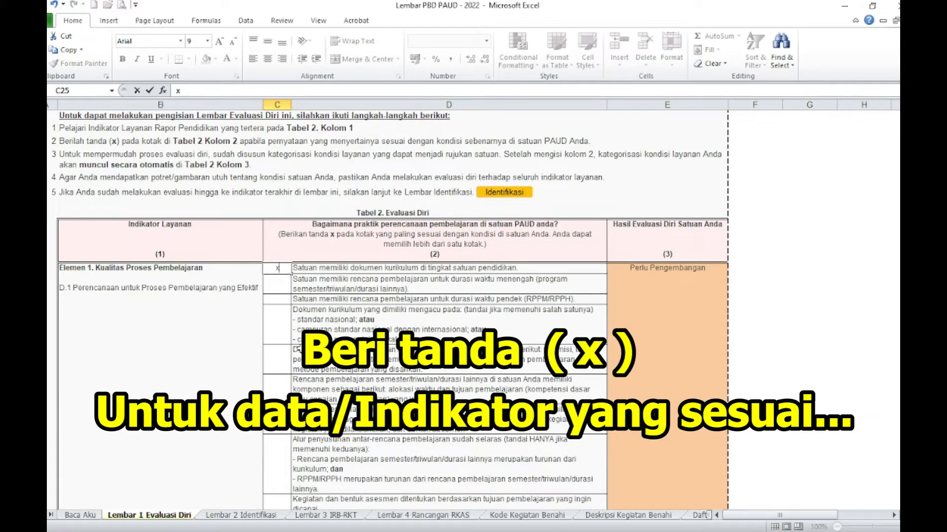
{"action": "key", "text": "Return"}
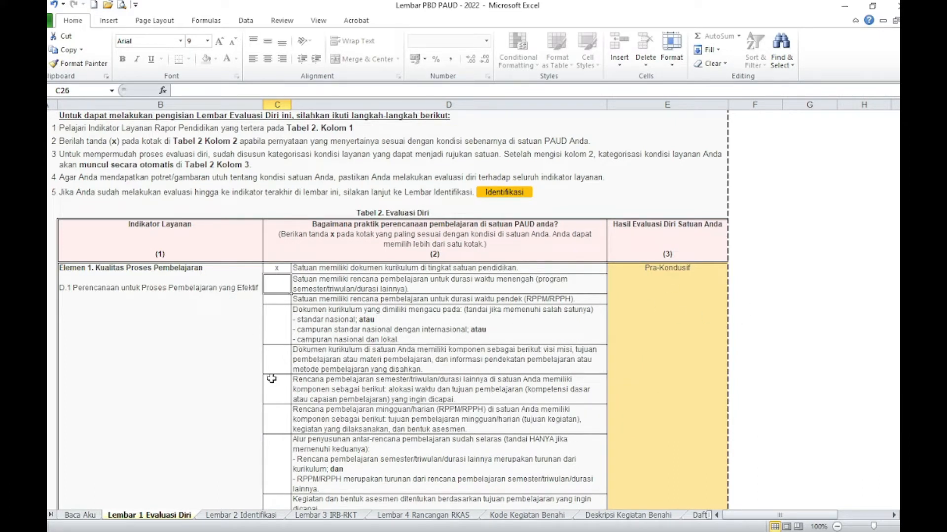
{"action": "type", "text": "x"}
{"action": "key", "text": "Return"}
{"action": "type", "text": "x"}
{"action": "key", "text": "Return"}
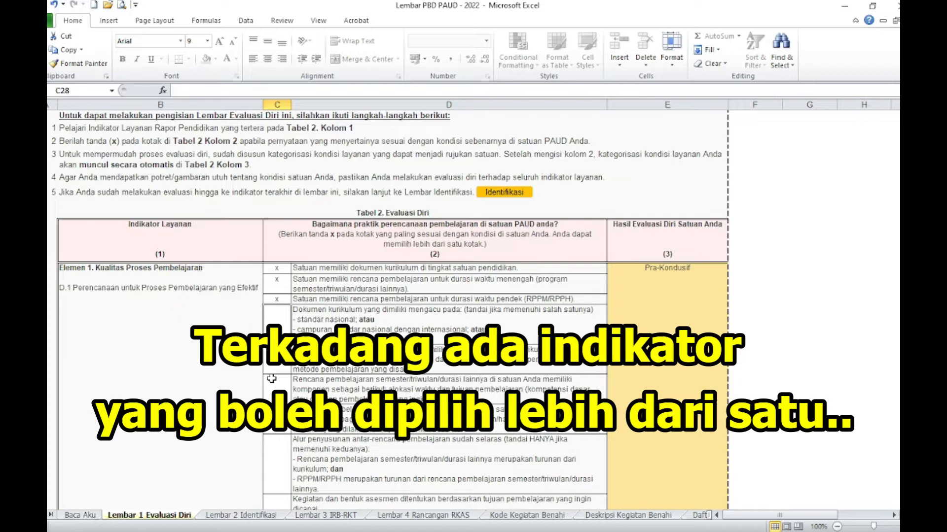
{"action": "type", "text": "x"}
{"action": "key", "text": "Return"}
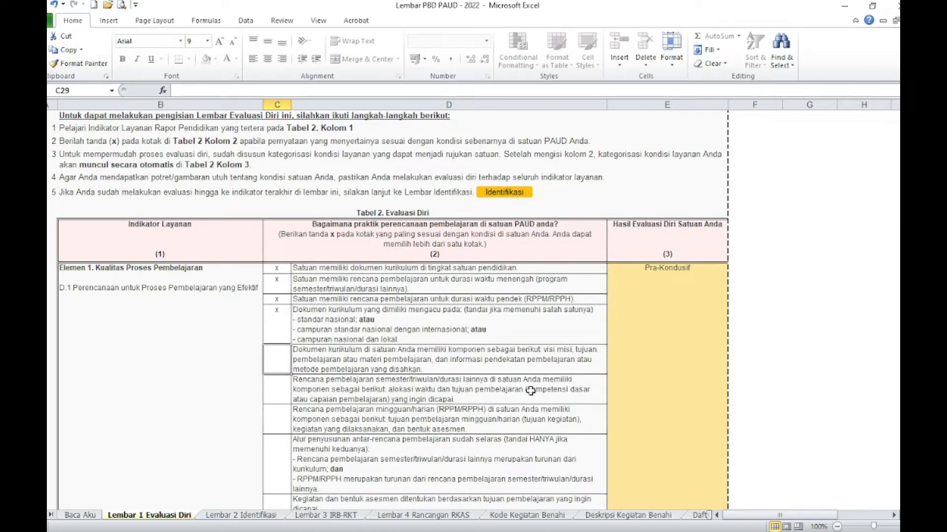
- Mark the next four D.1 statements with x in cells C29 through C32, from curriculum components to alignment between the learning plans
{"action": "type", "text": "x"}
{"action": "key", "text": "Return"}
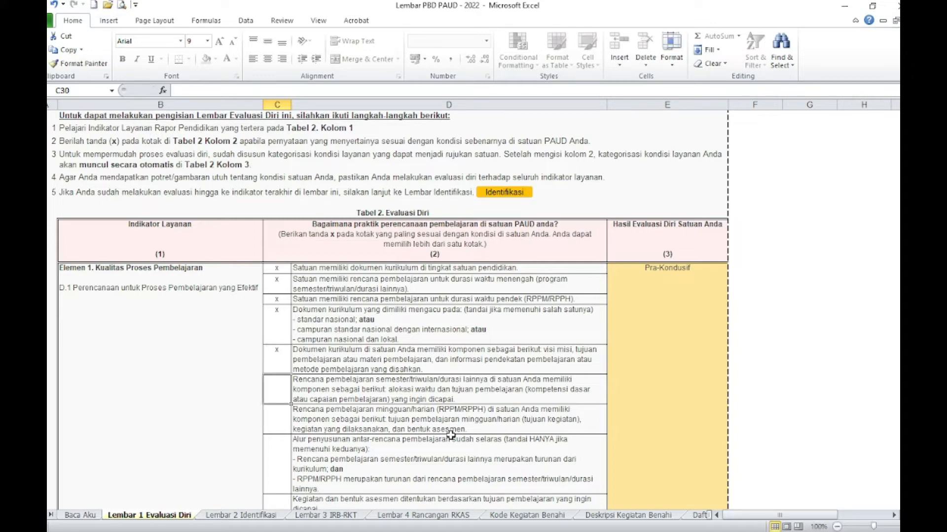
{"action": "type", "text": "x"}
{"action": "key", "text": "Return"}
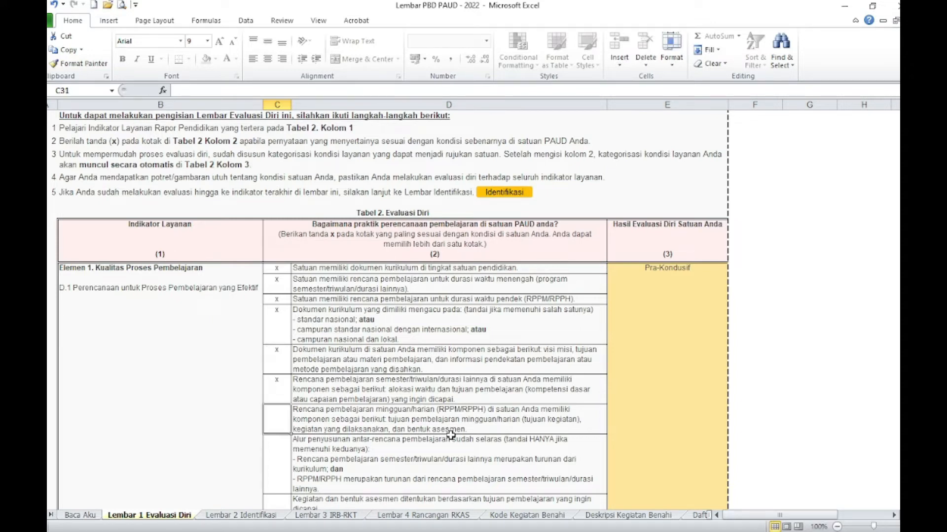
{"action": "type", "text": "x"}
{"action": "key", "text": "Return"}
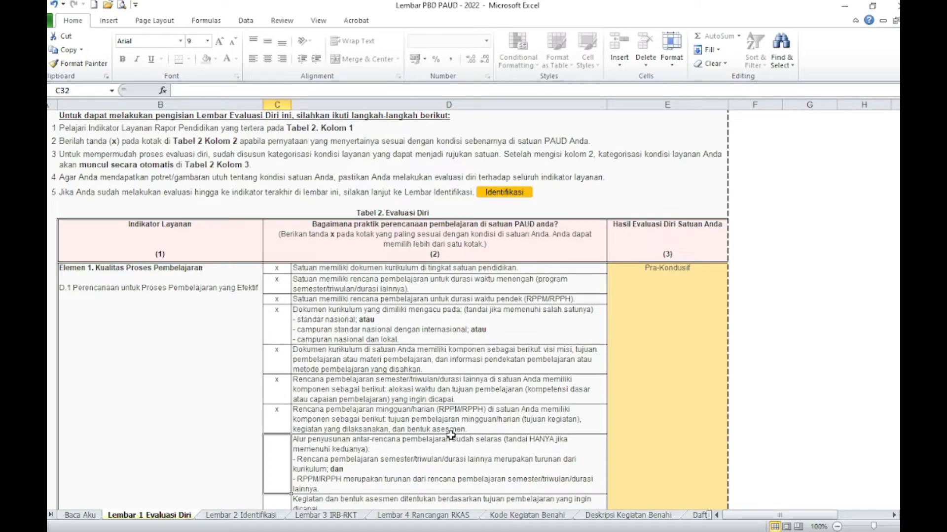
{"action": "scroll", "coordinate": [451, 434], "scroll_direction": "down", "scroll_amount": 2}
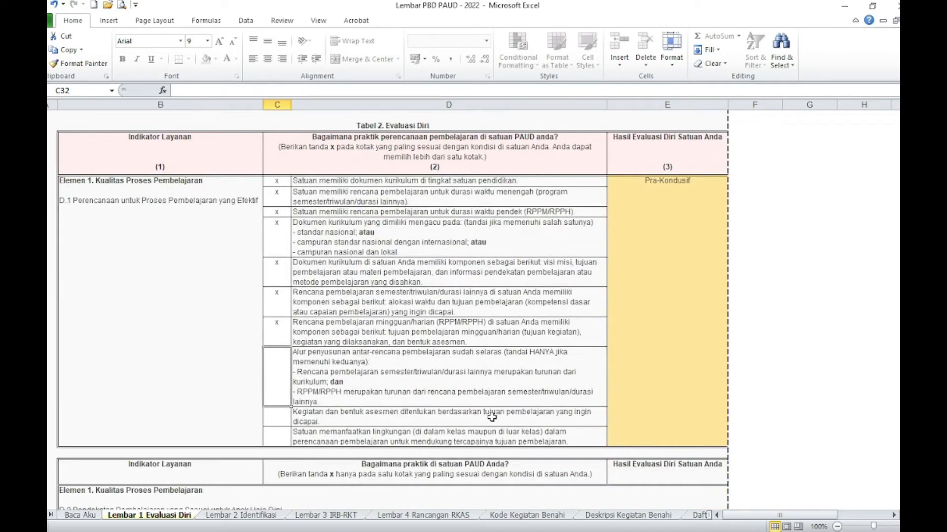
{"action": "type", "text": "x"}
{"action": "key", "text": "Return"}
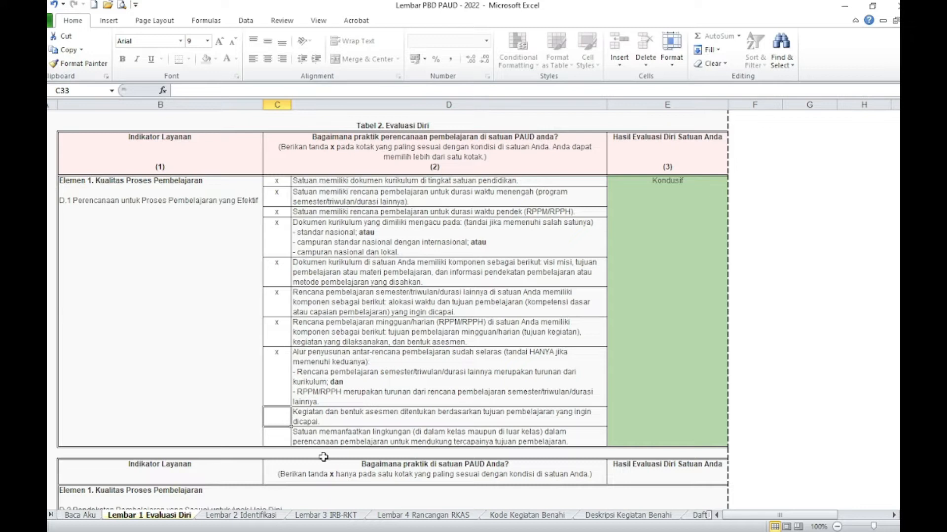
- Mark the last two D.1 planning statements, on assessment activities and use of the environment, with x in cells C33 and C34
{"action": "type", "text": "x"}
{"action": "key", "text": "Return"}
{"action": "type", "text": "x"}
{"action": "key", "text": "Return"}
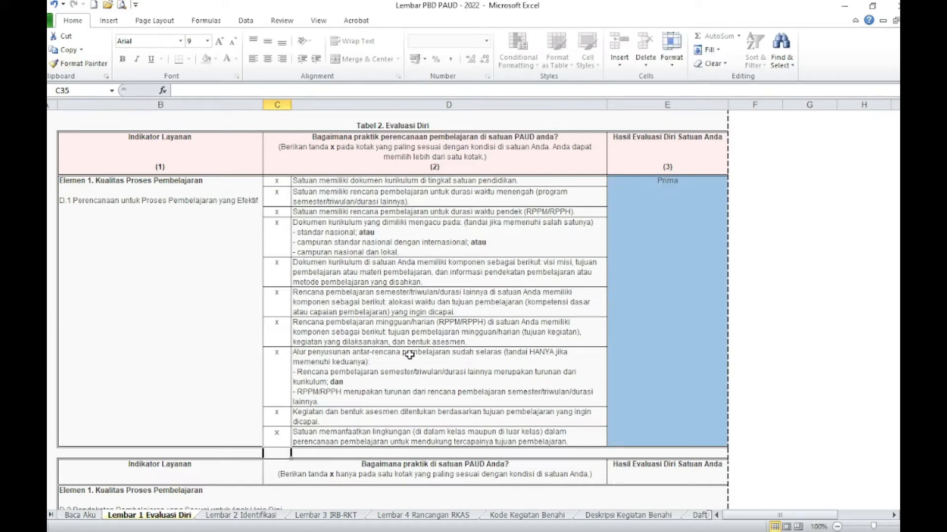
- Mark the second statement of indicator D.2.1 Praktik mengelola kelas with x in cell C39
{"action": "scroll", "coordinate": [410, 355], "scroll_direction": "down", "scroll_amount": 3}
{"action": "left_click", "coordinate": [116, 323]}
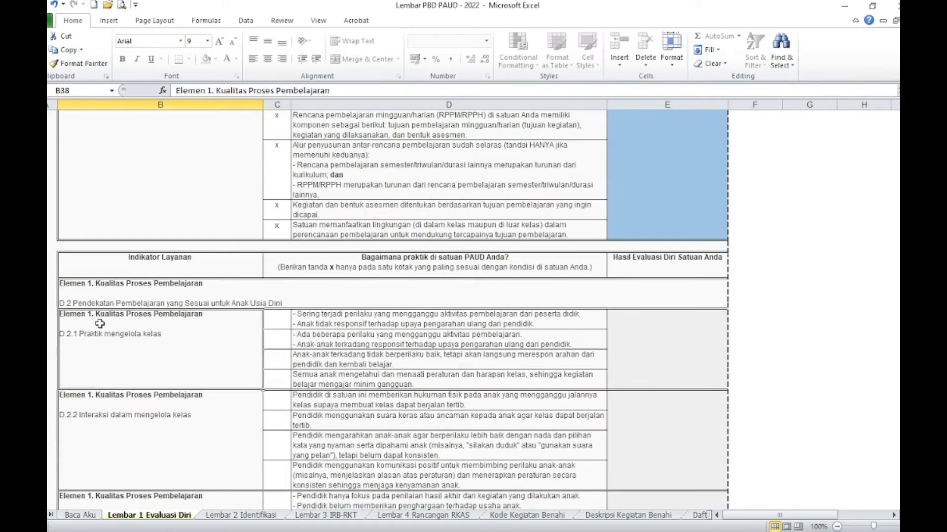
{"action": "left_click", "coordinate": [279, 319]}
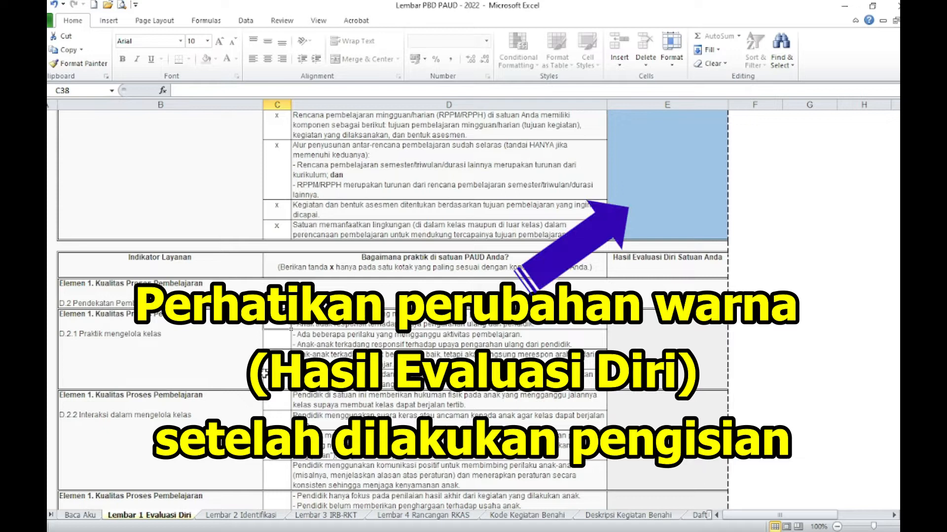
{"action": "left_click", "coordinate": [284, 340]}
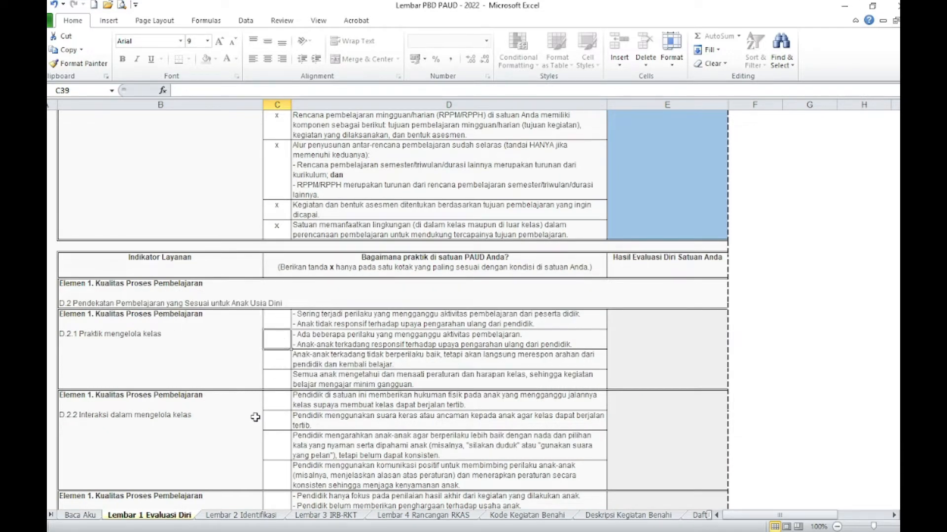
{"action": "type", "text": "x"}
{"action": "key", "text": "Return"}
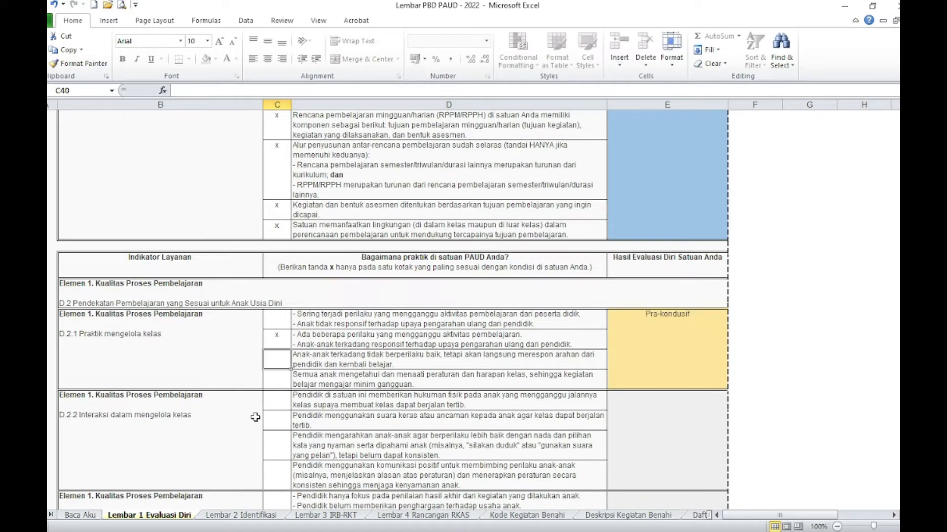
- Mark the third D.2.1 statement with x in cell C40 and clear the mark in C39 so that one choice remains
{"action": "type", "text": "x"}
{"action": "key", "text": "Return"}
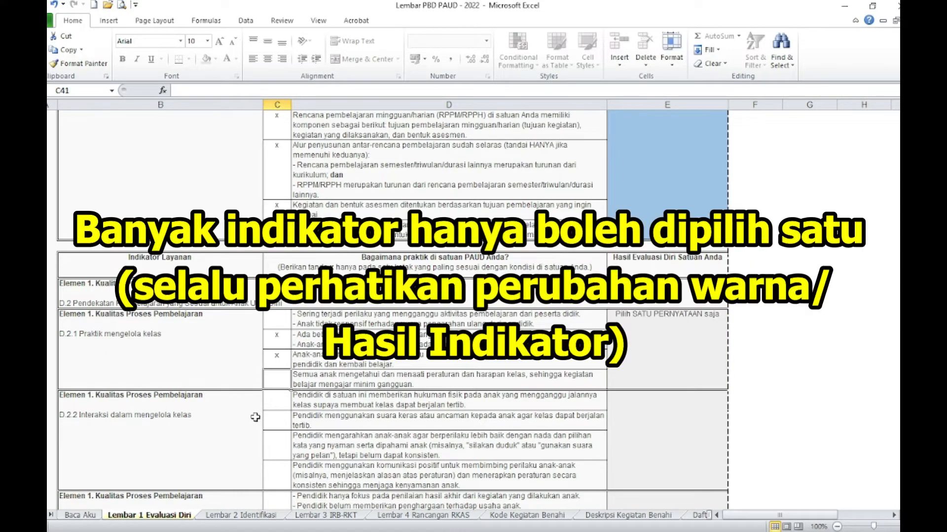
{"action": "left_click", "coordinate": [273, 337]}
{"action": "key", "text": "Delete"}
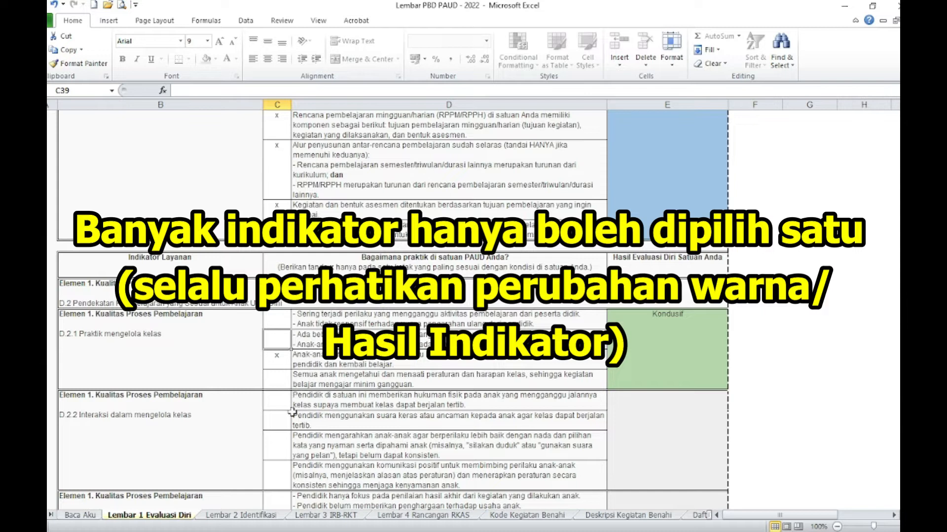
{"action": "left_click", "coordinate": [276, 399]}
{"action": "scroll", "coordinate": [277, 399], "scroll_direction": "down", "scroll_amount": 1}
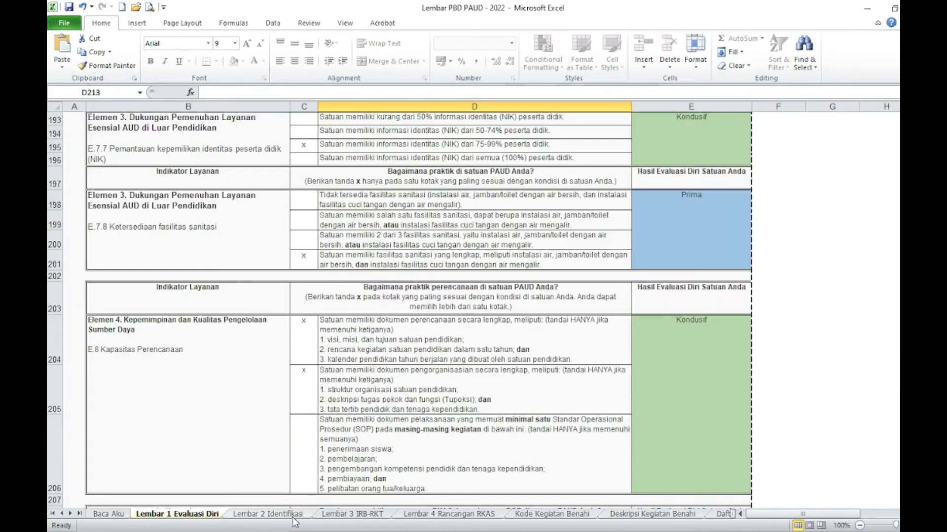
- Open the Lembar 2 Identifikasi sheet and highlight the first five services of Tabel 3. Hasil Evaluasi Diri, in B18 through B22
{"action": "left_click", "coordinate": [260, 516]}
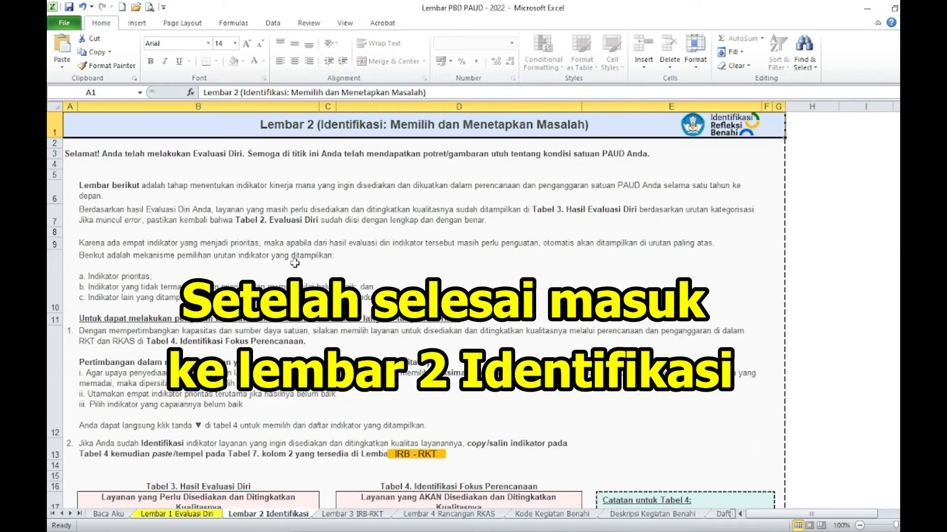
{"action": "scroll", "coordinate": [297, 260], "scroll_direction": "down", "scroll_amount": 5}
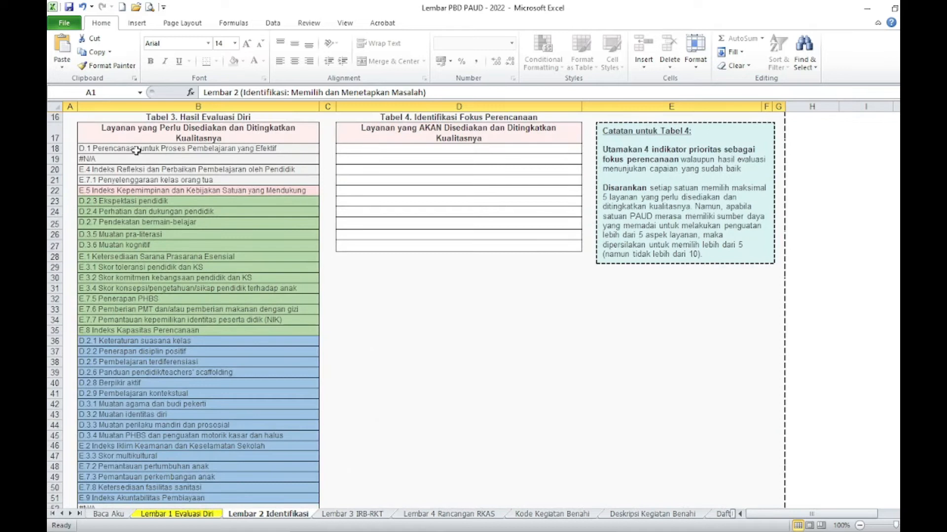
{"action": "left_click_drag", "start_coordinate": [136, 149], "coordinate": [135, 193]}
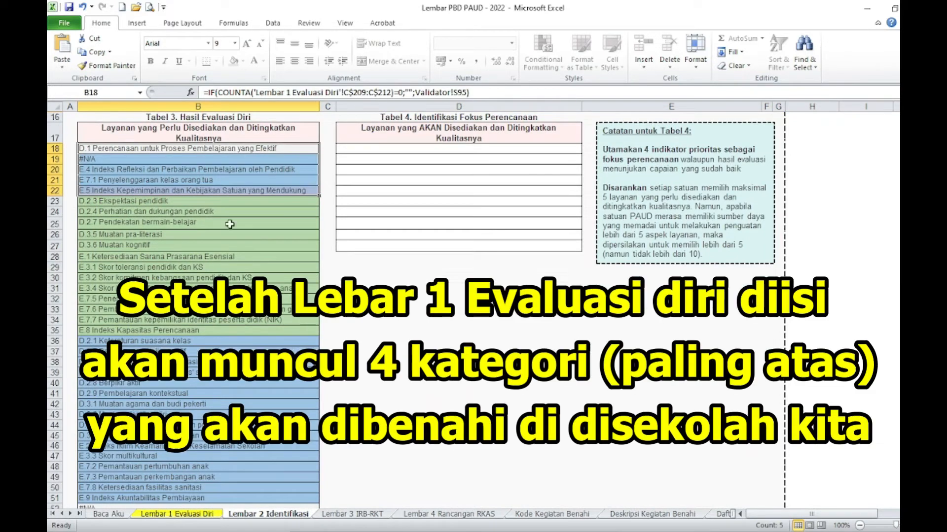
{"action": "scroll", "coordinate": [666, 192], "scroll_direction": "up", "scroll_amount": 1}
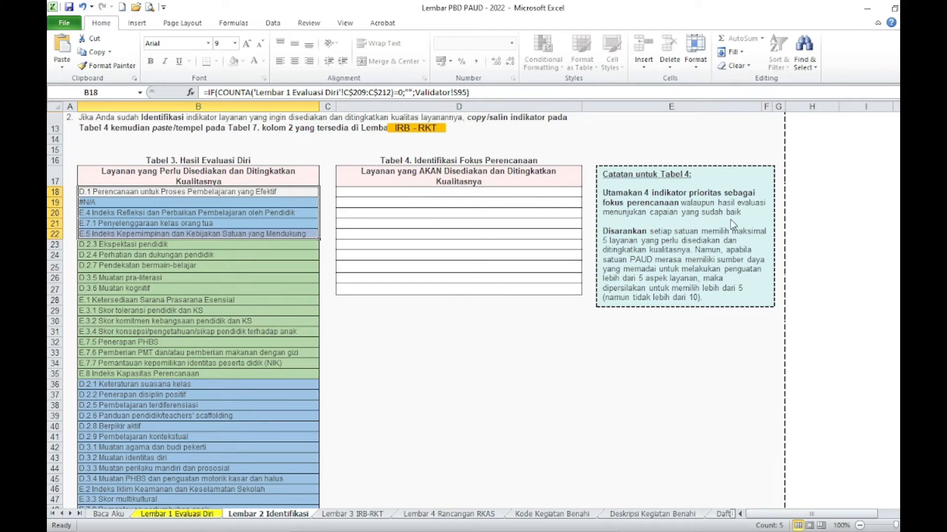
- Choose E.7.1 Penyelenggaraan kelas orang tua as the first planning focus in Tabel 4, cell D18
{"action": "left_click", "coordinate": [411, 199]}
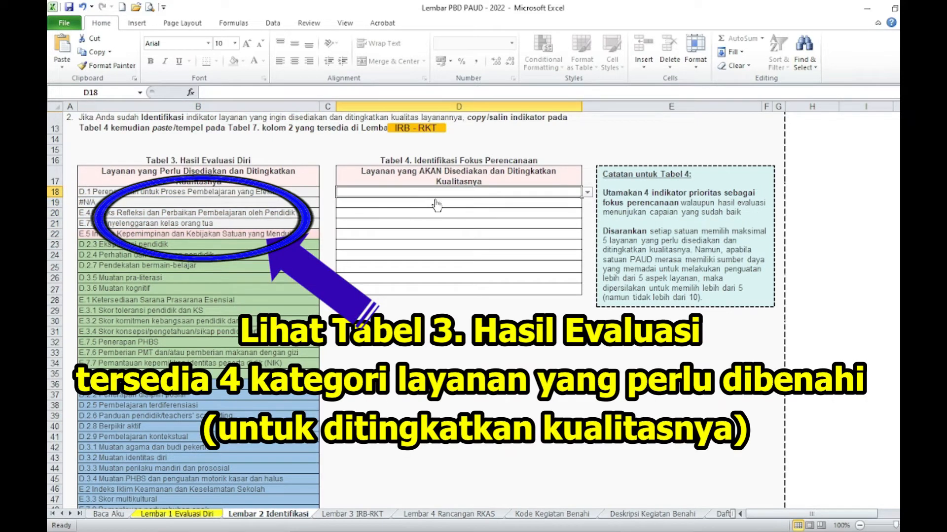
{"action": "left_click", "coordinate": [587, 192]}
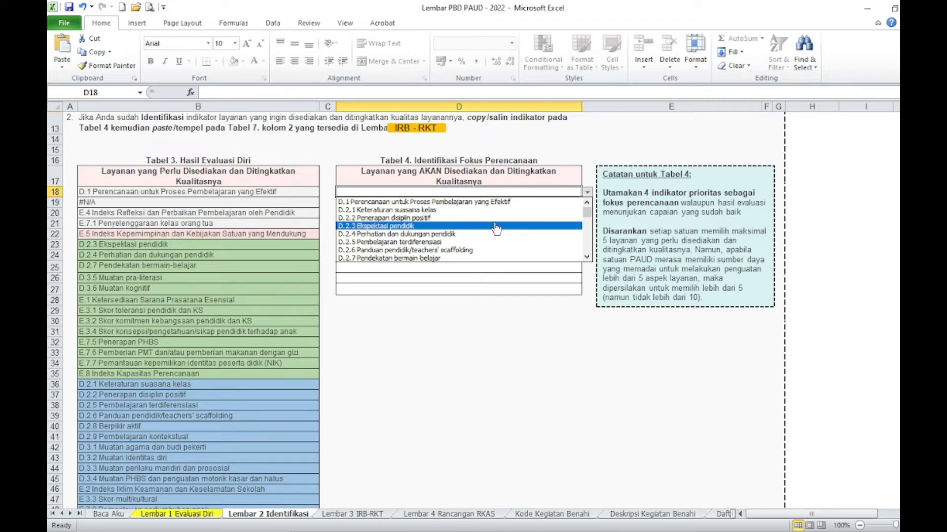
{"action": "left_click", "coordinate": [587, 257]}
{"action": "left_click", "coordinate": [587, 257]}
{"action": "left_click", "coordinate": [587, 257]}
{"action": "left_click", "coordinate": [587, 257]}
{"action": "left_click", "coordinate": [587, 257]}
{"action": "left_click", "coordinate": [587, 257]}
{"action": "left_click", "coordinate": [587, 257]}
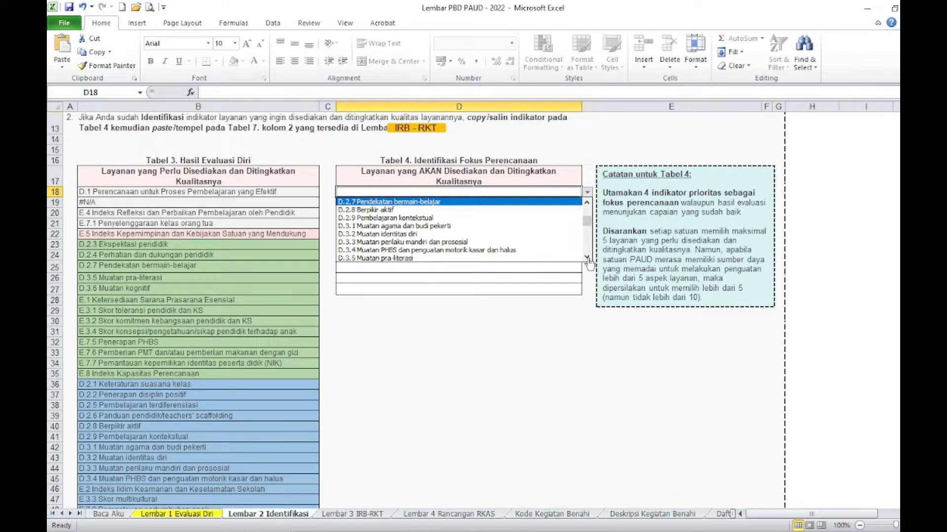
{"action": "left_click", "coordinate": [586, 257]}
{"action": "left_click", "coordinate": [586, 257]}
{"action": "left_click", "coordinate": [587, 257]}
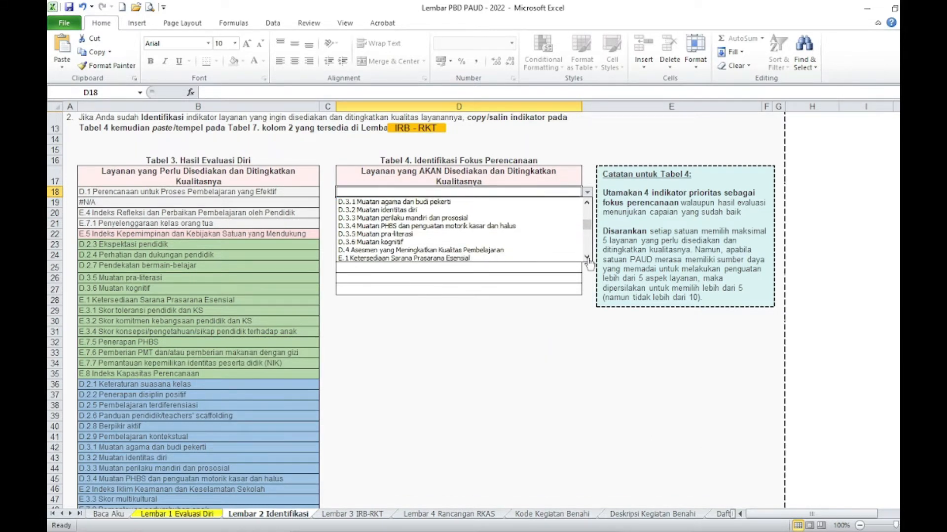
{"action": "left_click", "coordinate": [587, 257]}
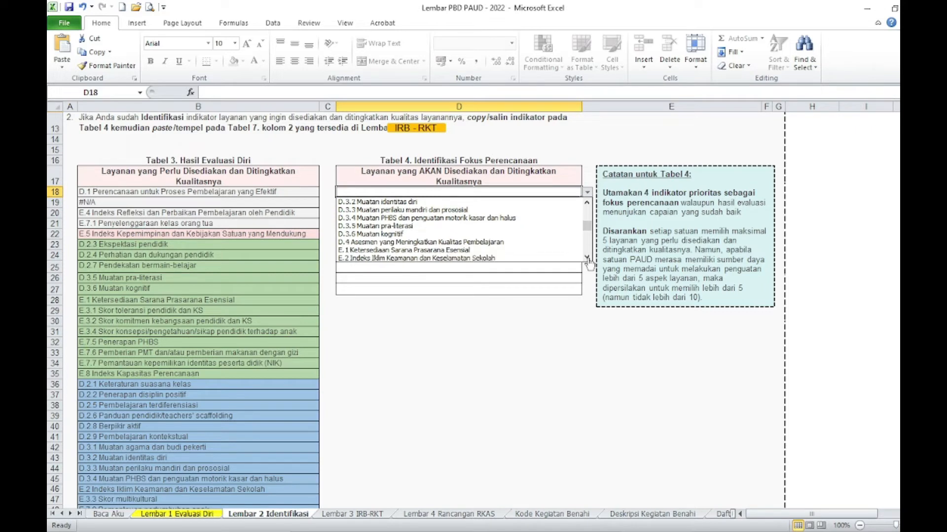
{"action": "left_click", "coordinate": [586, 257]}
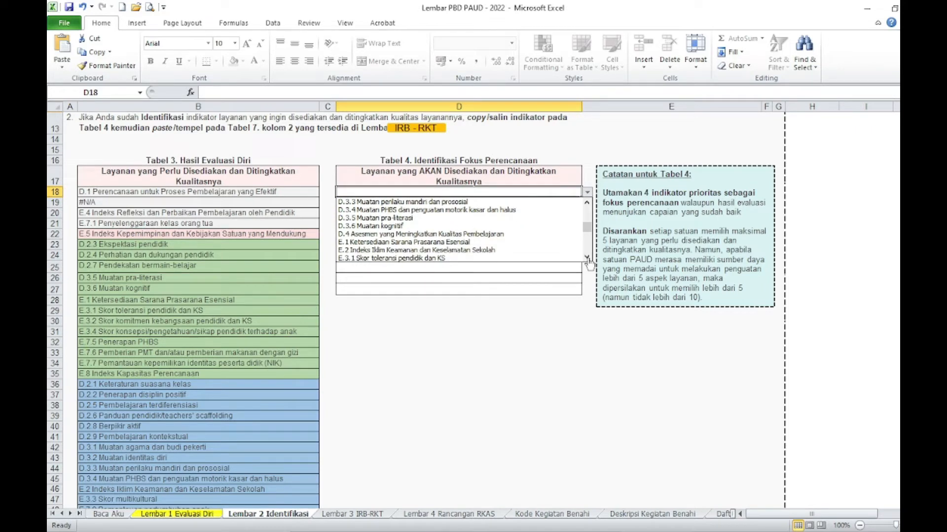
{"action": "left_click", "coordinate": [587, 257]}
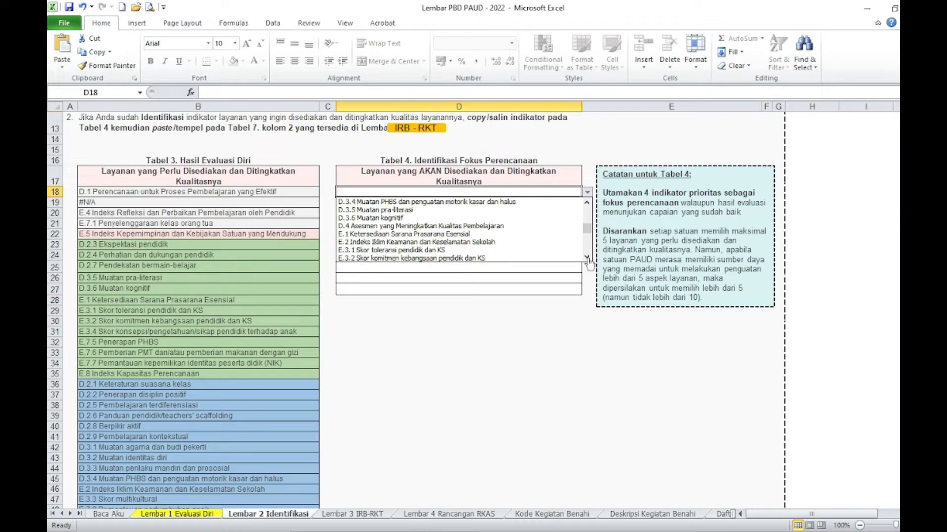
{"action": "left_click", "coordinate": [587, 257]}
{"action": "left_click", "coordinate": [587, 257]}
{"action": "left_click", "coordinate": [587, 257]}
{"action": "left_click", "coordinate": [586, 257]}
{"action": "left_click", "coordinate": [587, 257]}
{"action": "left_click", "coordinate": [586, 257]}
{"action": "left_click", "coordinate": [587, 257]}
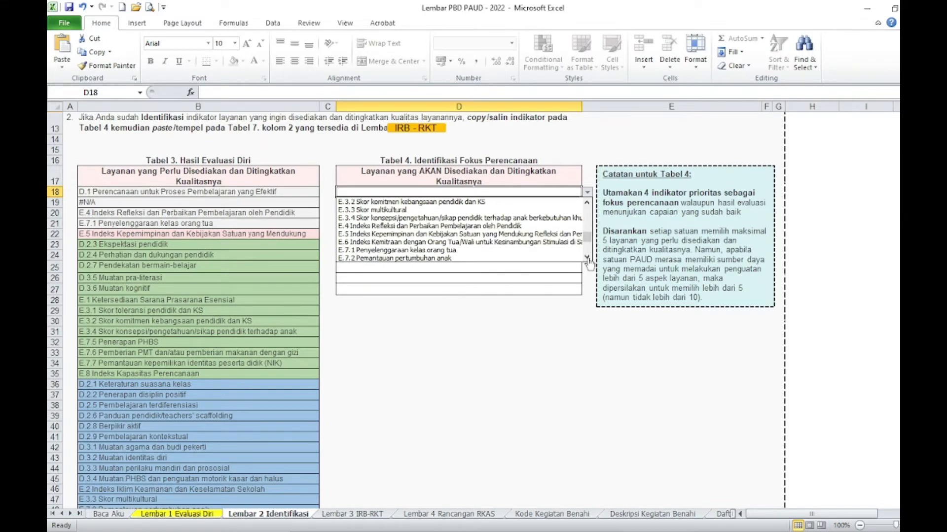
{"action": "left_click", "coordinate": [587, 257]}
{"action": "left_click", "coordinate": [470, 242]}
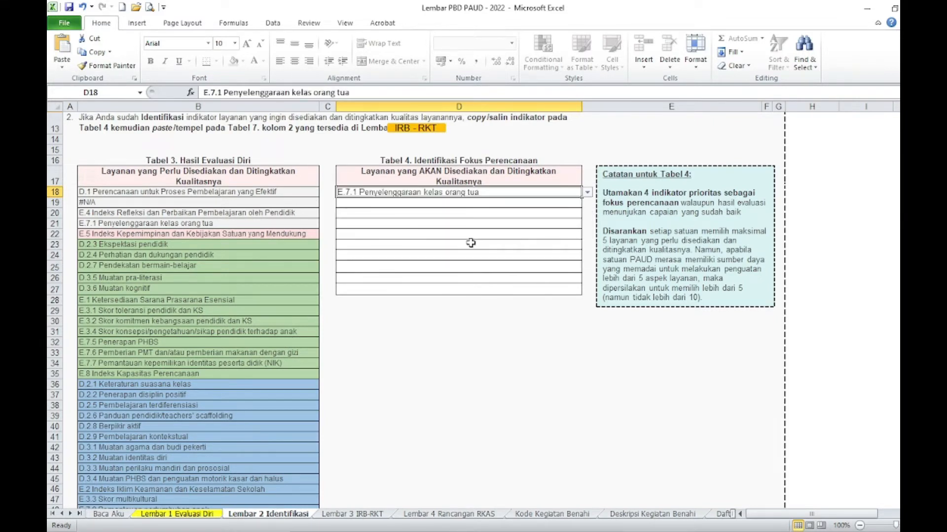
- Choose D.4 Asesmen yang Meningkatkan Kualitas Pembelajaran as the second planning focus in Tabel 4, cell D19
{"action": "left_click", "coordinate": [425, 204]}
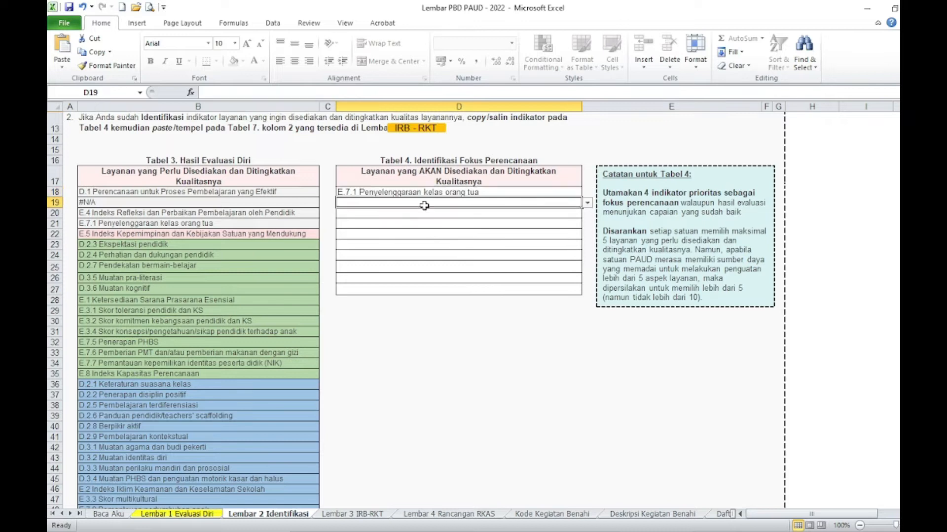
{"action": "left_click", "coordinate": [587, 203]}
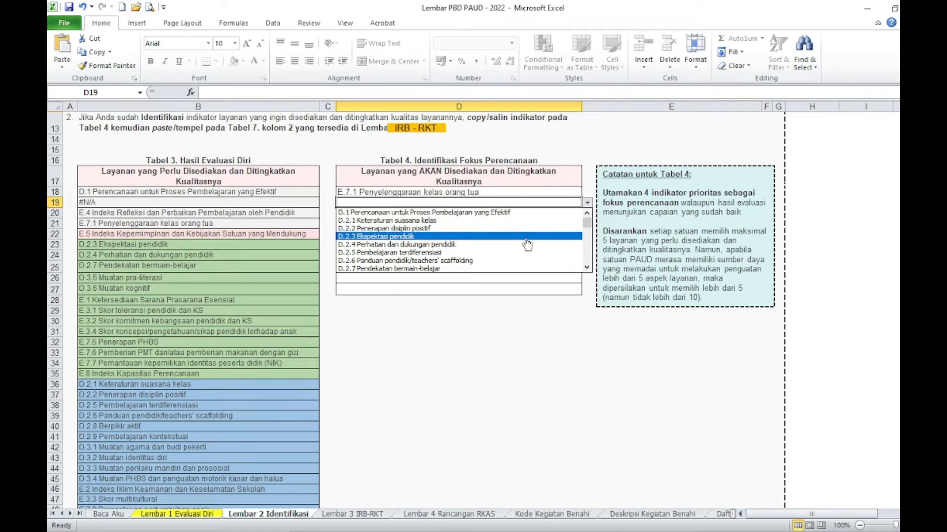
{"action": "left_click", "coordinate": [587, 269]}
{"action": "left_click", "coordinate": [586, 268]}
{"action": "left_click", "coordinate": [587, 269]}
{"action": "left_click", "coordinate": [587, 269]}
{"action": "left_click", "coordinate": [586, 269]}
{"action": "left_click", "coordinate": [587, 269]}
{"action": "left_click", "coordinate": [587, 269]}
{"action": "left_click", "coordinate": [587, 268]}
{"action": "left_click", "coordinate": [586, 269]}
{"action": "left_click", "coordinate": [587, 269]}
{"action": "left_click", "coordinate": [587, 269]}
{"action": "left_click", "coordinate": [587, 269]}
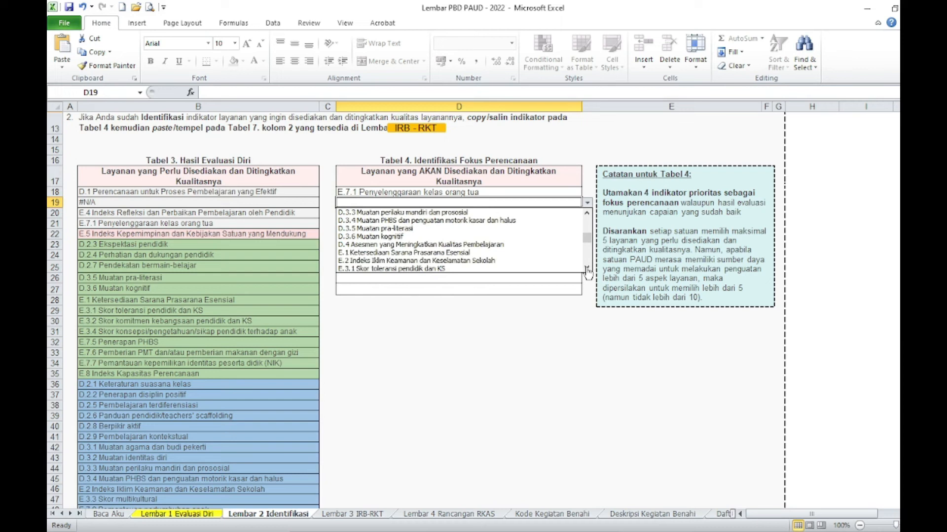
{"action": "left_click", "coordinate": [587, 269]}
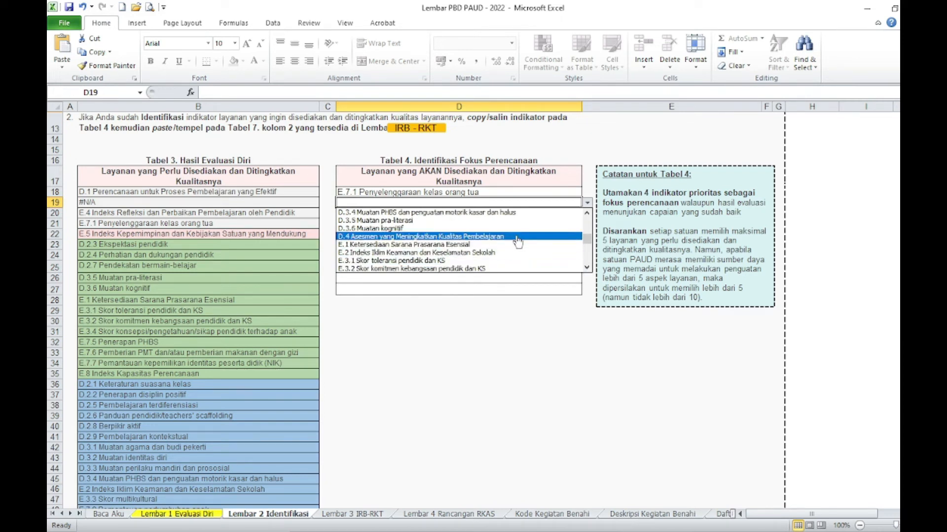
{"action": "left_click", "coordinate": [517, 237]}
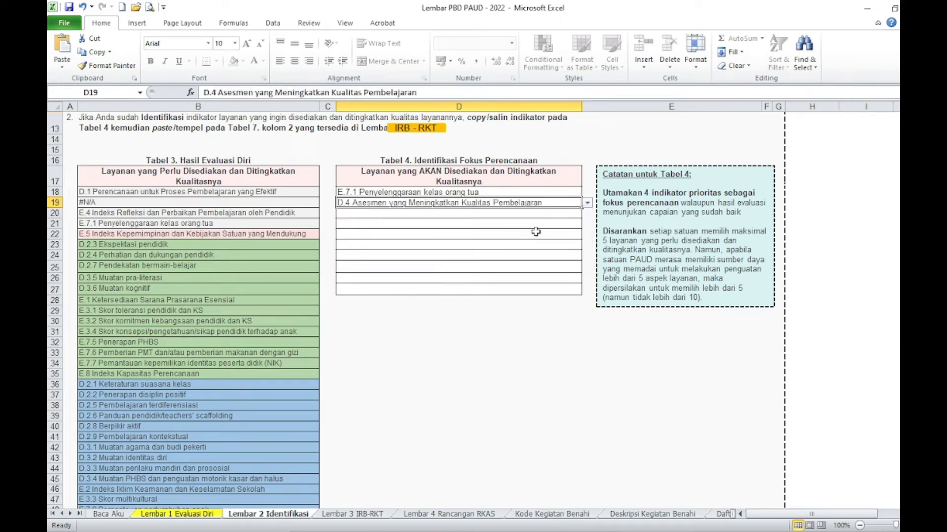
- Set the third planning focus in Tabel 4, cell D20, to D.4 Asesmen yang Meningkatkan Kualitas Pembelajaran
{"action": "left_click", "coordinate": [551, 216]}
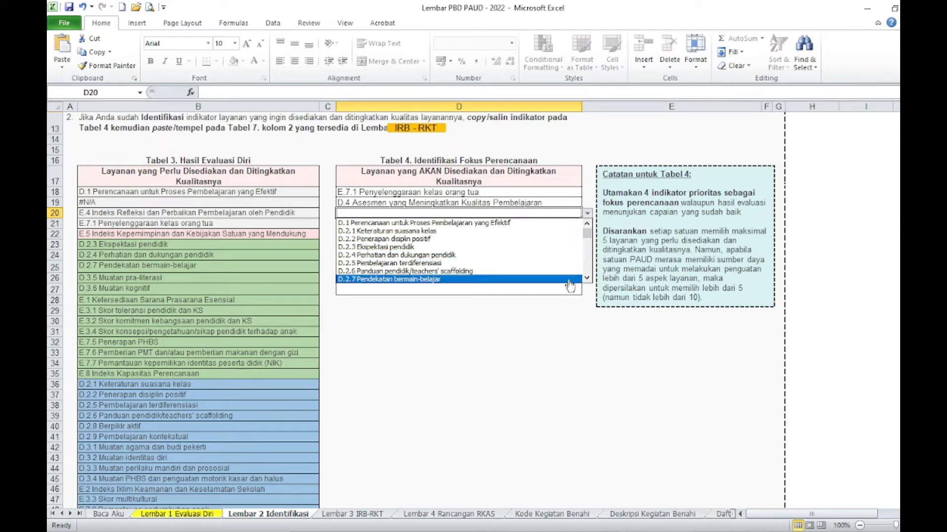
{"action": "left_click", "coordinate": [587, 278]}
{"action": "left_click", "coordinate": [586, 278]}
{"action": "left_click", "coordinate": [586, 279]}
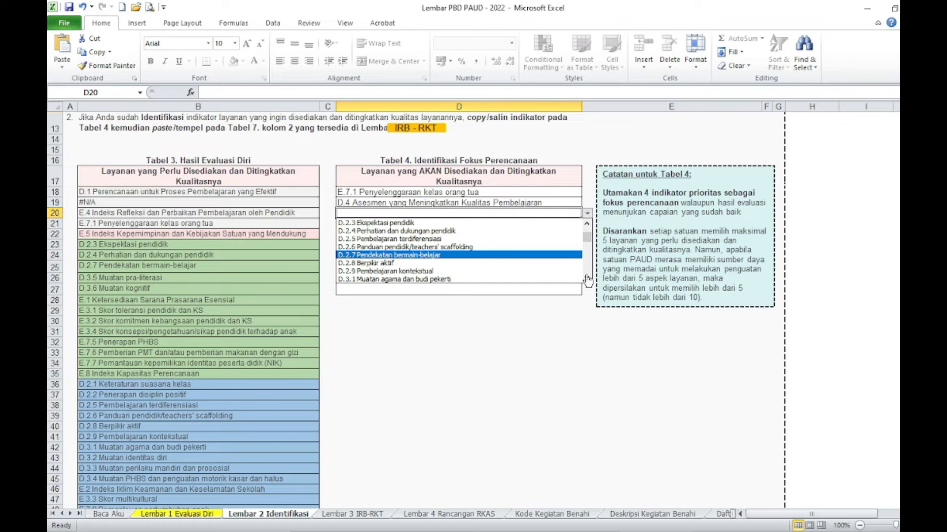
{"action": "left_click", "coordinate": [587, 279]}
{"action": "left_click", "coordinate": [587, 279]}
{"action": "left_click", "coordinate": [587, 278]}
{"action": "left_click", "coordinate": [587, 278]}
{"action": "left_click", "coordinate": [587, 279]}
{"action": "left_click", "coordinate": [586, 279]}
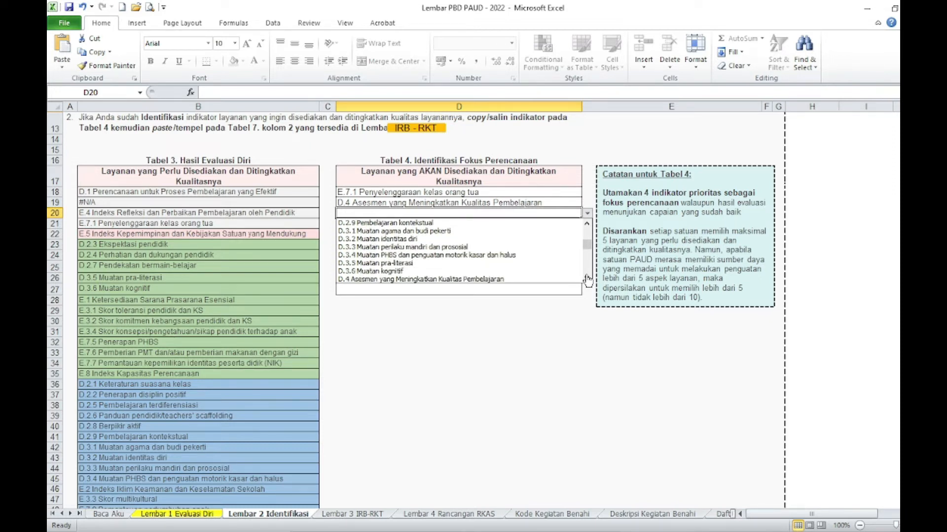
{"action": "left_click", "coordinate": [587, 278]}
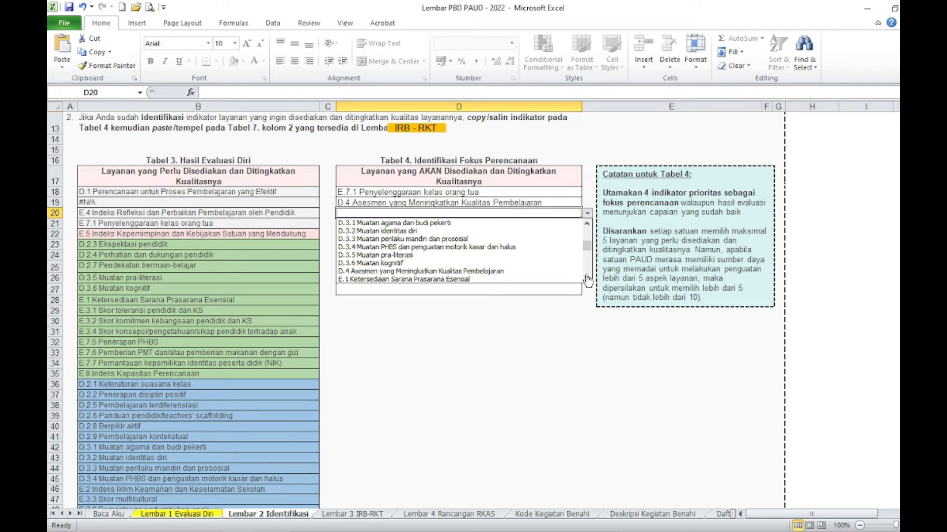
{"action": "left_click", "coordinate": [498, 271]}
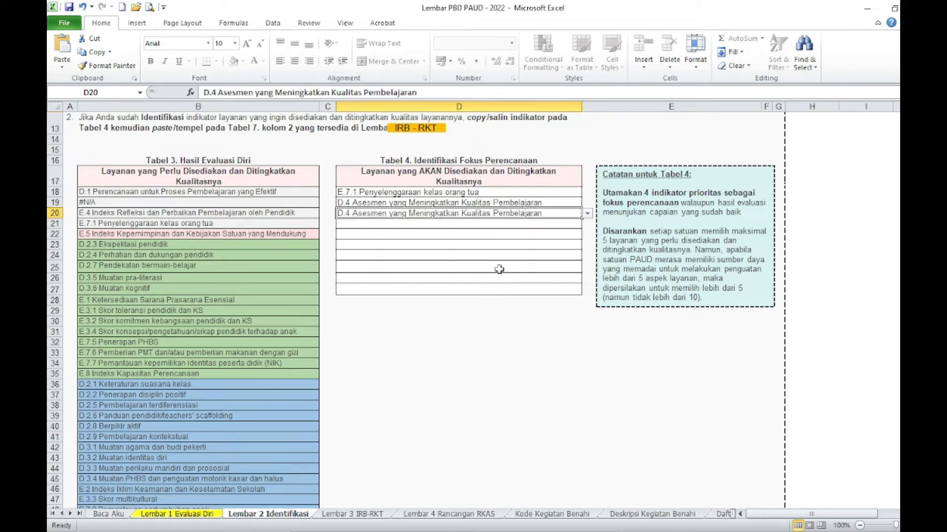
- Compare the Tabel 4 choices in D18 through D20 with the top services listed in Tabel 3
{"action": "left_click", "coordinate": [478, 224]}
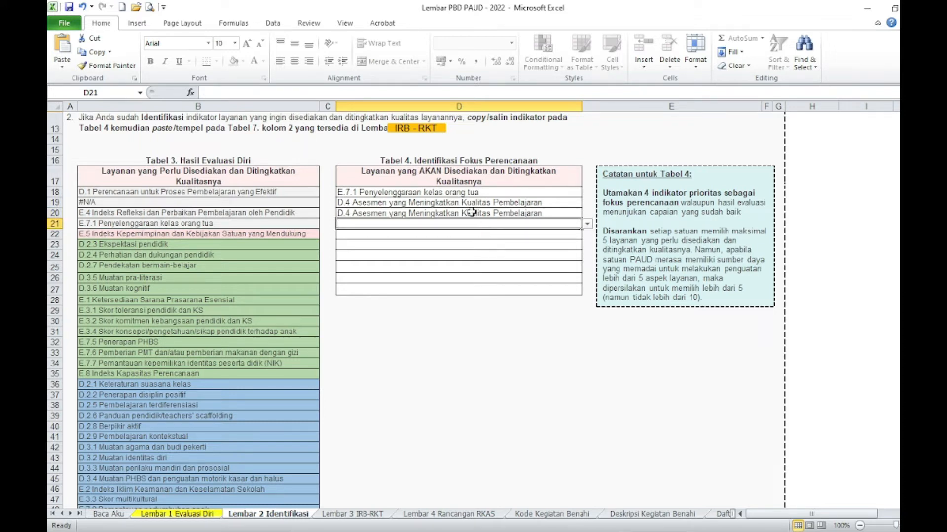
{"action": "left_click", "coordinate": [470, 193]}
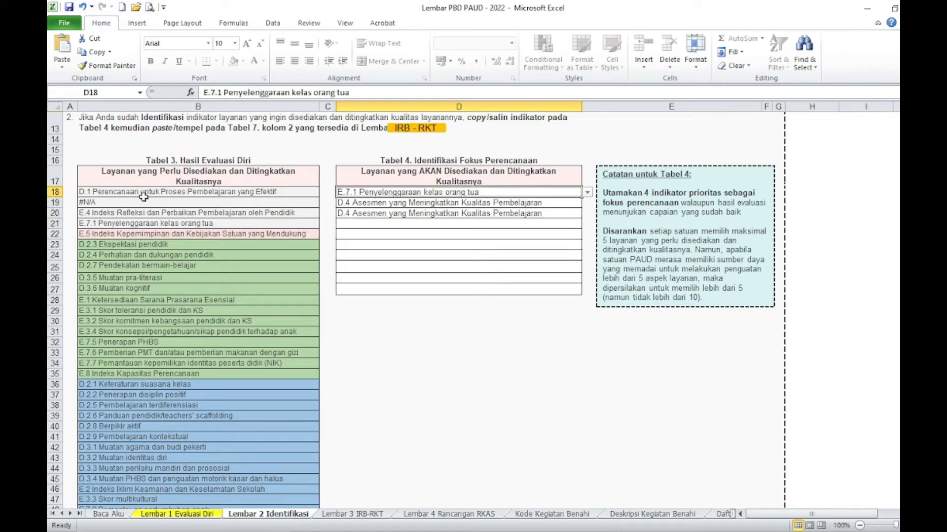
{"action": "left_click", "coordinate": [487, 207]}
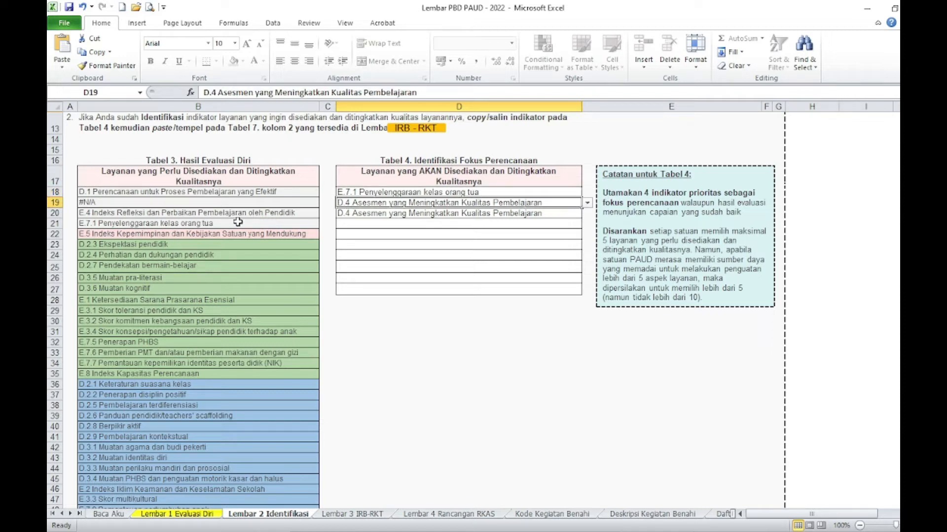
{"action": "left_click", "coordinate": [365, 214]}
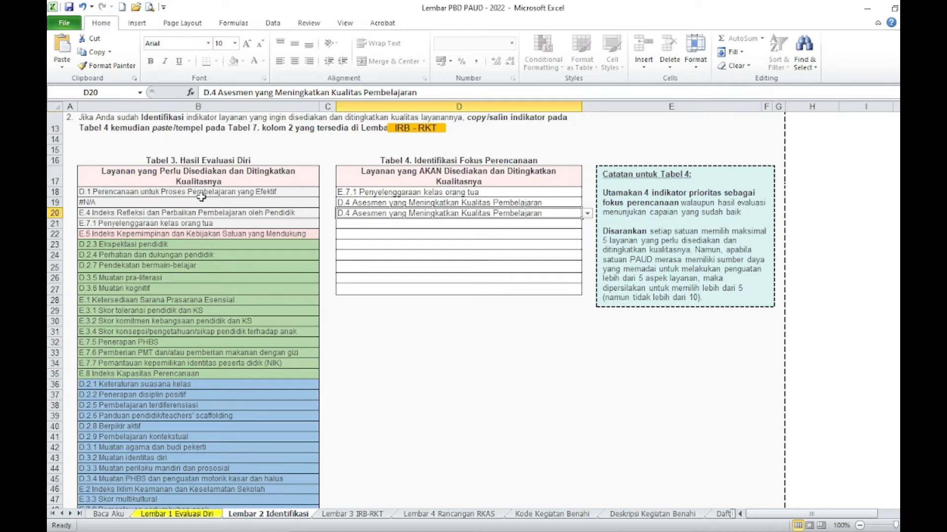
- Change the first planning focus in Tabel 4, cell D18, to D.1 Perencanaan untuk Proses Pembelajaran yang Efektif
{"action": "left_click", "coordinate": [543, 193]}
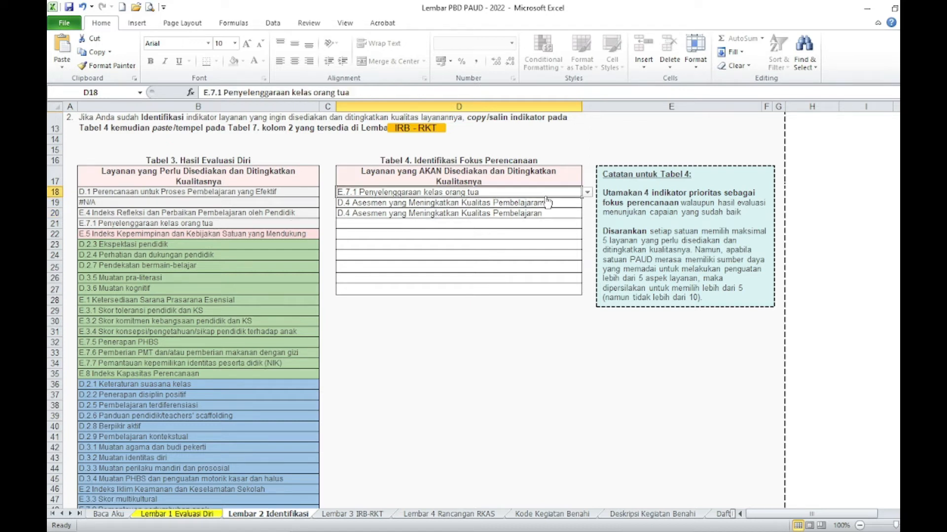
{"action": "left_click", "coordinate": [587, 193]}
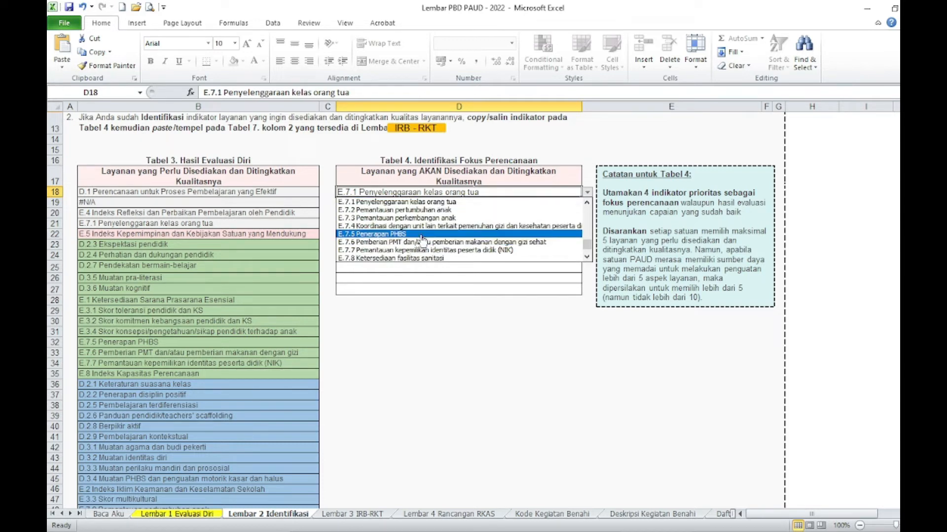
{"action": "left_click", "coordinate": [587, 202]}
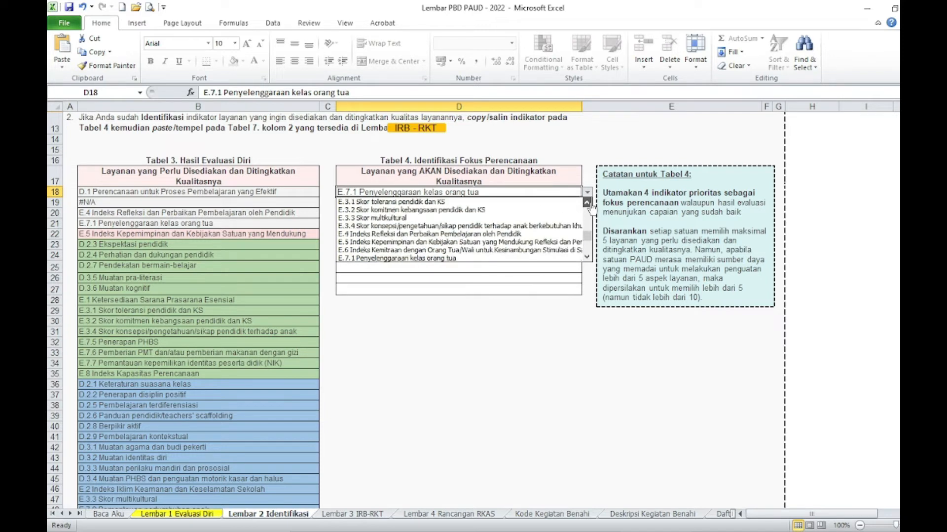
{"action": "left_click", "coordinate": [587, 203]}
{"action": "left_click", "coordinate": [503, 202]}
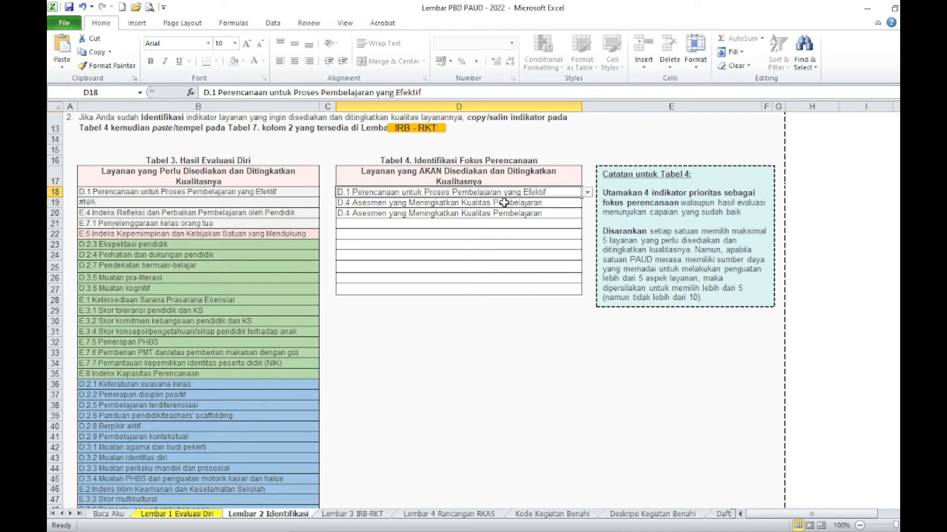
- Change the second planning focus in cell D19 to E.4 Indeks Refleksi dan Perbaikan Pembelajaran oleh Pendidik
{"action": "left_click", "coordinate": [369, 206]}
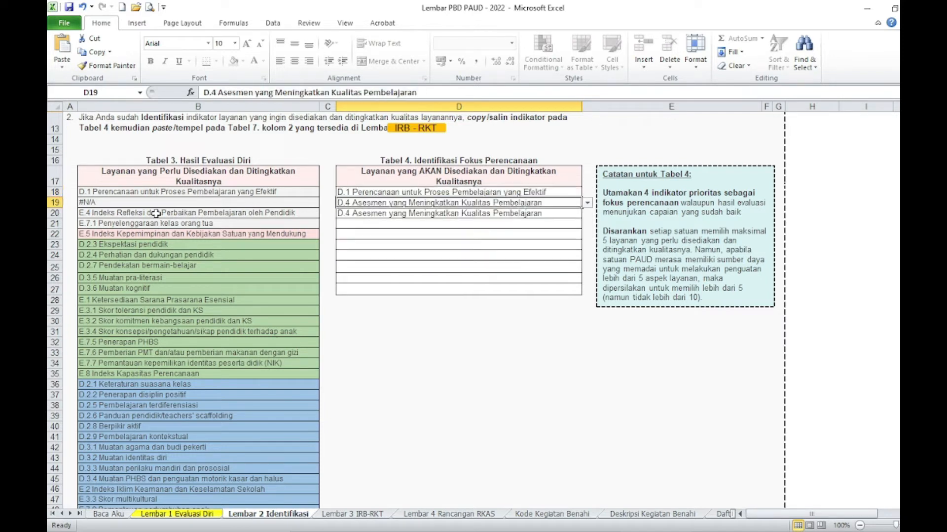
{"action": "left_click", "coordinate": [587, 203]}
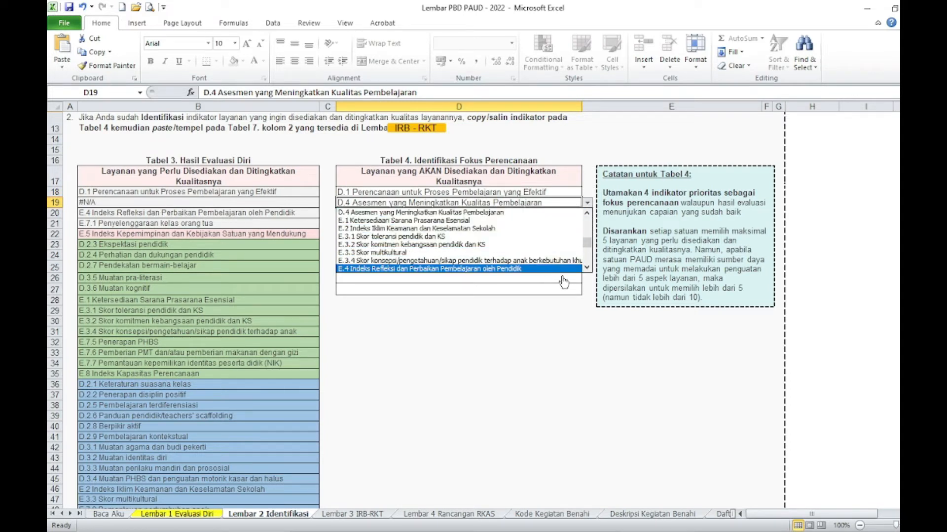
{"action": "left_click", "coordinate": [545, 270]}
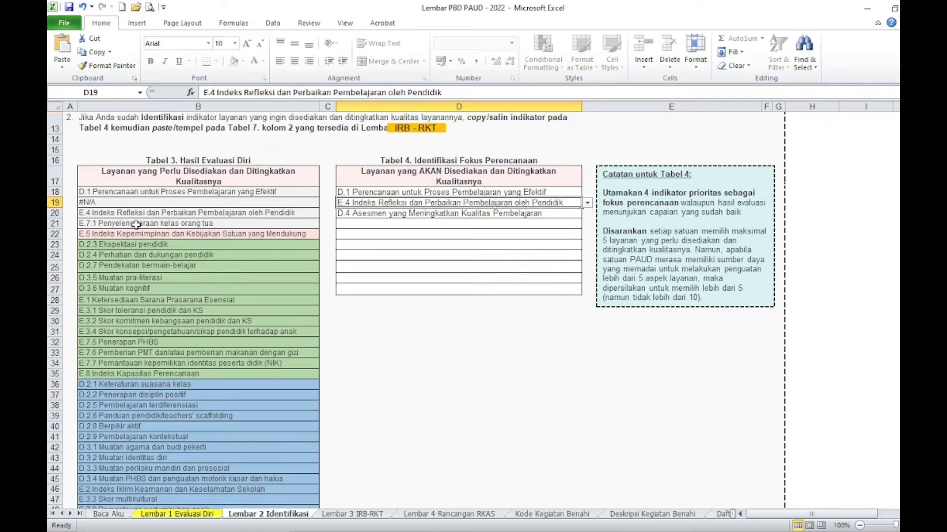
- Change the third planning focus in cell D20 to E.7.1 Penyelenggaraan kelas orang tua
{"action": "left_click", "coordinate": [362, 217]}
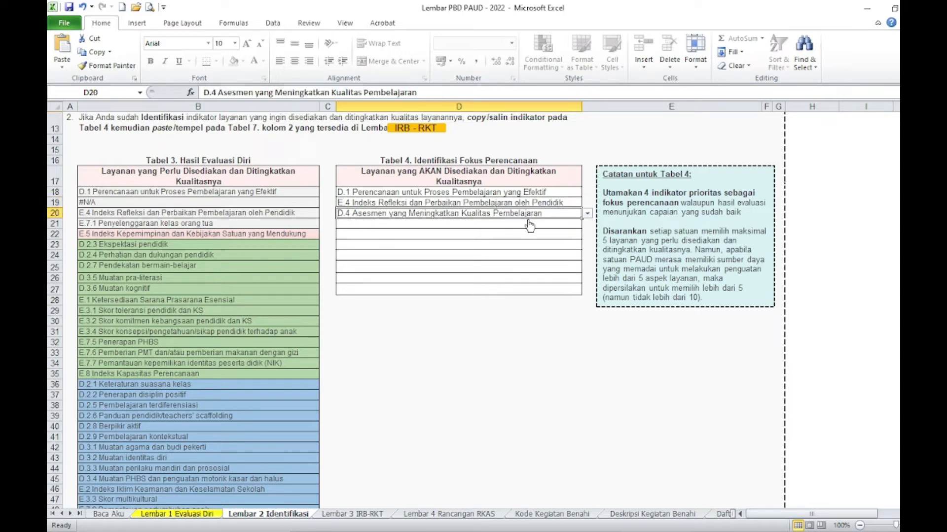
{"action": "left_click", "coordinate": [587, 213]}
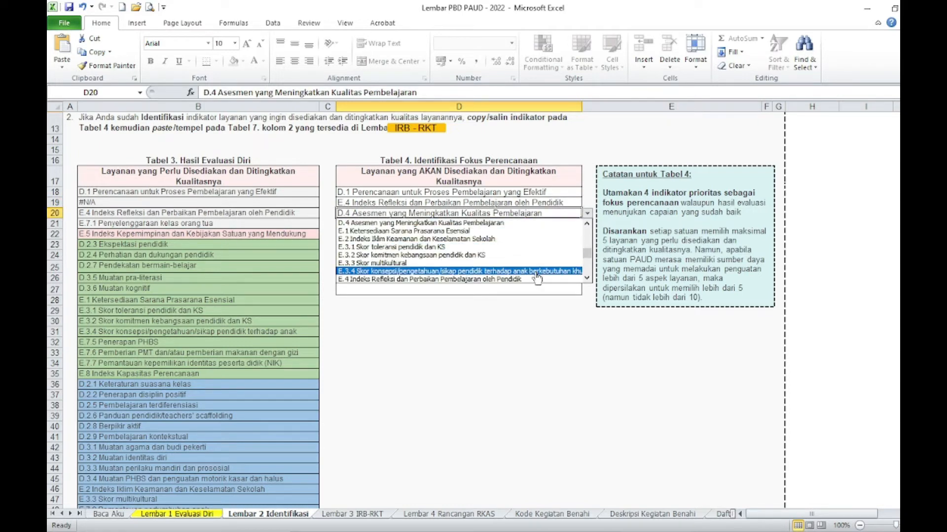
{"action": "left_click", "coordinate": [587, 278]}
{"action": "left_click", "coordinate": [587, 279]}
{"action": "left_click", "coordinate": [587, 278]}
{"action": "left_click", "coordinate": [588, 279]}
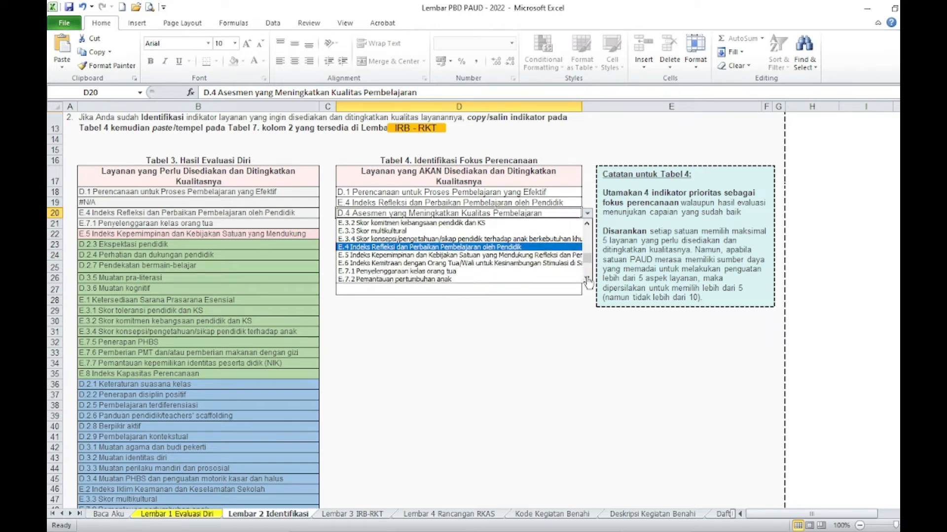
{"action": "left_click", "coordinate": [479, 268]}
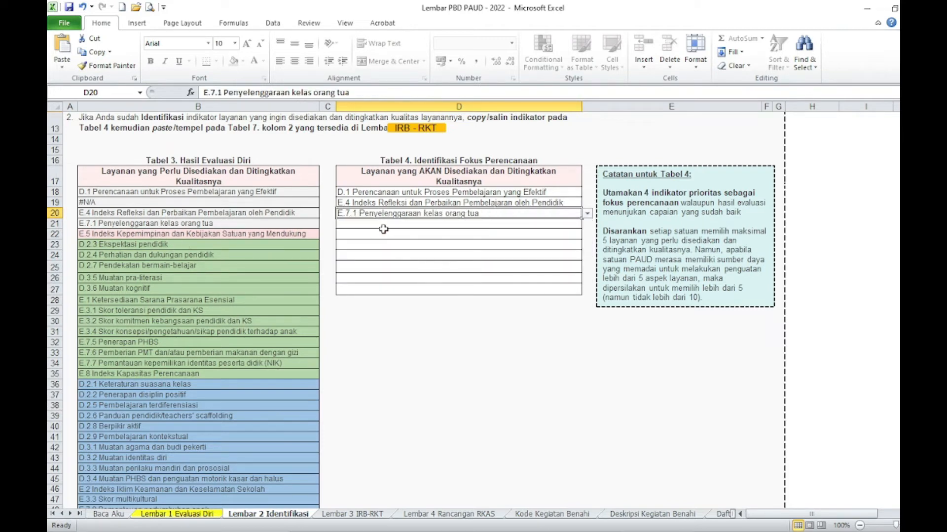
- Set the fourth planning focus, cell D21, to E.5 Indeks Kepemimpinan dan Kebijakan Satuan yang Mendukung Refleksi dan Perbaikan Layanan, and review the four choices
{"action": "left_click", "coordinate": [402, 225]}
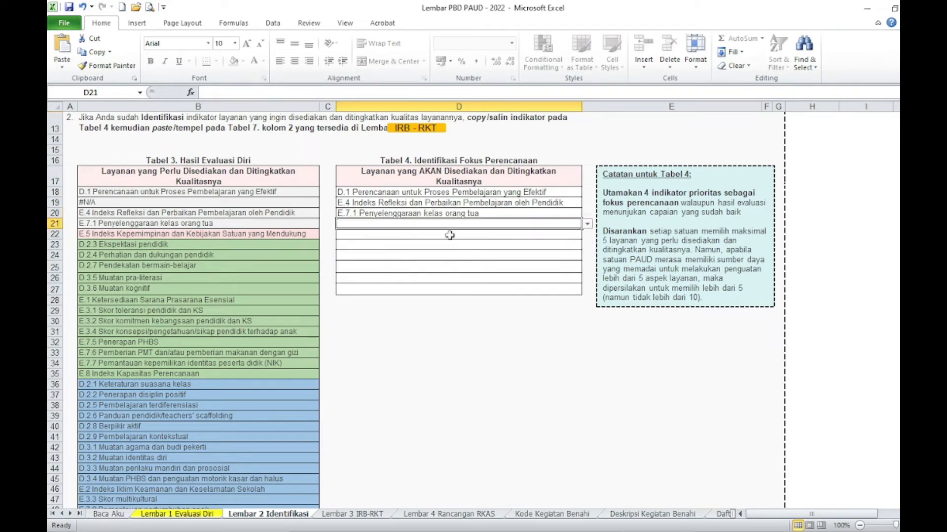
{"action": "left_click", "coordinate": [588, 226]}
{"action": "left_click", "coordinate": [587, 290]}
{"action": "left_click", "coordinate": [587, 289]}
{"action": "left_click", "coordinate": [587, 289]}
{"action": "left_click", "coordinate": [587, 290]}
{"action": "left_click", "coordinate": [587, 290]}
{"action": "left_click", "coordinate": [587, 290]}
{"action": "left_click", "coordinate": [587, 289]}
{"action": "left_click", "coordinate": [587, 289]}
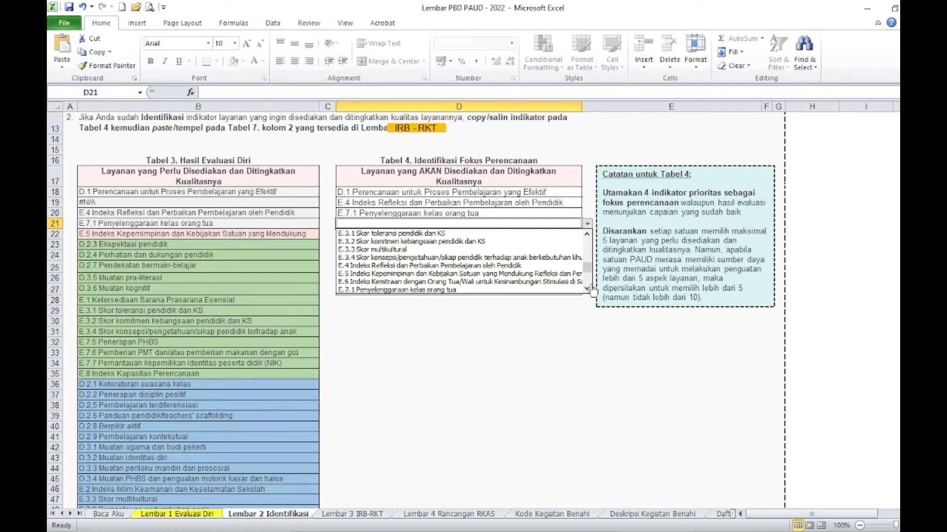
{"action": "left_click", "coordinate": [462, 274]}
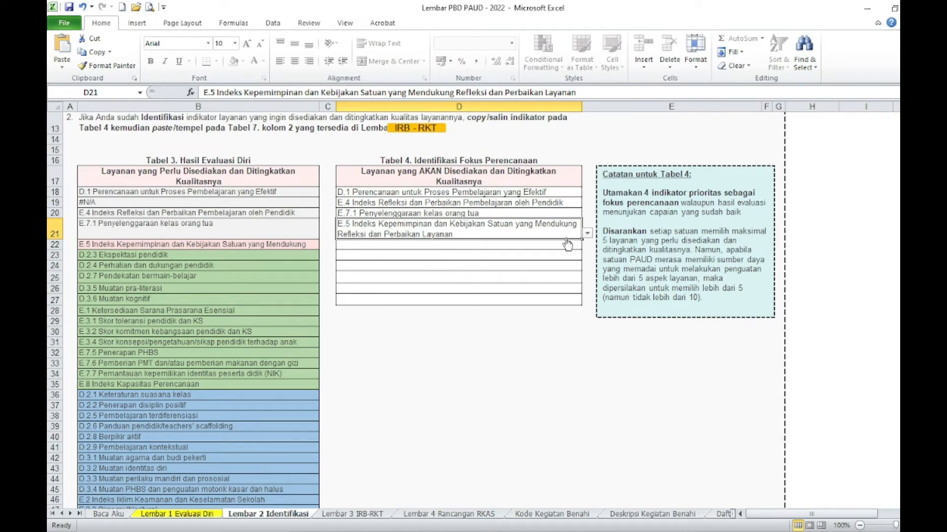
{"action": "left_click", "coordinate": [382, 194]}
{"action": "left_click", "coordinate": [387, 203]}
{"action": "left_click", "coordinate": [391, 213]}
{"action": "left_click", "coordinate": [393, 229]}
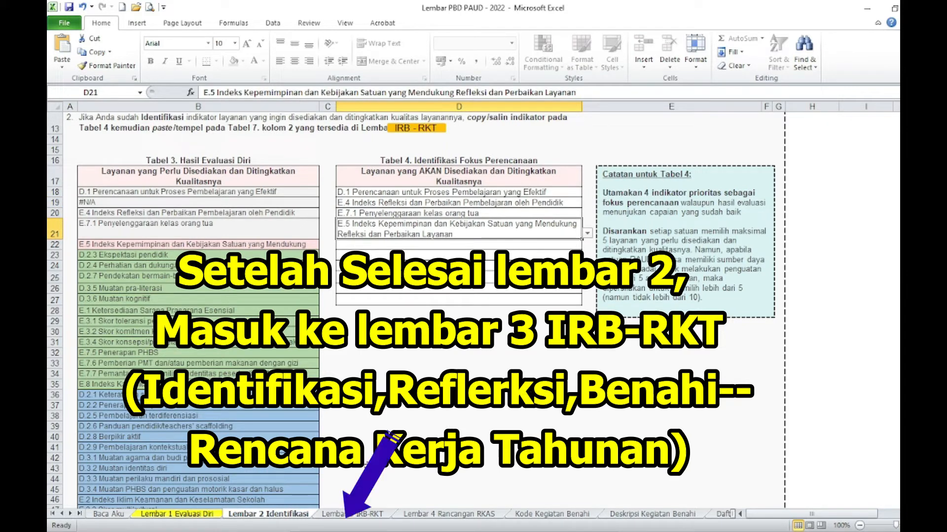
- In Lembar 3 IRB-RKT, link the first Identifikasi cell of Tabel 7, C39, to cell D18 of Lembar 2 Identifikasi
{"action": "left_click", "coordinate": [358, 515]}
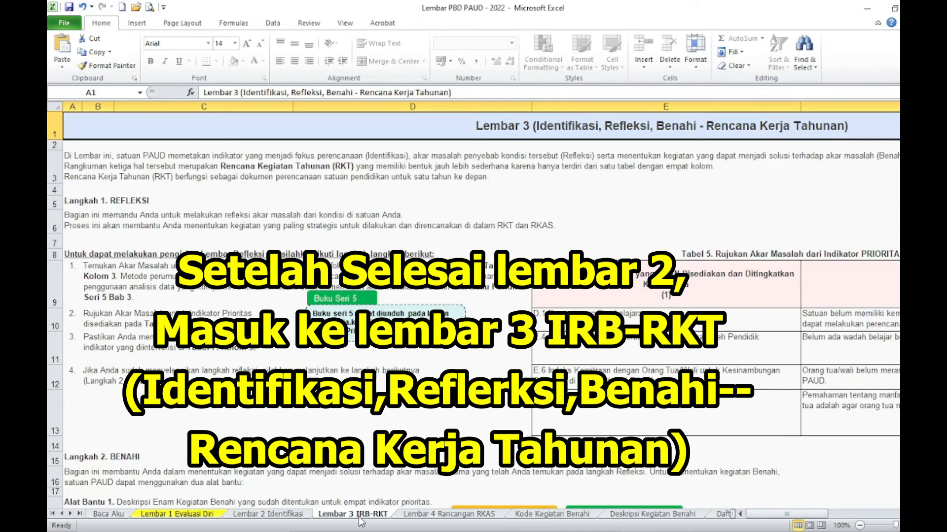
{"action": "scroll", "coordinate": [358, 499], "scroll_direction": "down", "scroll_amount": 10}
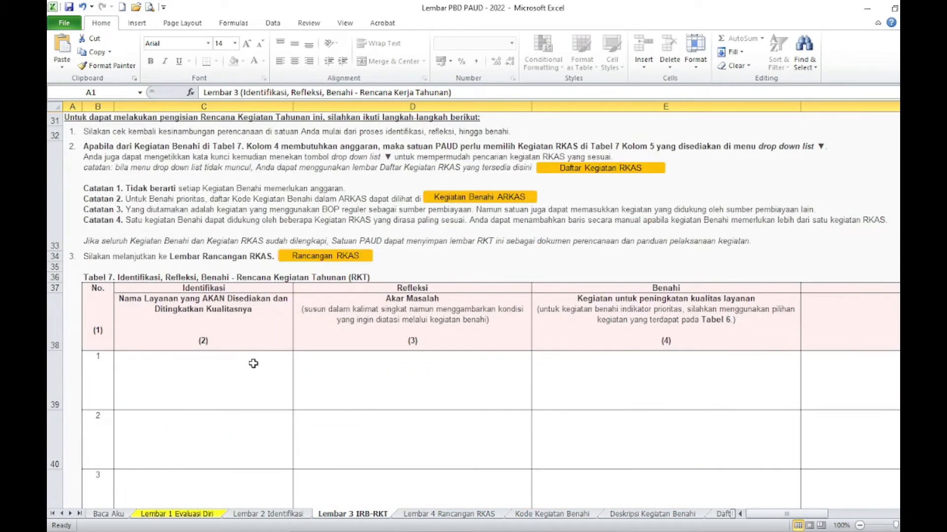
{"action": "left_click", "coordinate": [251, 366]}
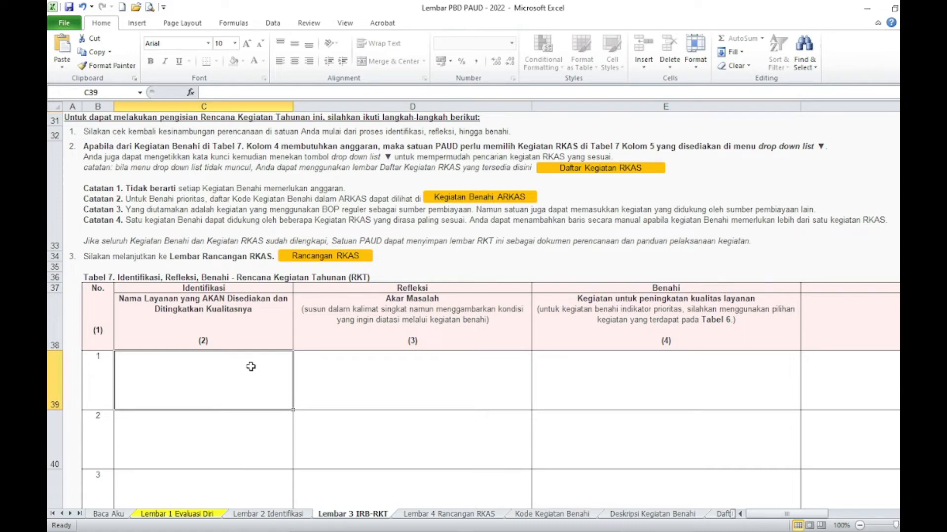
{"action": "type", "text": "="}
{"action": "left_click", "coordinate": [276, 514]}
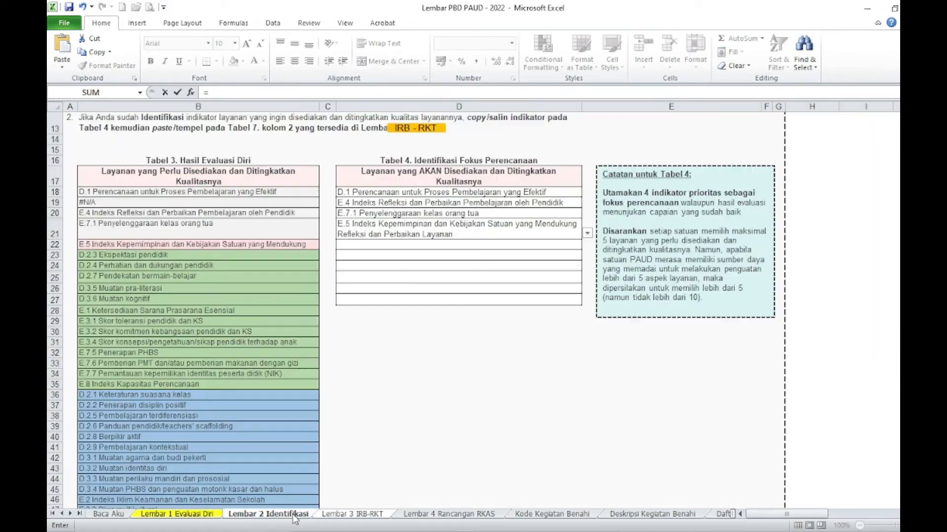
{"action": "left_click", "coordinate": [399, 189]}
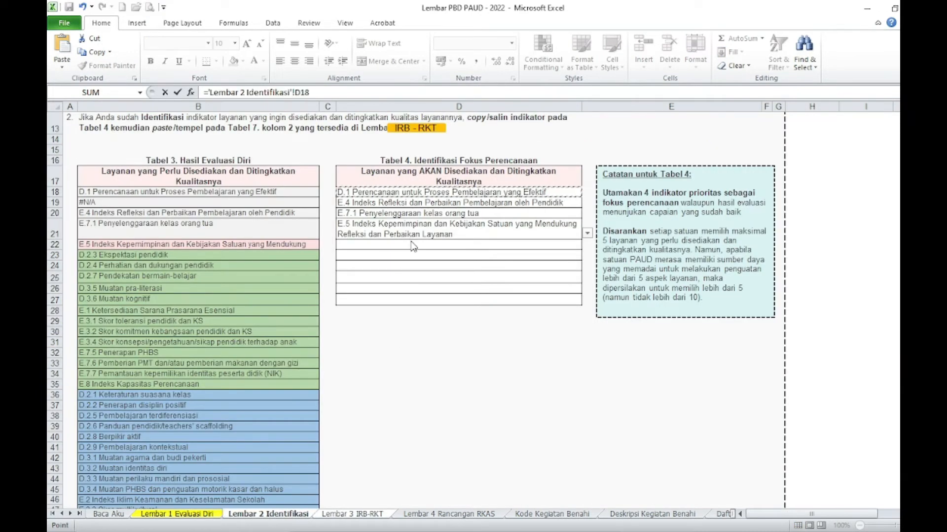
{"action": "key", "text": "Return"}
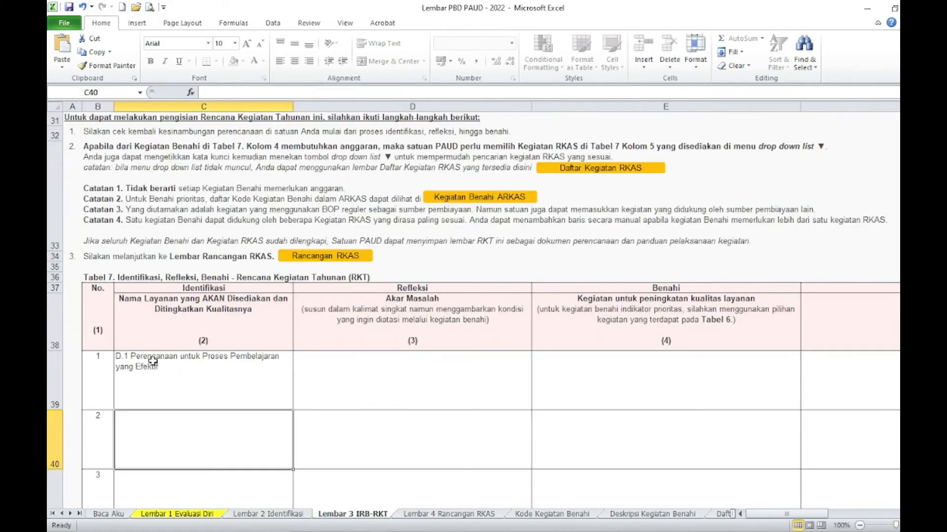
- Fill the C39 link formula down the Identifikasi column of Tabel 7 through row 4, cell C42
{"action": "scroll", "coordinate": [713, 266], "scroll_direction": "up", "scroll_amount": 4}
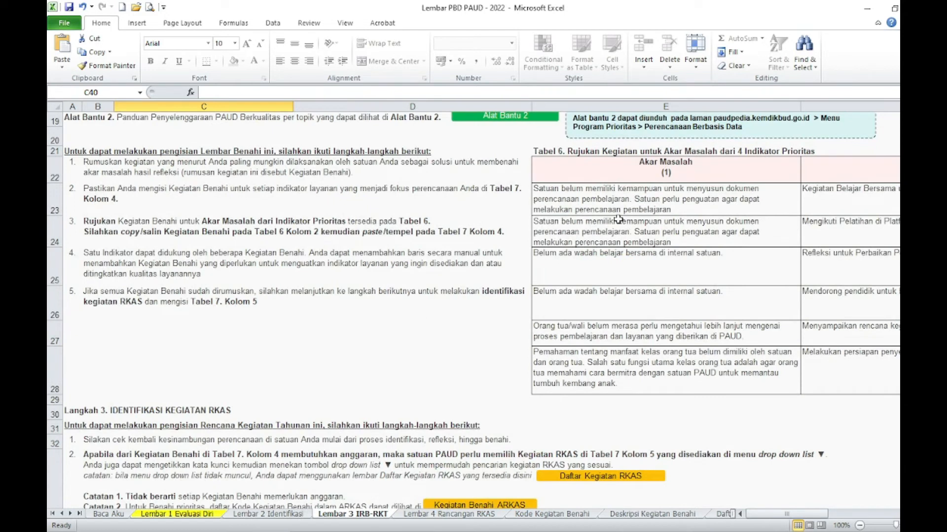
{"action": "scroll", "coordinate": [291, 365], "scroll_direction": "down", "scroll_amount": 4}
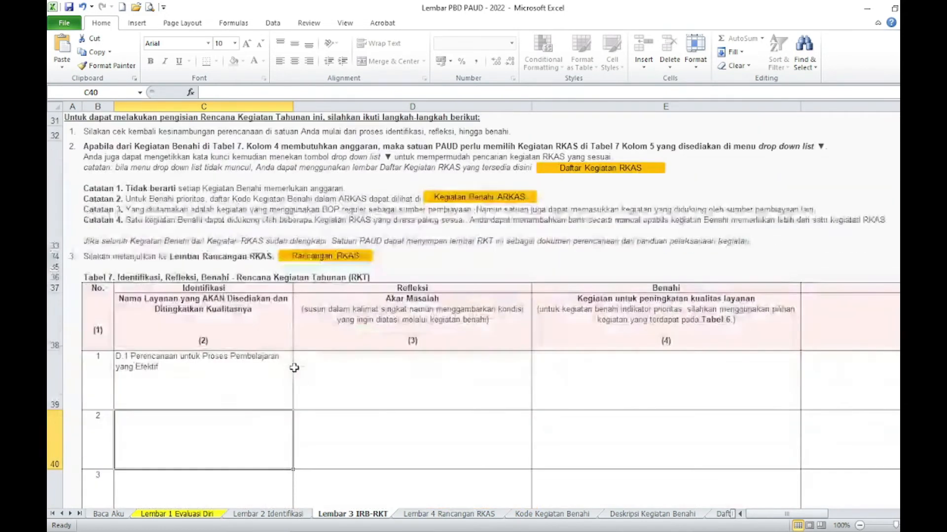
{"action": "left_click", "coordinate": [290, 368]}
{"action": "scroll", "coordinate": [275, 379], "scroll_direction": "down", "scroll_amount": 3}
{"action": "scroll", "coordinate": [275, 379], "scroll_direction": "up", "scroll_amount": 1}
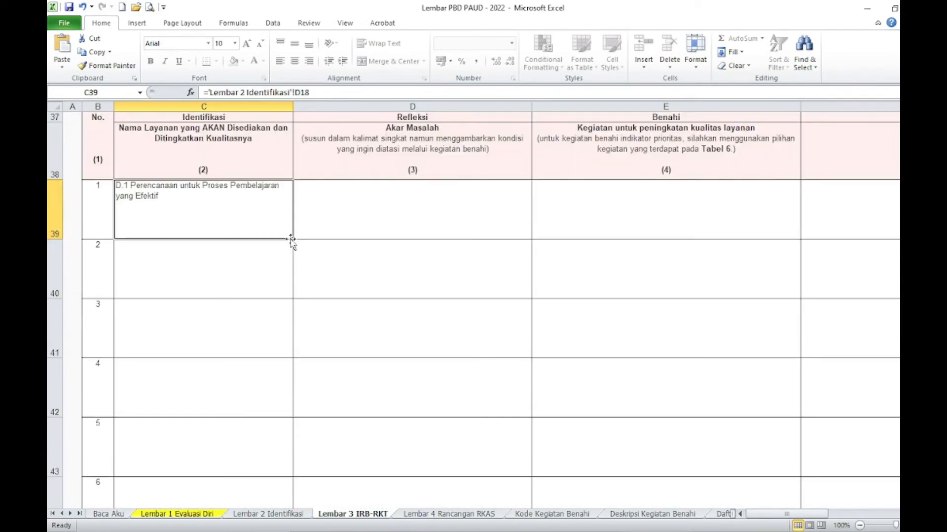
{"action": "left_click_drag", "start_coordinate": [294, 239], "coordinate": [285, 420]}
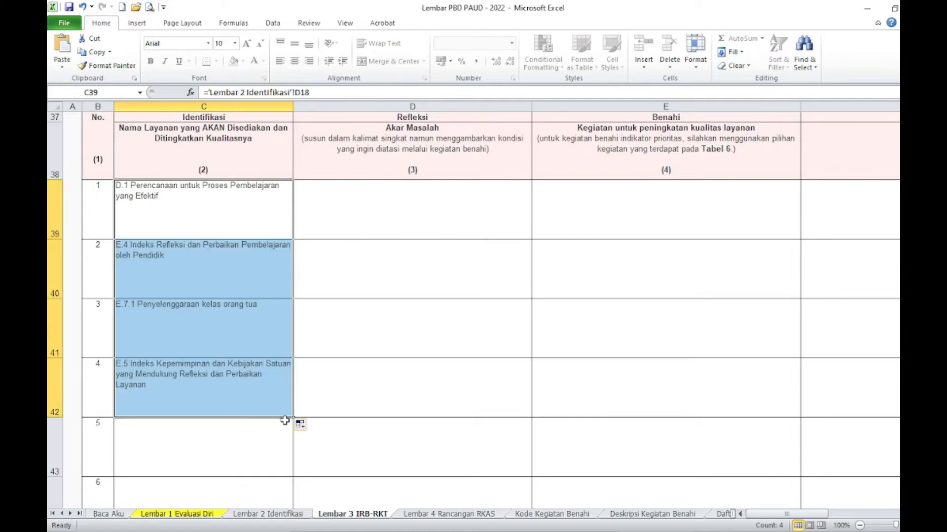
- Copy the Akar Masalah entries E23:E28 from Tabel 6 and paste them into the Refleksi column of Tabel 7, starting at D39
{"action": "left_click", "coordinate": [390, 201]}
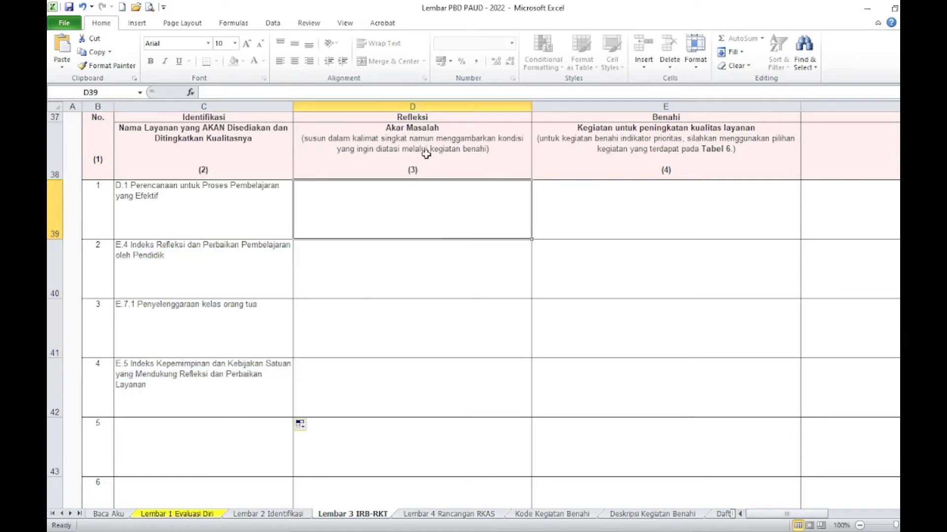
{"action": "scroll", "coordinate": [442, 259], "scroll_direction": "up", "scroll_amount": 3}
{"action": "scroll", "coordinate": [442, 258], "scroll_direction": "up", "scroll_amount": 3}
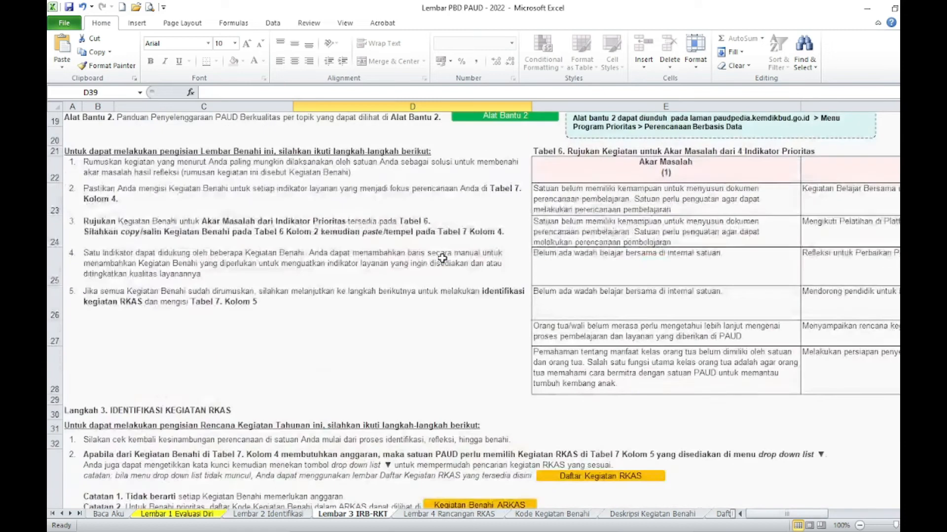
{"action": "left_click", "coordinate": [616, 191]}
{"action": "left_click_drag", "start_coordinate": [616, 192], "coordinate": [619, 360]}
{"action": "right_click", "coordinate": [621, 287]}
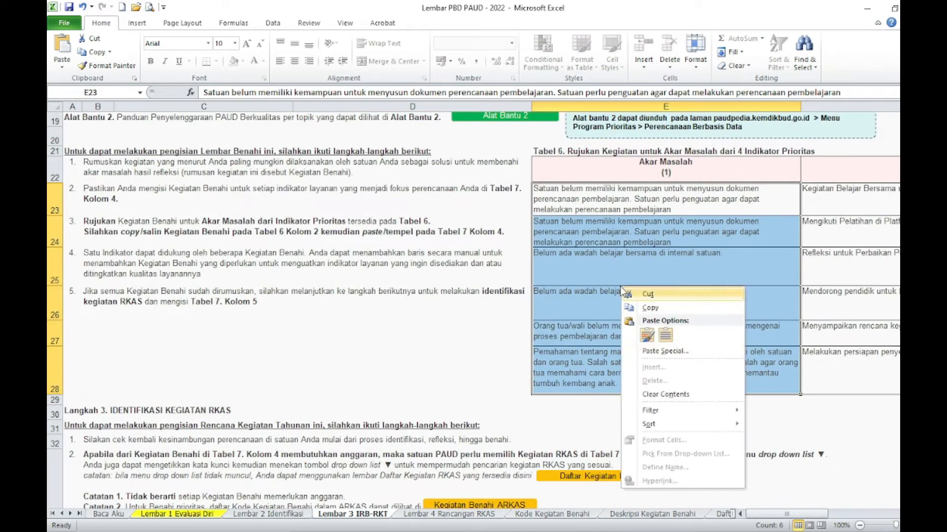
{"action": "left_click", "coordinate": [650, 308]}
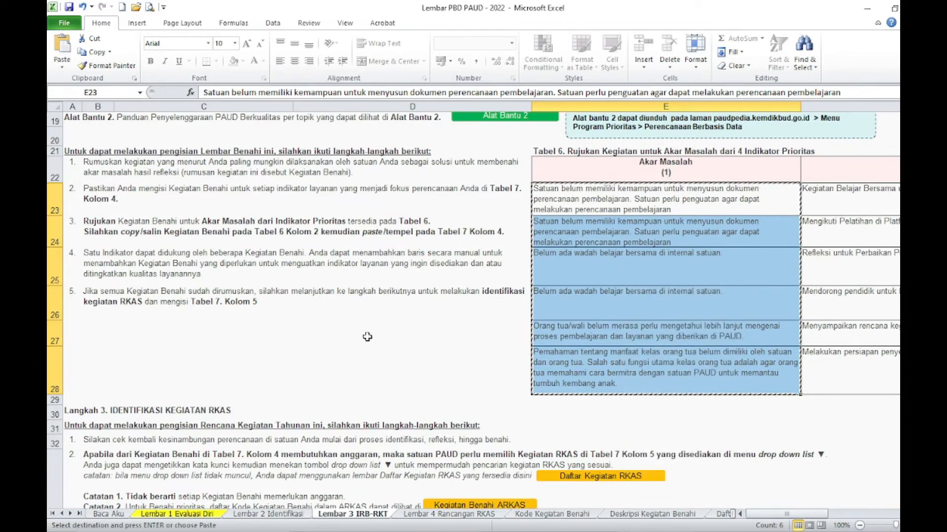
{"action": "scroll", "coordinate": [365, 333], "scroll_direction": "down", "scroll_amount": 5}
{"action": "left_click", "coordinate": [368, 242]}
{"action": "left_click", "coordinate": [62, 45]}
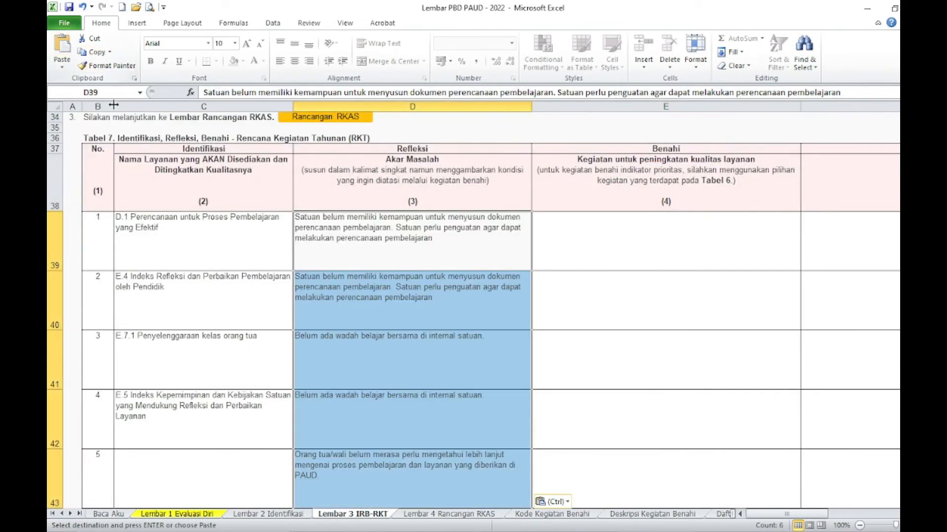
{"action": "scroll", "coordinate": [416, 353], "scroll_direction": "down", "scroll_amount": 2}
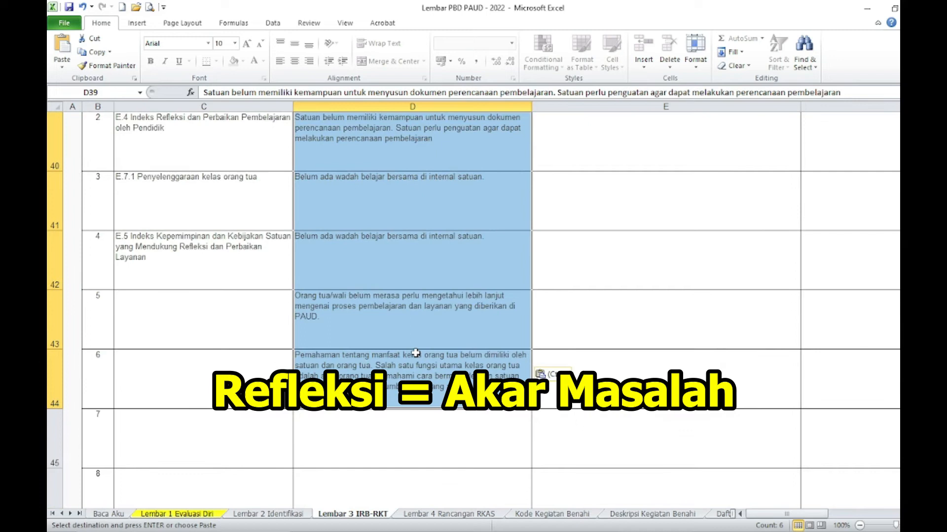
{"action": "scroll", "coordinate": [416, 353], "scroll_direction": "up", "scroll_amount": 2}
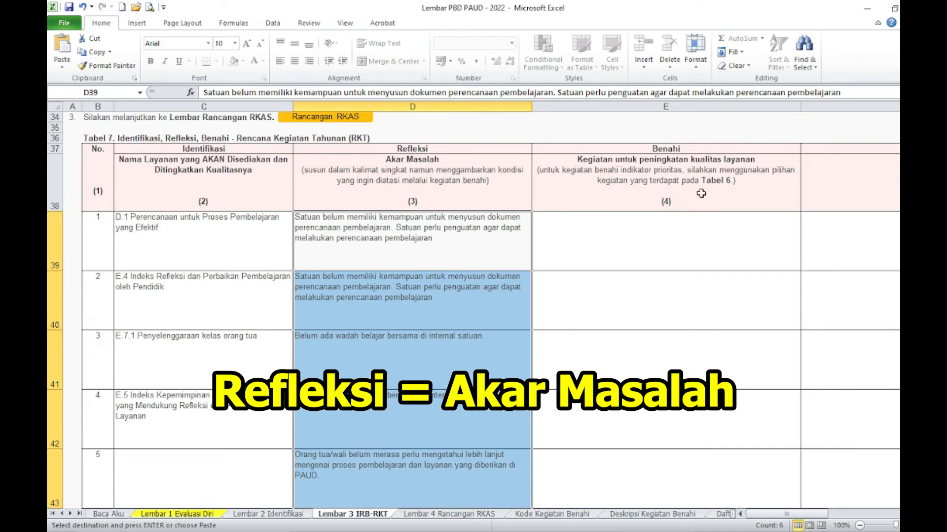
- Copy the Kegiatan Benahi entries F23:F28 from Tabel 6
{"action": "scroll", "coordinate": [732, 238], "scroll_direction": "up", "scroll_amount": 4}
{"action": "scroll", "coordinate": [732, 238], "scroll_direction": "up", "scroll_amount": 2}
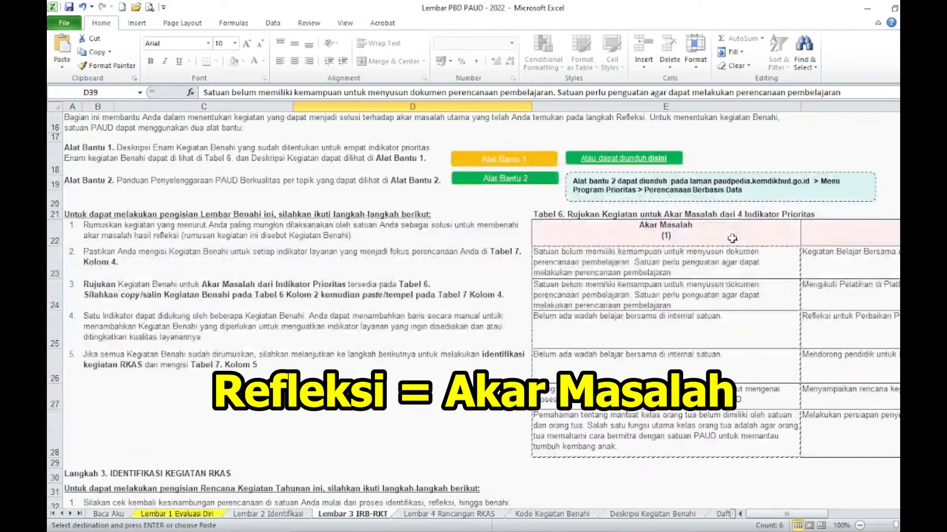
{"action": "left_click", "coordinate": [843, 254]}
{"action": "left_click_drag", "start_coordinate": [786, 513], "coordinate": [861, 527]}
{"action": "left_click_drag", "start_coordinate": [561, 257], "coordinate": [577, 416]}
{"action": "right_click", "coordinate": [508, 296]}
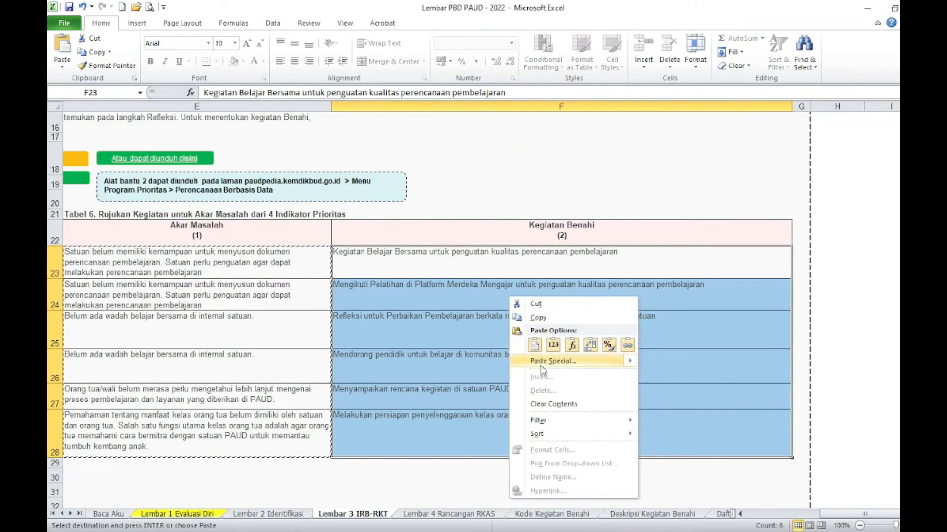
{"action": "left_click", "coordinate": [542, 326]}
- Paste the copied activities into the Benahi column of Tabel 7, starting at E39, and check the filled rows
{"action": "left_click_drag", "start_coordinate": [837, 516], "coordinate": [802, 516]}
{"action": "scroll", "coordinate": [515, 355], "scroll_direction": "down", "scroll_amount": 5}
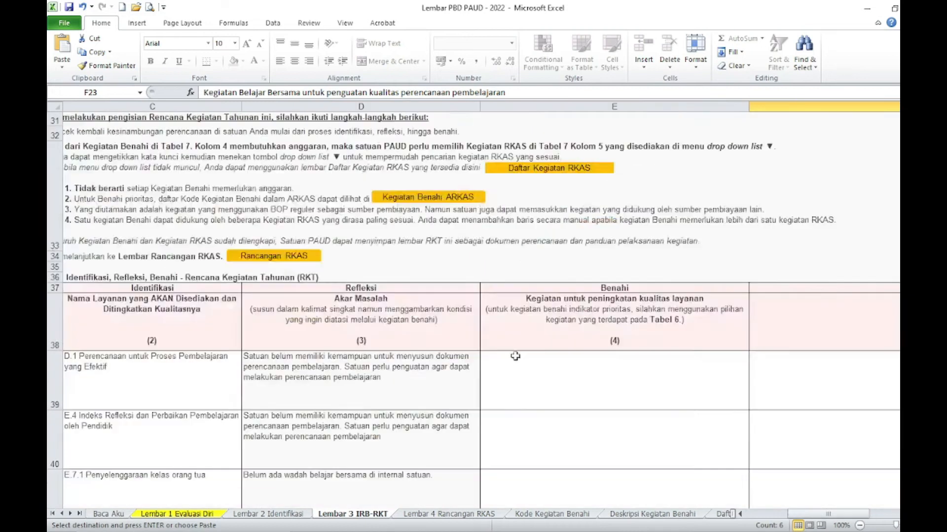
{"action": "left_click", "coordinate": [576, 381]}
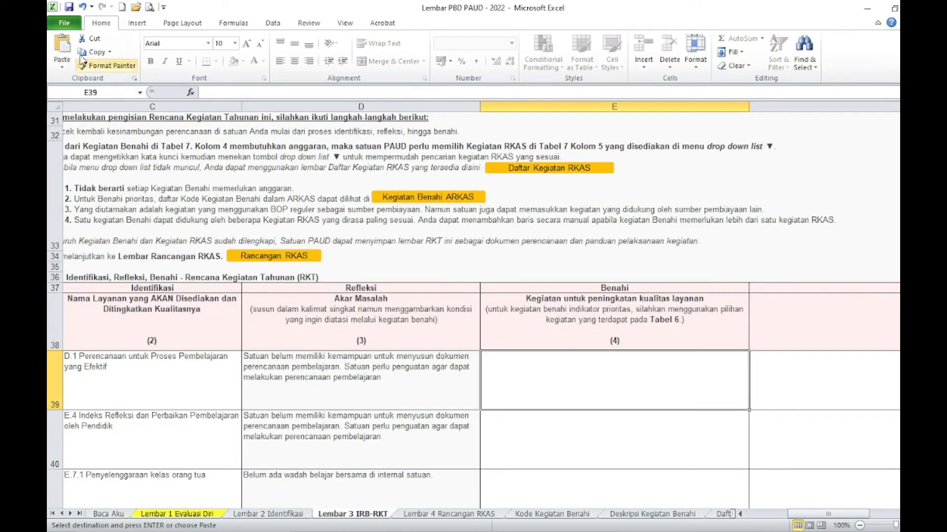
{"action": "left_click", "coordinate": [62, 47]}
{"action": "scroll", "coordinate": [687, 388], "scroll_direction": "down", "scroll_amount": 3}
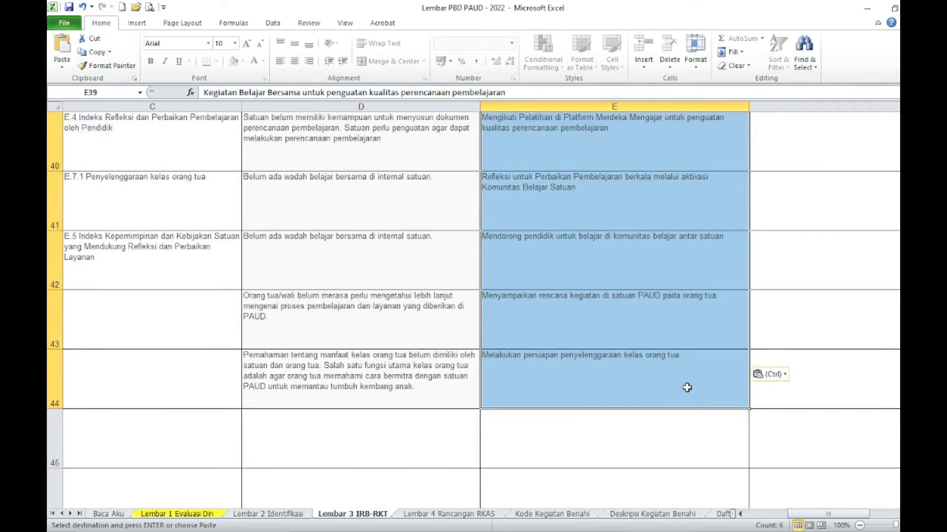
{"action": "scroll", "coordinate": [687, 388], "scroll_direction": "up", "scroll_amount": 2}
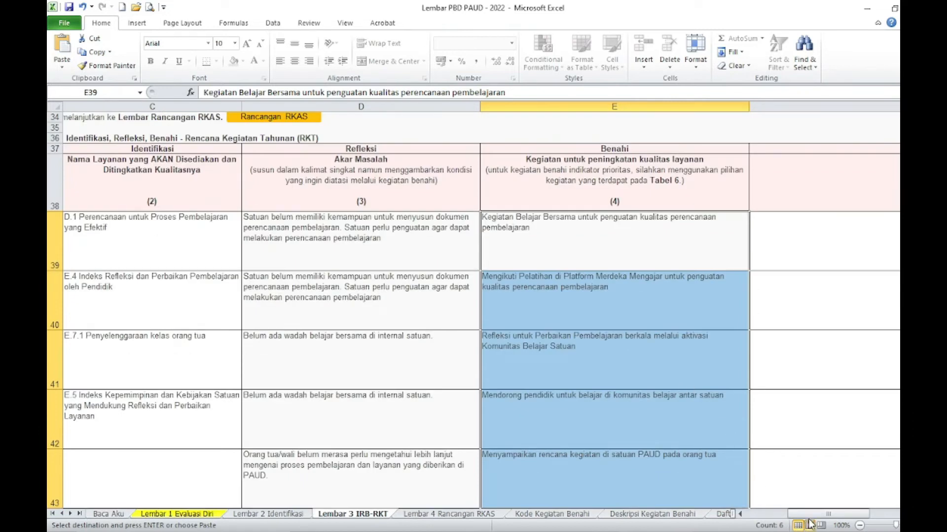
- Locate the empty Kegiatan RKAS column of Tabel 7 and read through the available activities in the Daftar Kegiatan RKAS sheet
{"action": "left_click_drag", "start_coordinate": [828, 516], "coordinate": [861, 523]}
{"action": "left_click", "coordinate": [563, 158]}
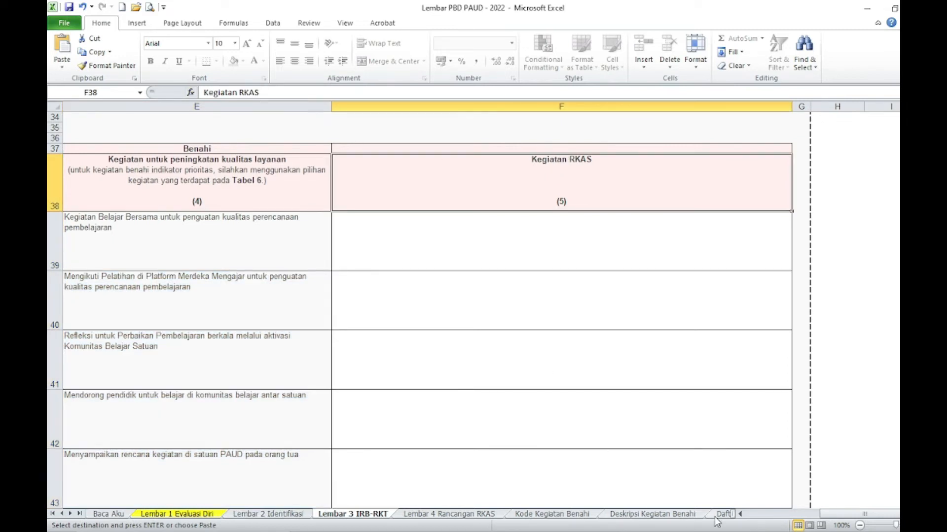
{"action": "left_click", "coordinate": [739, 514]}
{"action": "left_click_drag", "start_coordinate": [732, 514], "coordinate": [889, 514]}
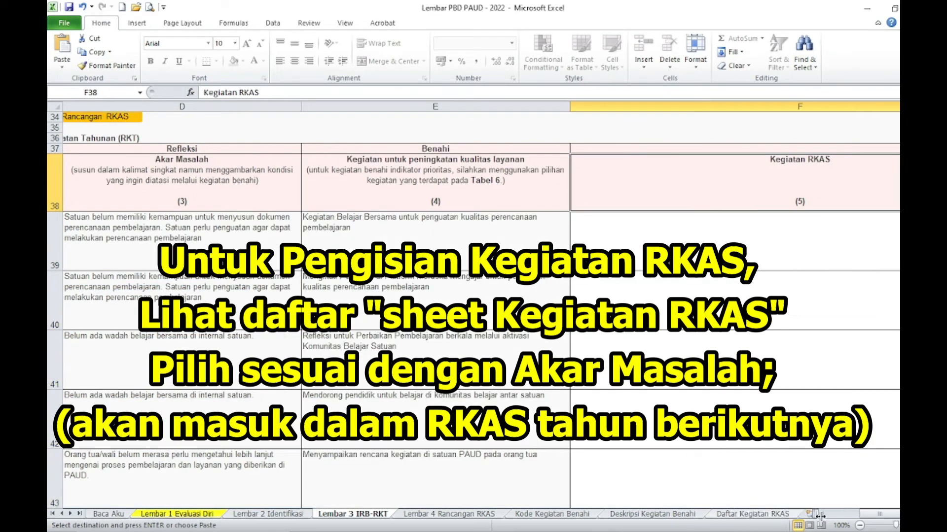
{"action": "left_click", "coordinate": [753, 514]}
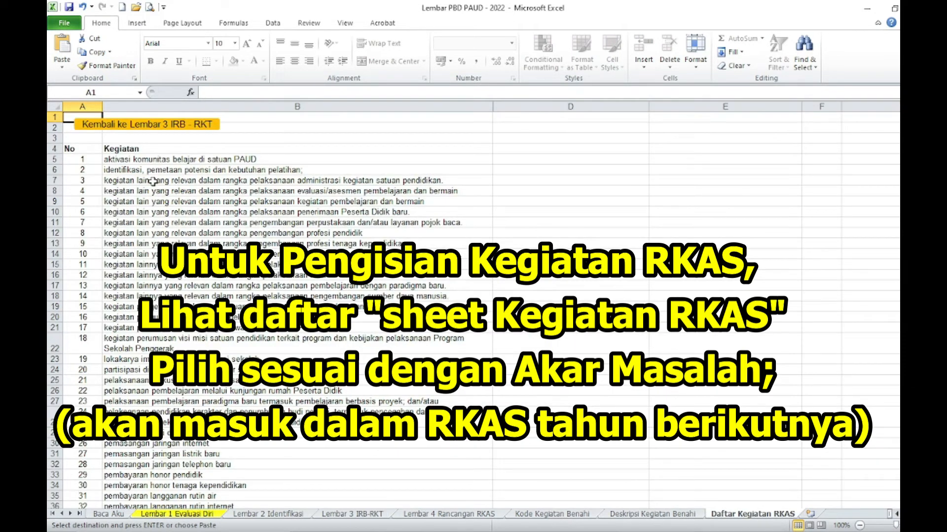
{"action": "left_click_drag", "start_coordinate": [129, 158], "coordinate": [148, 497]}
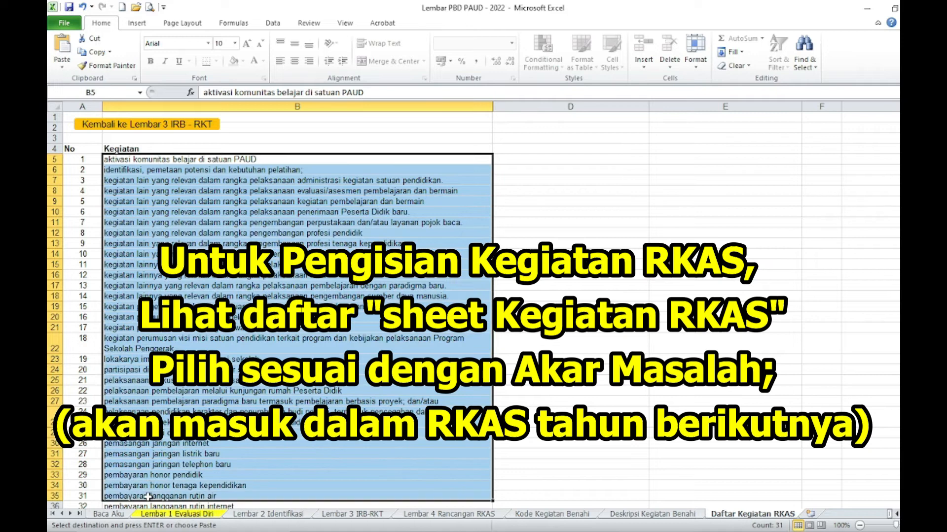
{"action": "scroll", "coordinate": [180, 410], "scroll_direction": "down", "scroll_amount": 11}
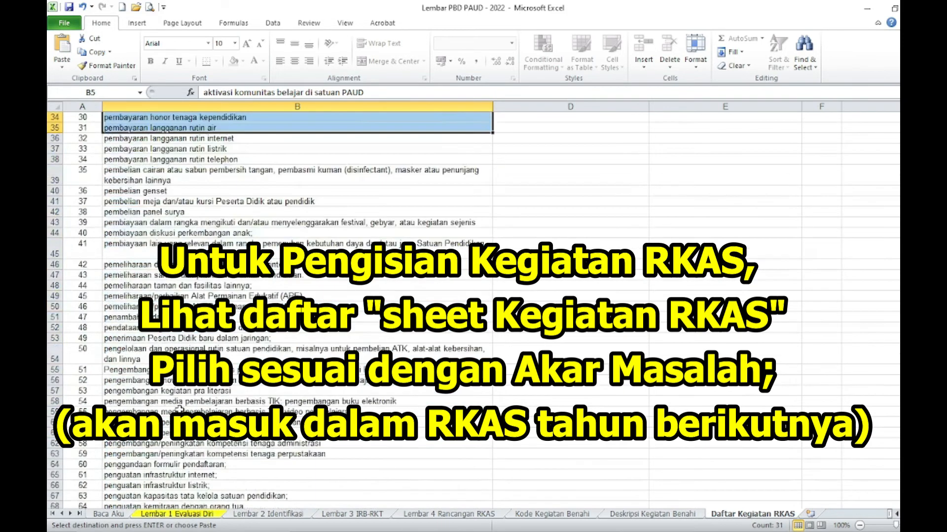
{"action": "scroll", "coordinate": [180, 410], "scroll_direction": "down", "scroll_amount": 17}
{"action": "scroll", "coordinate": [180, 410], "scroll_direction": "up", "scroll_amount": 5}
{"action": "scroll", "coordinate": [180, 410], "scroll_direction": "up", "scroll_amount": 20}
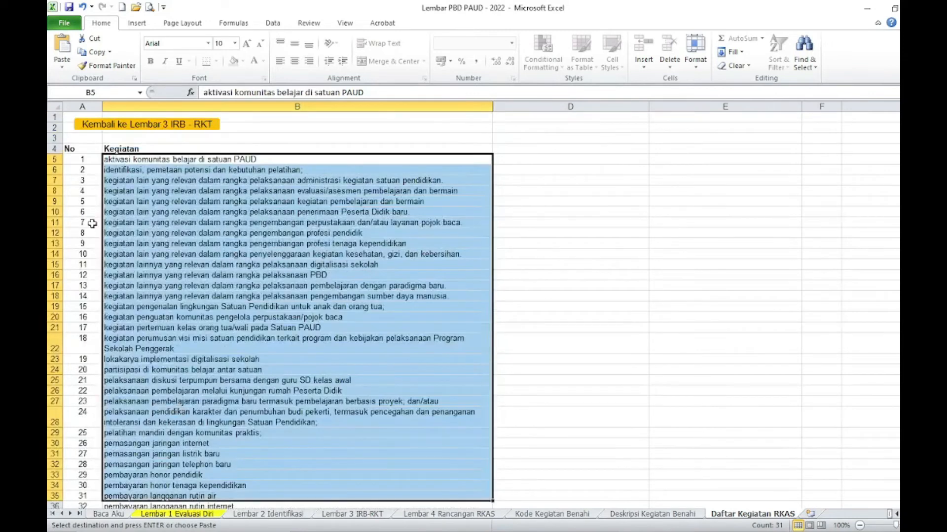
{"action": "left_click", "coordinate": [120, 195]}
- In Lembar 3 IRB-RKT, set the first Kegiatan RKAS, F39, to kegiatan lain yang relevan dalam rangka pengembangan profesi tenaga kependidikan
{"action": "left_click", "coordinate": [368, 515]}
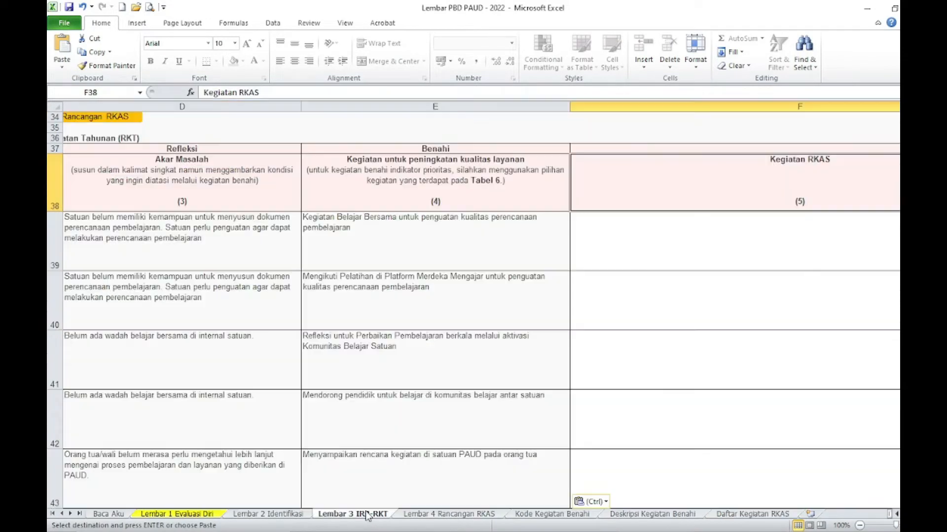
{"action": "left_click", "coordinate": [362, 222]}
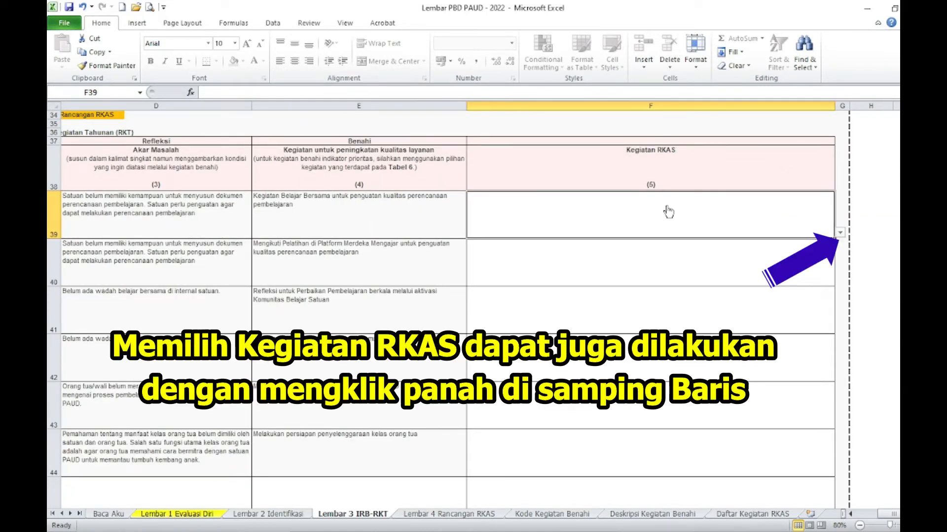
{"action": "left_click", "coordinate": [840, 234]}
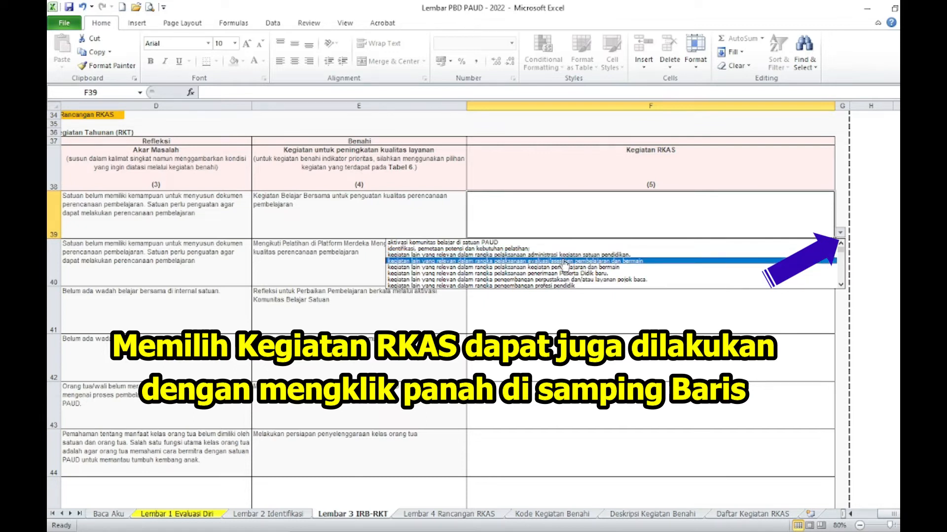
{"action": "left_click", "coordinate": [840, 285]}
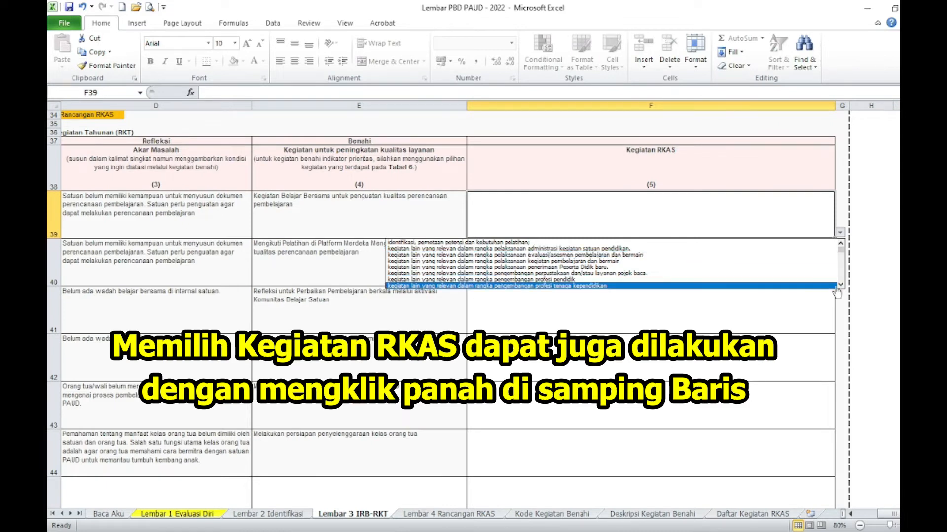
{"action": "left_click", "coordinate": [841, 243]}
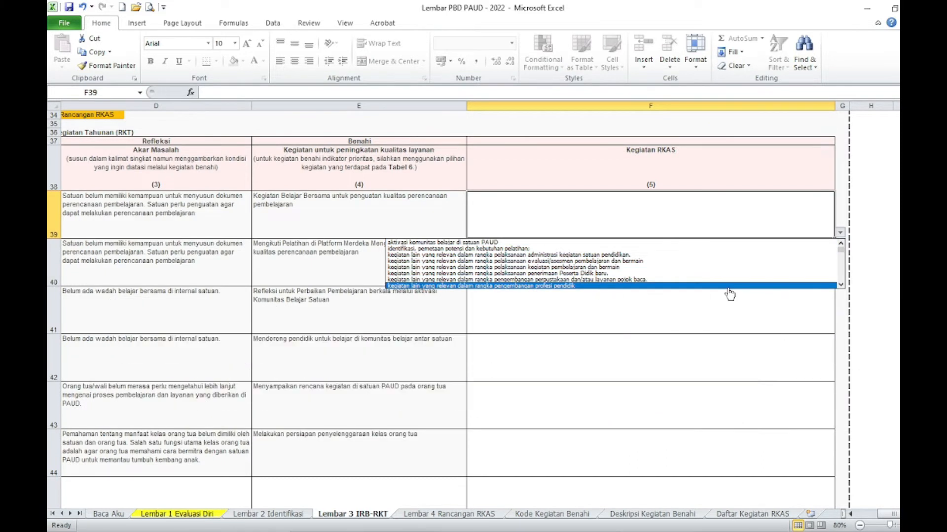
{"action": "left_click", "coordinate": [840, 286]}
{"action": "left_click", "coordinate": [840, 286]}
{"action": "left_click", "coordinate": [840, 286]}
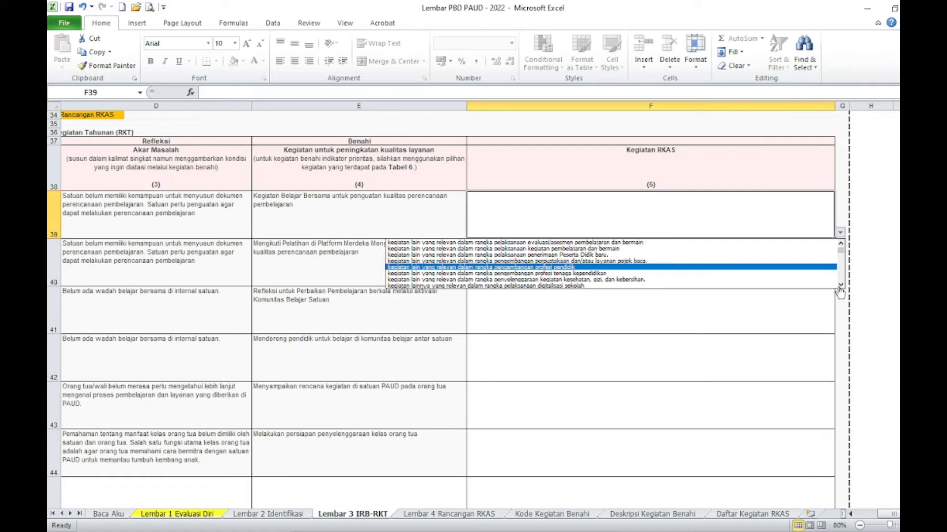
{"action": "left_click", "coordinate": [840, 285]}
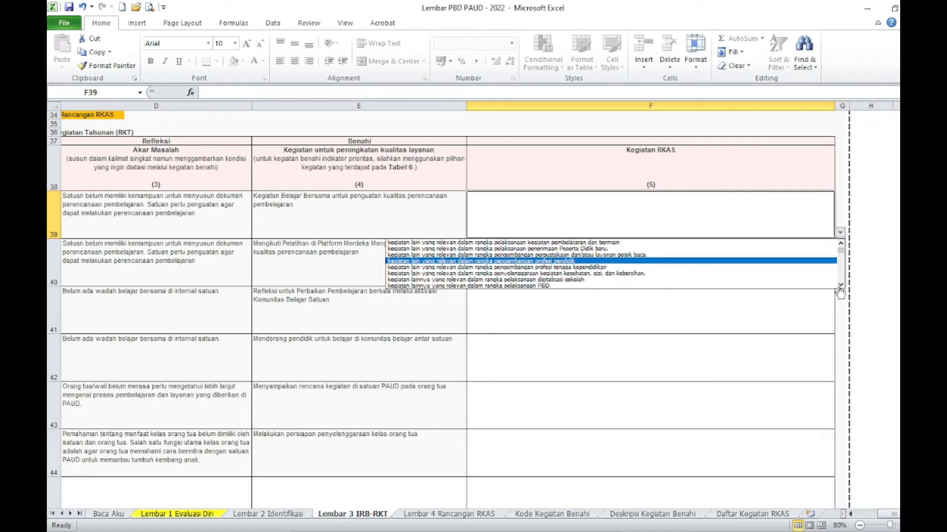
{"action": "left_click", "coordinate": [644, 269]}
- Set the second Kegiatan RKAS, cell F40, to kegiatan lainnya yang relevan dalam rangka pelaksanaan pembelajaran dengan paradigma baru
{"action": "left_click", "coordinate": [640, 271]}
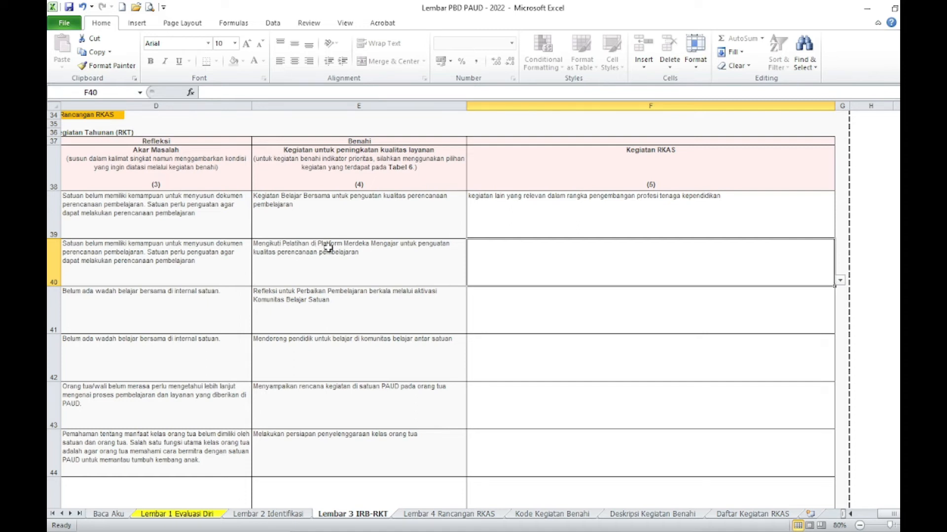
{"action": "left_click", "coordinate": [840, 280]}
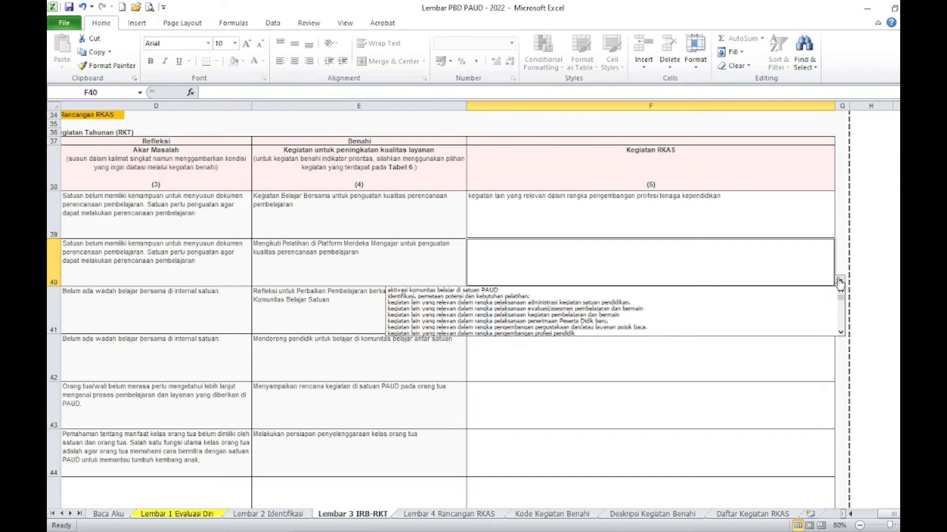
{"action": "left_click", "coordinate": [841, 333]}
{"action": "left_click", "coordinate": [841, 332]}
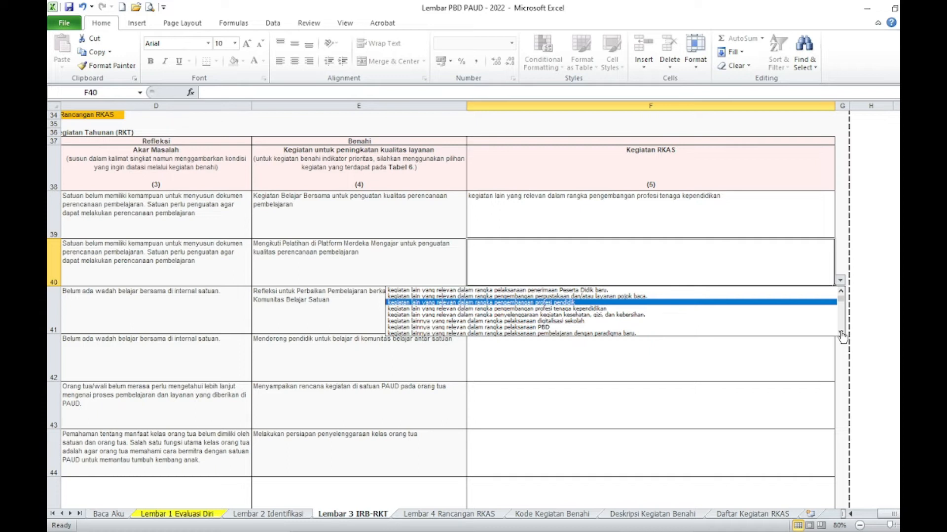
{"action": "left_click", "coordinate": [840, 332]}
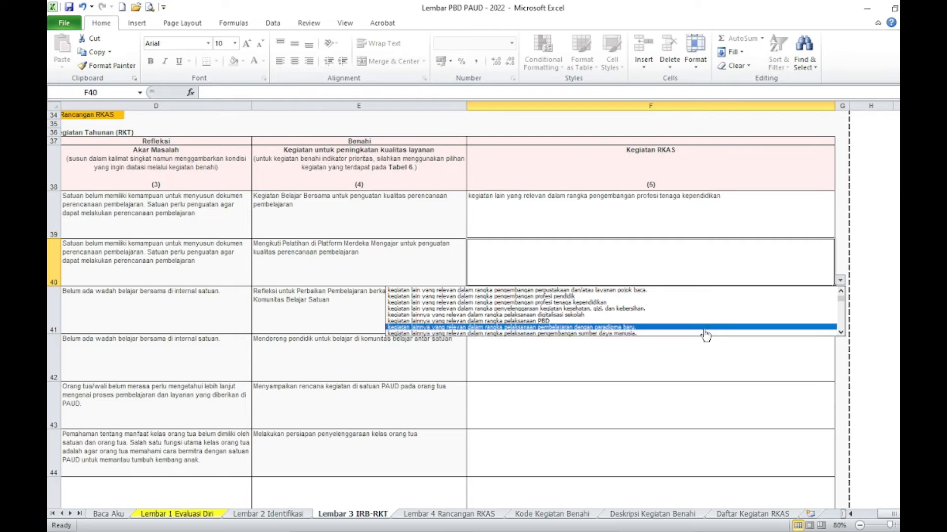
{"action": "left_click", "coordinate": [704, 328]}
- Set the third Kegiatan RKAS, cell F41, to pelatihan mandiri dengan komunitas praktis
{"action": "left_click", "coordinate": [703, 328]}
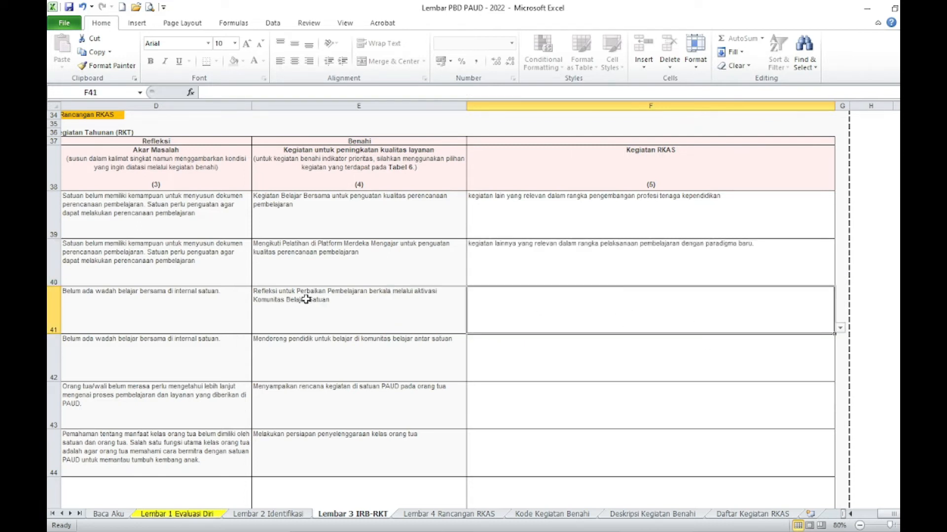
{"action": "left_click", "coordinate": [839, 328]}
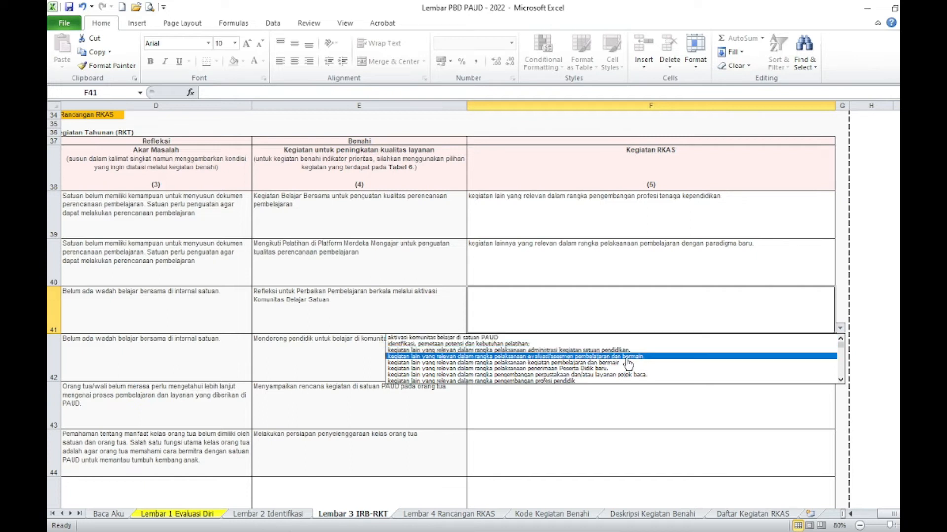
{"action": "left_click", "coordinate": [841, 381]}
{"action": "left_click", "coordinate": [842, 381]}
{"action": "left_click", "coordinate": [841, 381]}
{"action": "left_click", "coordinate": [841, 382]}
{"action": "left_click", "coordinate": [841, 381]}
{"action": "left_click", "coordinate": [841, 381]}
{"action": "left_click", "coordinate": [841, 382]}
{"action": "left_click", "coordinate": [841, 381]}
{"action": "left_click", "coordinate": [841, 380]}
{"action": "left_click", "coordinate": [840, 381]}
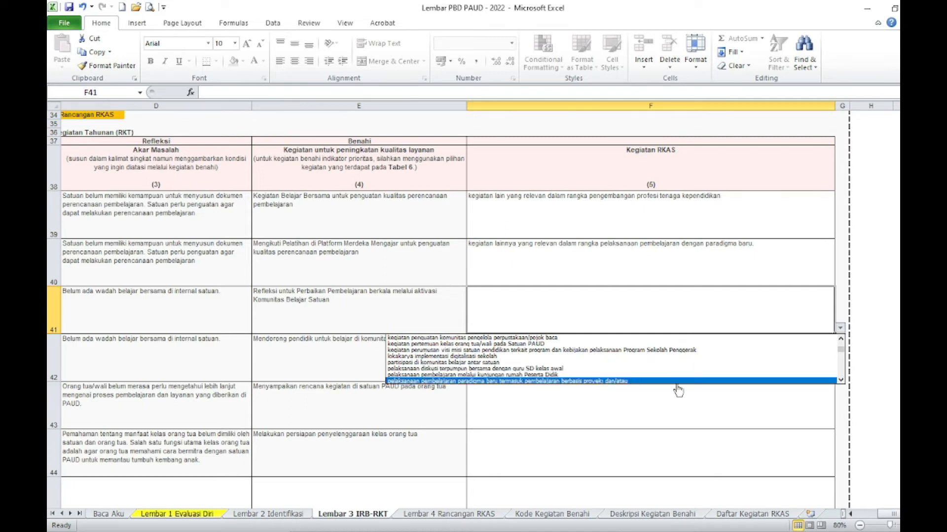
{"action": "left_click", "coordinate": [840, 380]}
{"action": "left_click", "coordinate": [841, 380]}
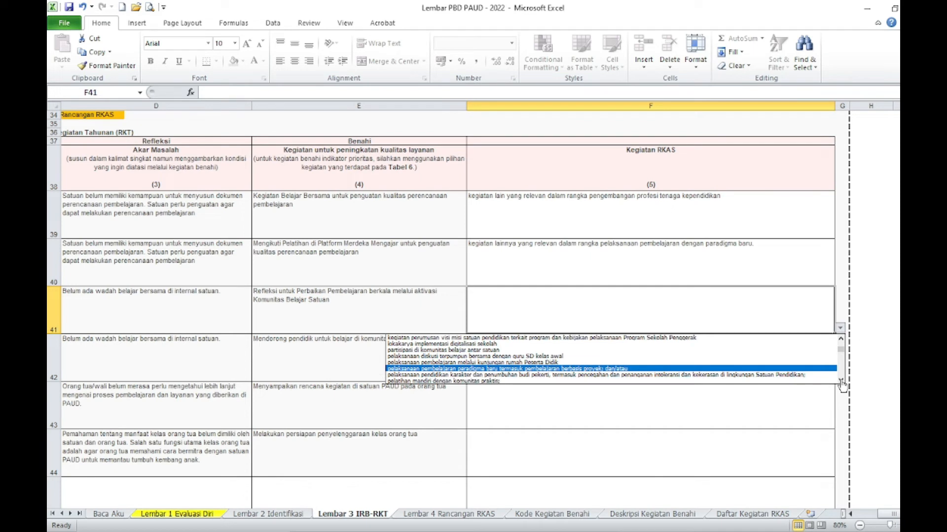
{"action": "left_click", "coordinate": [841, 380]}
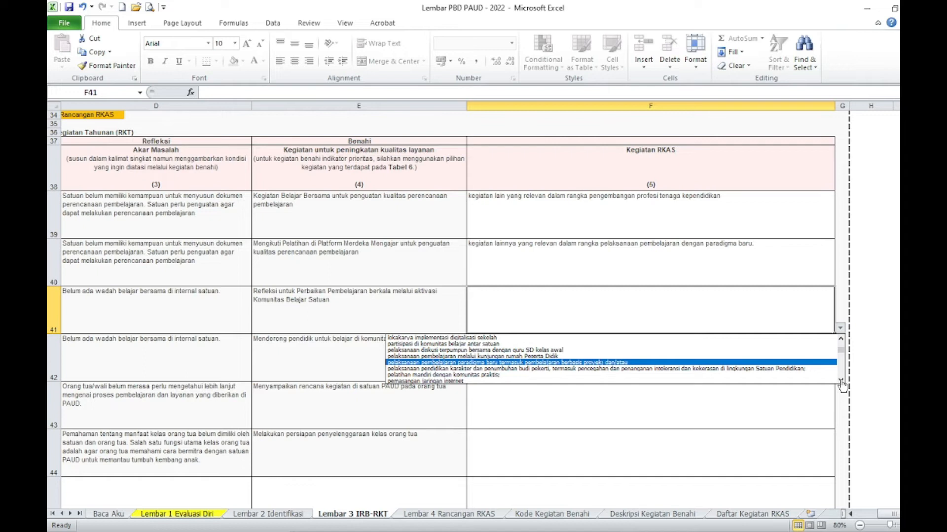
{"action": "left_click", "coordinate": [539, 376]}
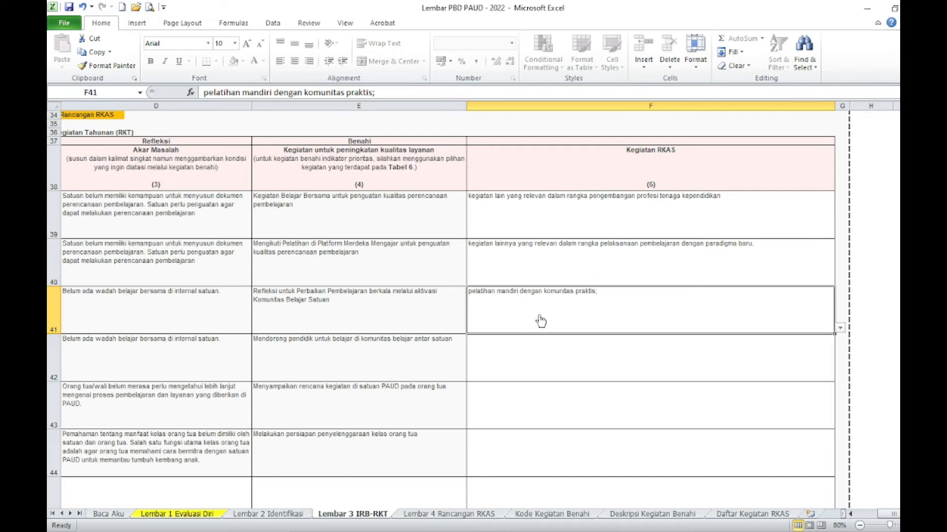
- Open the Kegiatan RKAS choices for the fourth row of Tabel 7, cell F42, and browse the list
{"action": "left_click", "coordinate": [526, 355]}
{"action": "left_click", "coordinate": [839, 376]}
{"action": "left_click", "coordinate": [841, 428]}
{"action": "left_click", "coordinate": [840, 429]}
{"action": "left_click", "coordinate": [841, 429]}
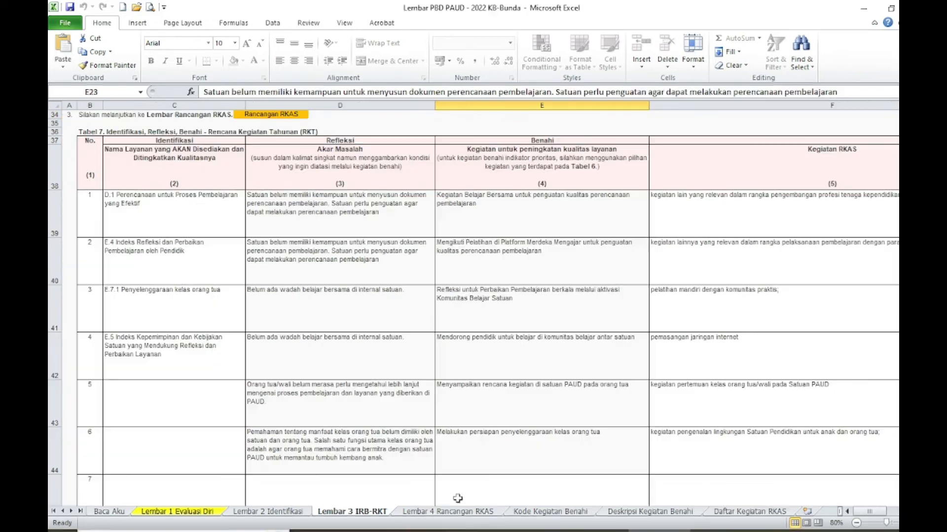
- In Lembar 4 Rancangan RKAS, examine the first row's Kegiatan RKAS link and Deskripsi Kegiatan in Tabel 8
{"action": "left_click", "coordinate": [449, 514]}
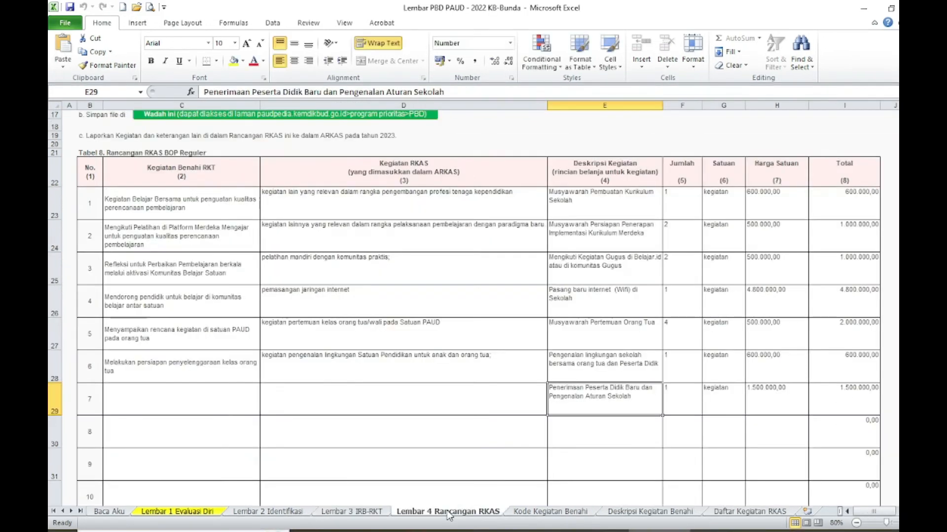
{"action": "left_click", "coordinate": [393, 202]}
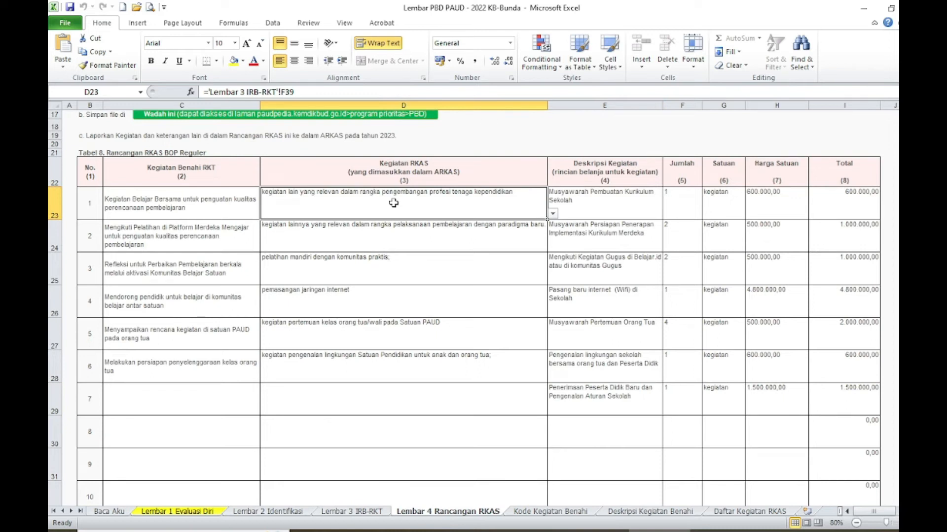
{"action": "left_click", "coordinate": [590, 200]}
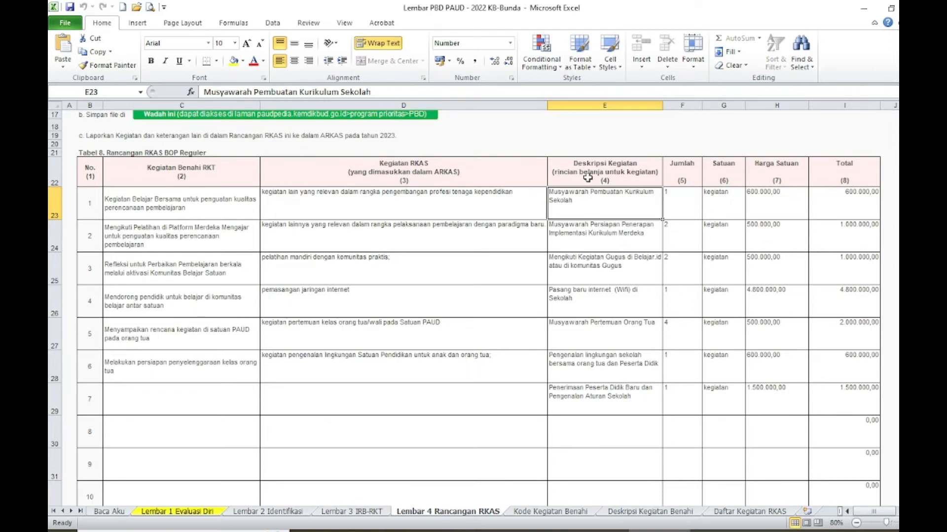
- Examine the activity codes for each Benahi in the Kode Kegiatan Benahi sheet at 120% zoom
{"action": "left_click", "coordinate": [572, 512]}
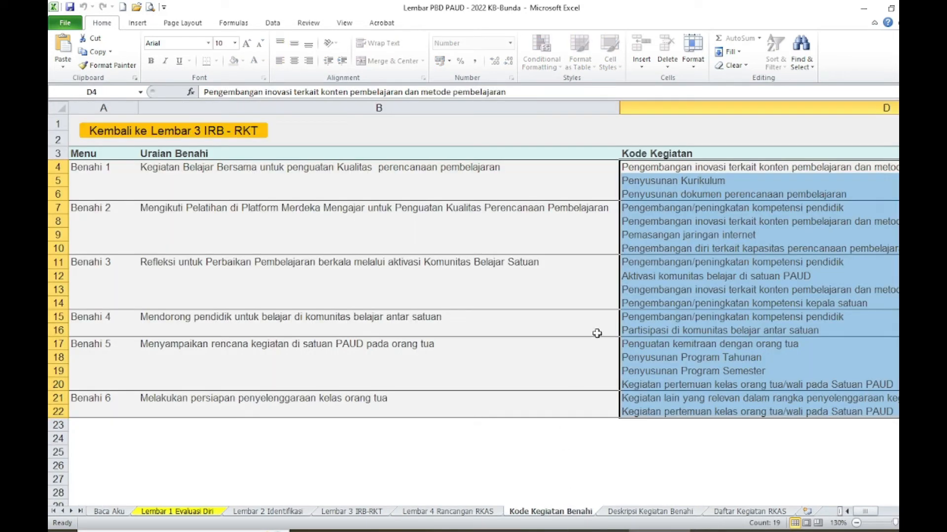
{"action": "left_click", "coordinate": [856, 524]}
{"action": "left_click", "coordinate": [847, 511]}
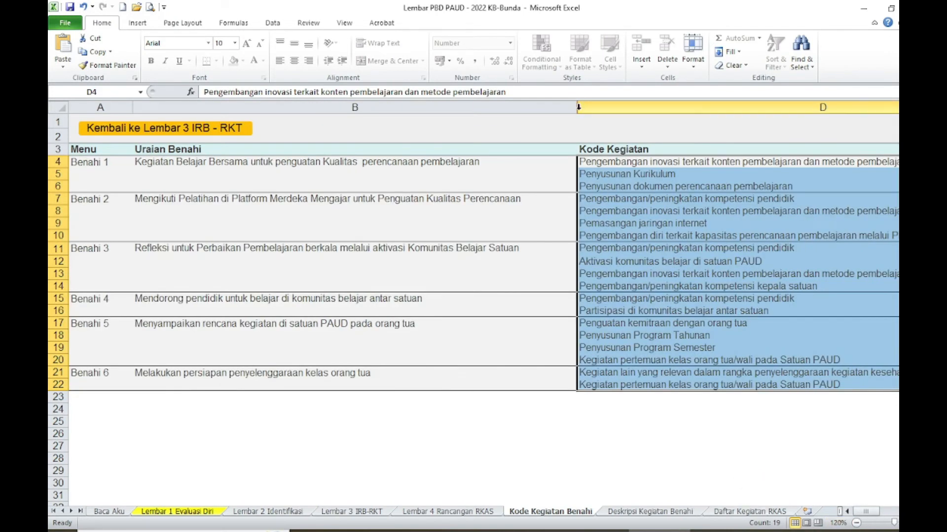
- Set the Kode Kegiatan Benahi sheet zoom to 100% and select the Kode Kegiatan entries for all six Benahi
{"action": "left_click", "coordinate": [853, 524]}
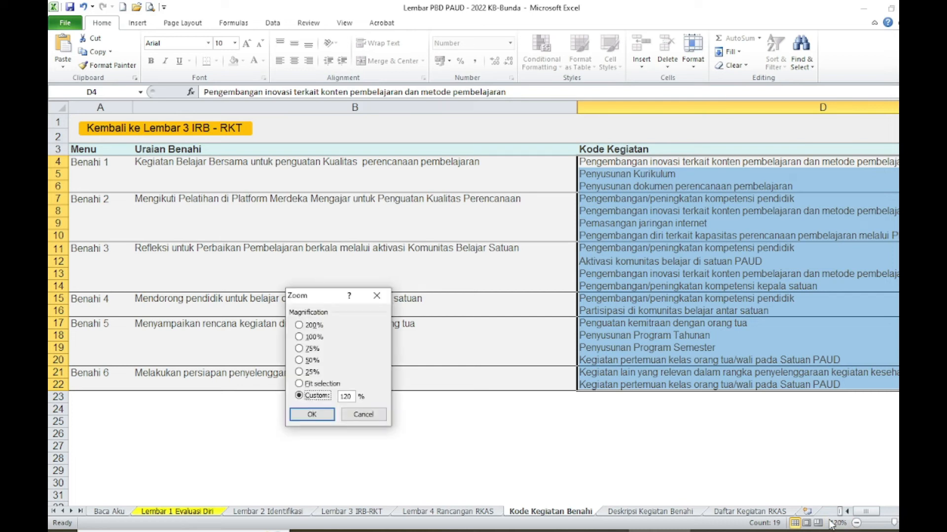
{"action": "left_click", "coordinate": [302, 338]}
{"action": "left_click", "coordinate": [322, 413]}
{"action": "left_click", "coordinate": [524, 414]}
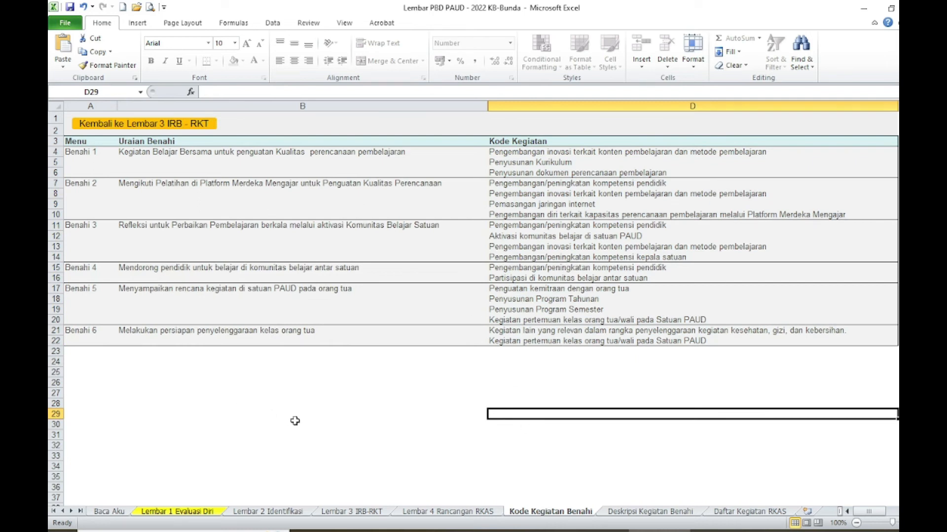
{"action": "left_click_drag", "start_coordinate": [525, 340], "coordinate": [515, 151]}
- Review Tabel 7 in Lembar 3 IRB-RKT and the indicator choices for cell D18 of Tabel 4 in Lembar 2 Identifikasi
{"action": "left_click", "coordinate": [378, 515]}
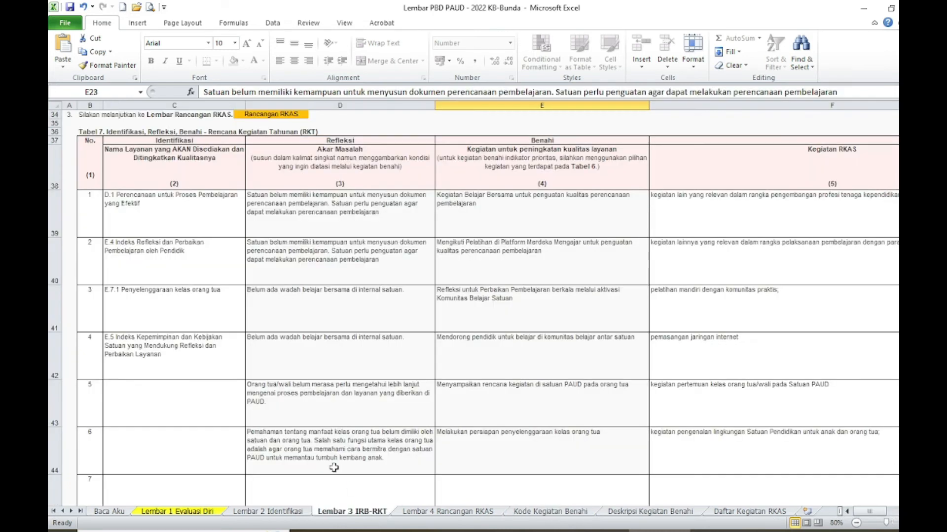
{"action": "left_click", "coordinate": [295, 515]}
{"action": "left_click", "coordinate": [375, 195]}
{"action": "key", "text": "alt+Down"}
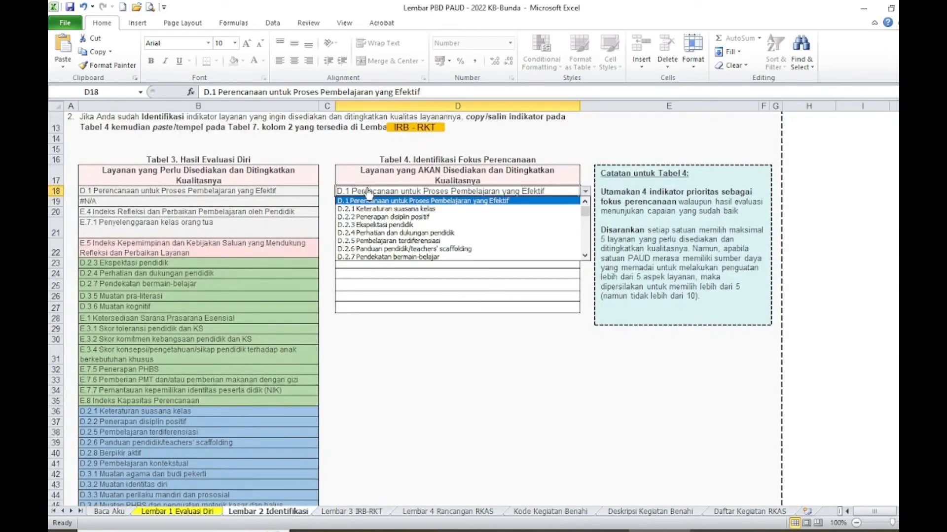
{"action": "key", "text": "Escape"}
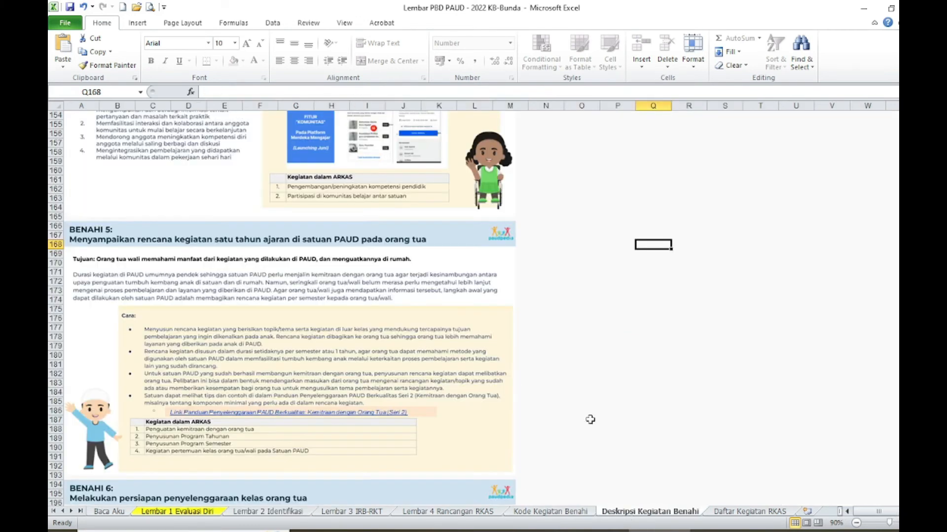
- Examine the Deskripsi Kegiatan Benahi sheet, including its introduction and the Contoh Identifikasi, Refleksi dan Benahi di PAUD table
{"action": "left_click", "coordinate": [630, 514]}
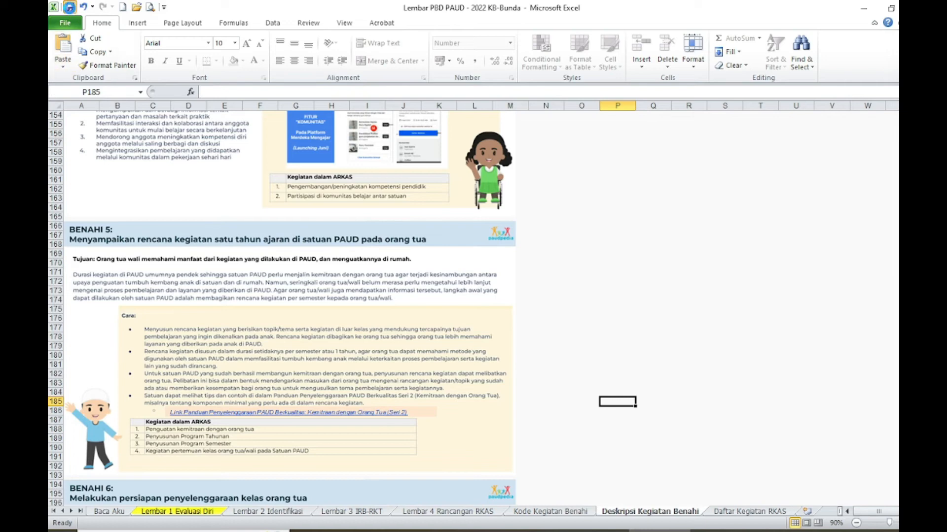
{"action": "left_click", "coordinate": [630, 250]}
{"action": "scroll", "coordinate": [583, 252], "scroll_direction": "up", "scroll_amount": 20}
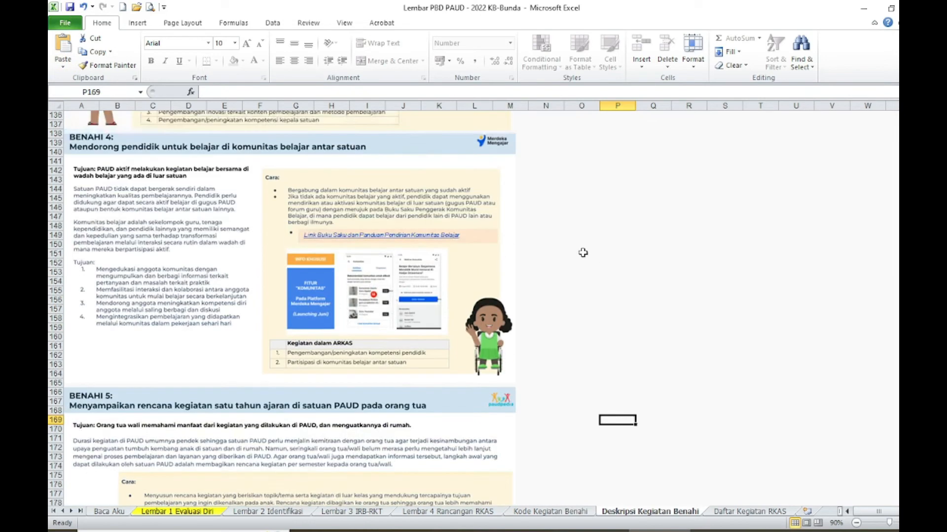
{"action": "scroll", "coordinate": [583, 252], "scroll_direction": "up", "scroll_amount": 20}
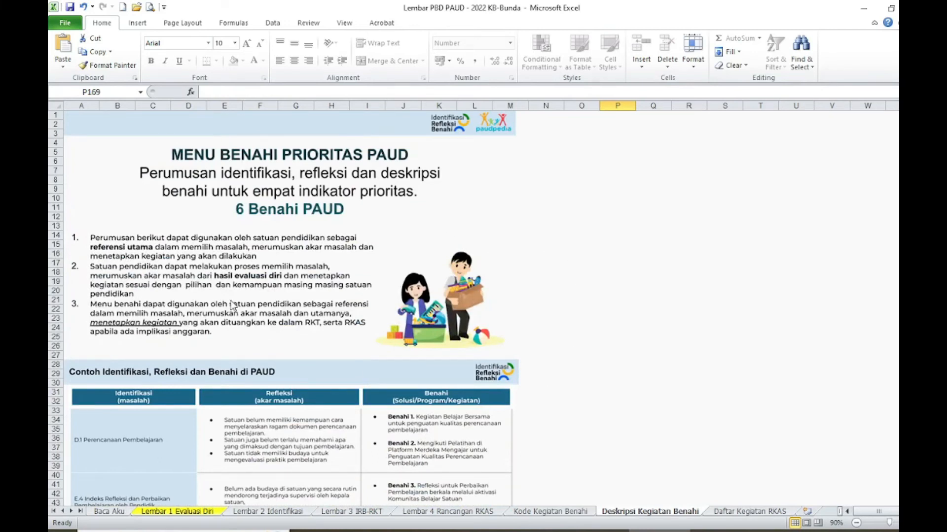
{"action": "scroll", "coordinate": [543, 310], "scroll_direction": "down", "scroll_amount": 9}
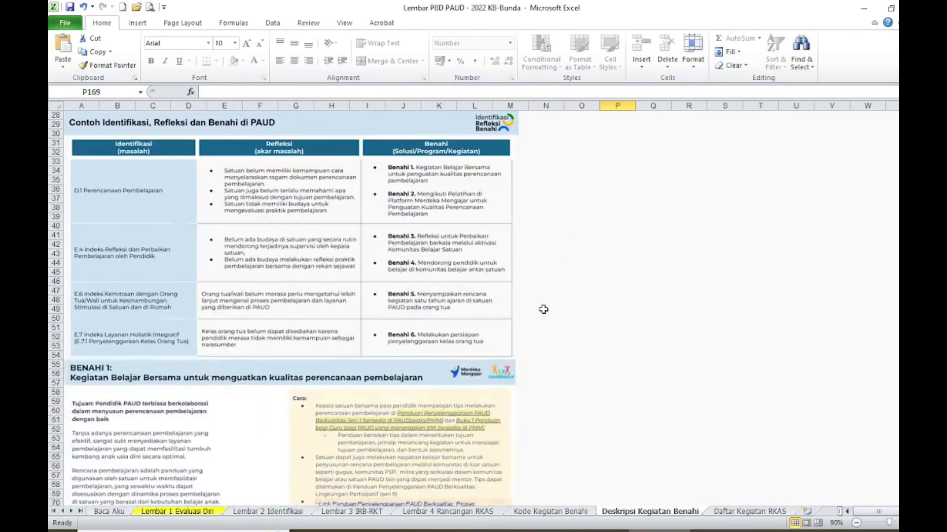
- Read through the complete list of activities in the Daftar Kegiatan RKAS sheet, down to its last entry
{"action": "left_click", "coordinate": [738, 511]}
{"action": "left_click_drag", "start_coordinate": [153, 180], "coordinate": [162, 432]}
{"action": "scroll", "coordinate": [161, 427], "scroll_direction": "down", "scroll_amount": 4}
{"action": "scroll", "coordinate": [161, 427], "scroll_direction": "down", "scroll_amount": 9}
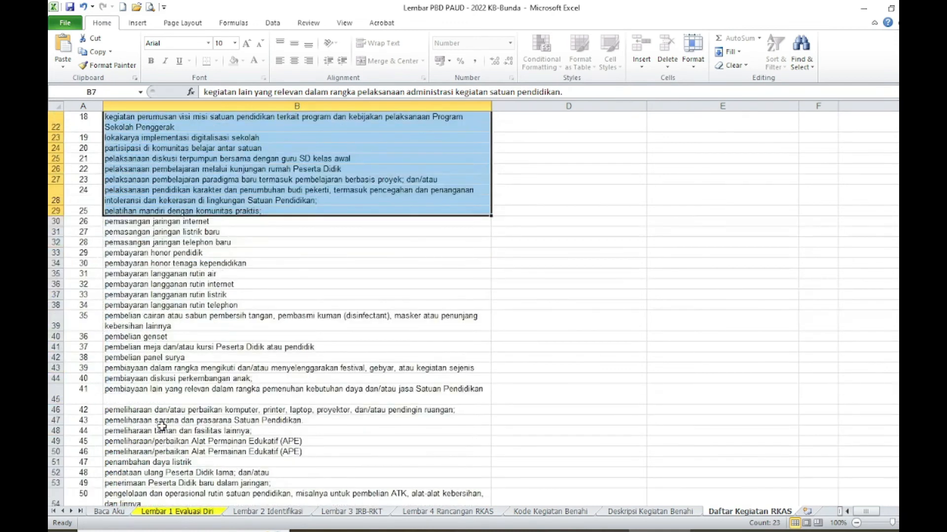
{"action": "scroll", "coordinate": [162, 427], "scroll_direction": "down", "scroll_amount": 2}
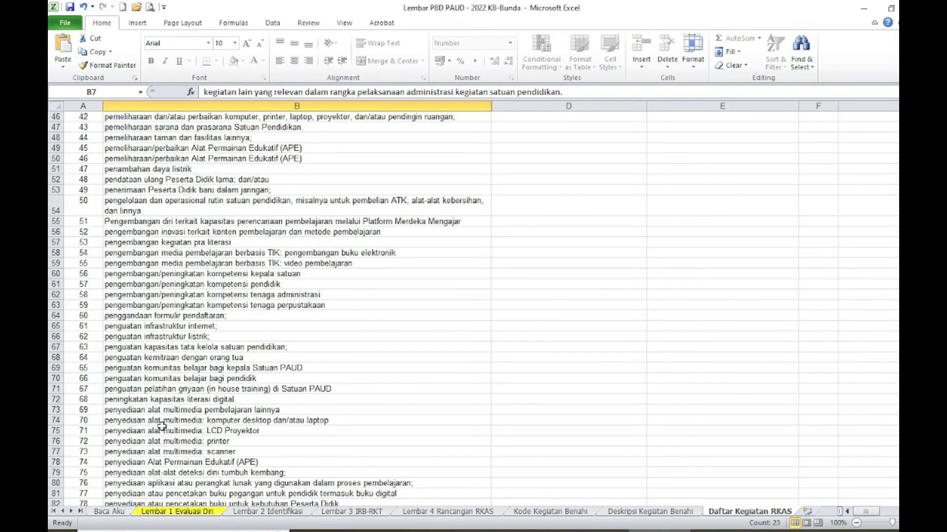
{"action": "scroll", "coordinate": [161, 423], "scroll_direction": "down", "scroll_amount": 2}
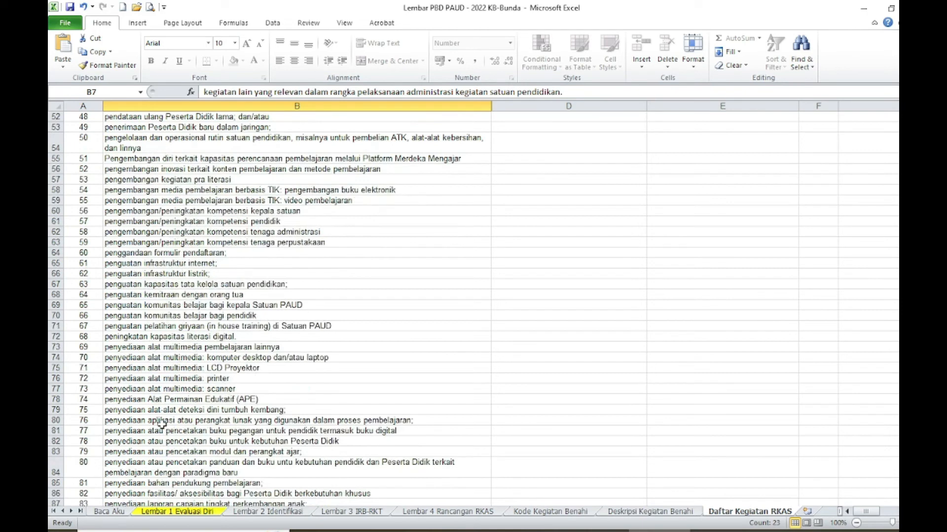
{"action": "scroll", "coordinate": [162, 423], "scroll_direction": "down", "scroll_amount": 2}
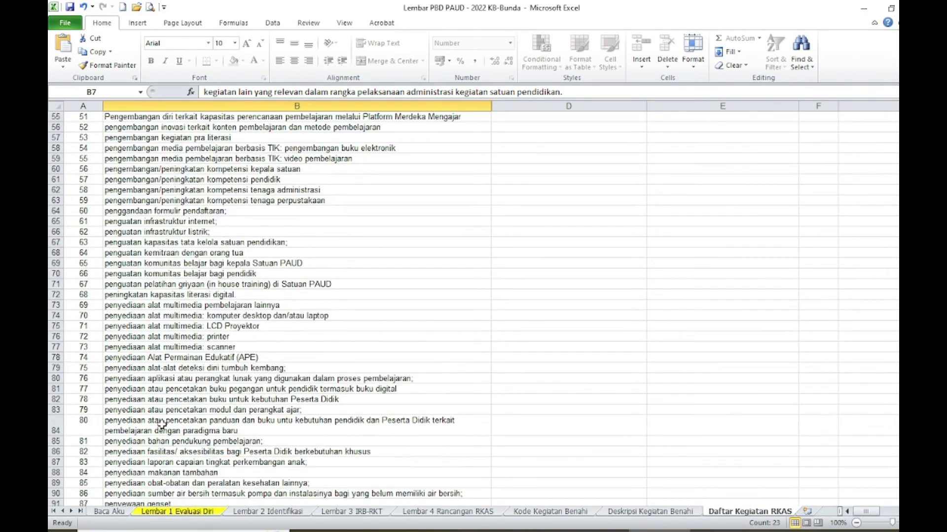
{"action": "scroll", "coordinate": [162, 423], "scroll_direction": "down", "scroll_amount": 2}
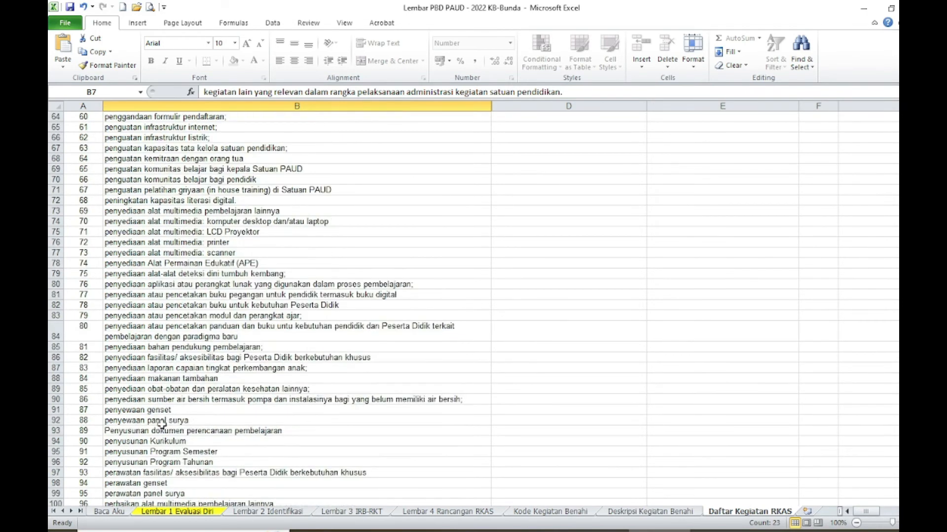
{"action": "scroll", "coordinate": [162, 423], "scroll_direction": "down", "scroll_amount": 7}
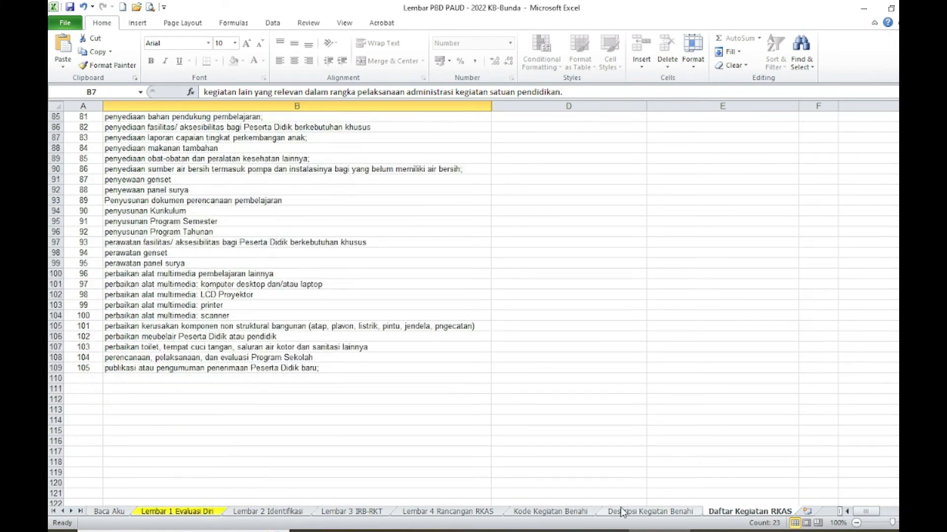
- In Lembar 4 Rancangan RKAS, set the fourth Deskripsi Kegiatan, cell E26, to "Pasang baru internet (Wifi) di Sekolah dan Pulsa Data di WA Grup"
{"action": "left_click", "coordinate": [455, 512]}
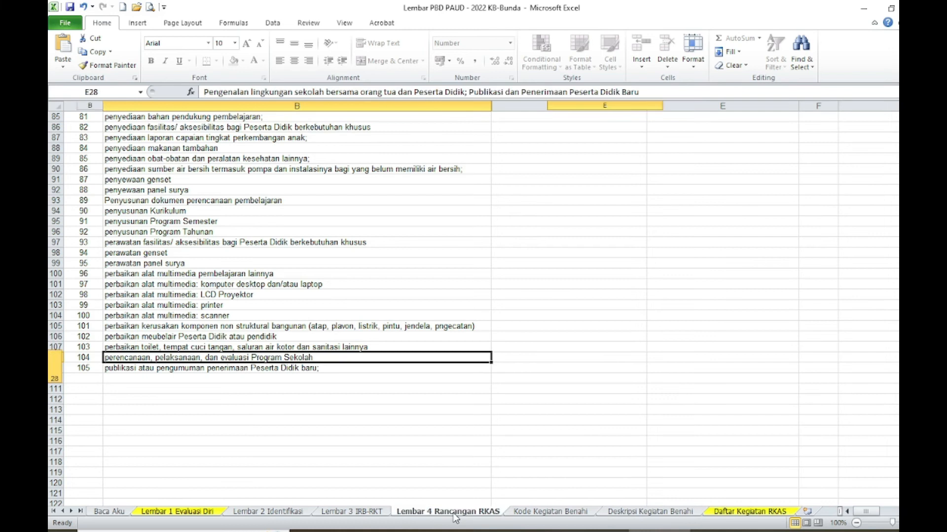
{"action": "type", "text": "Data"}
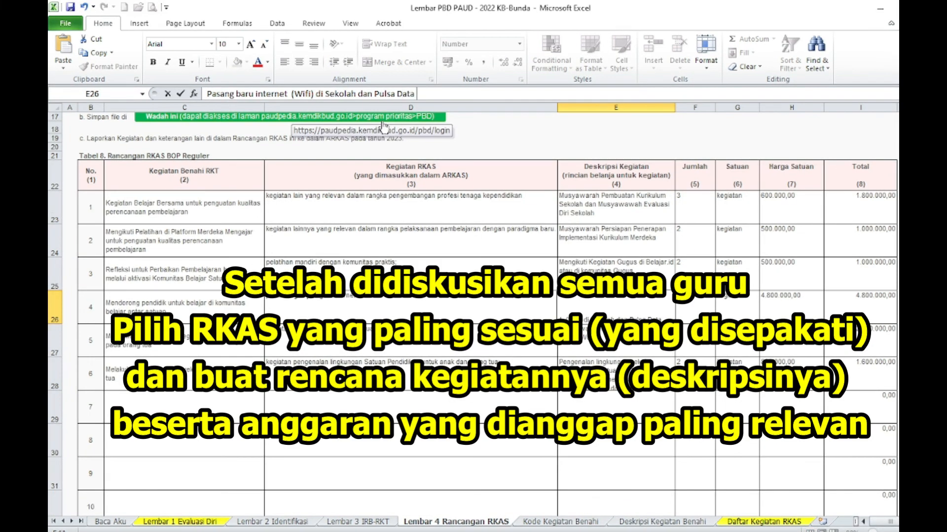
{"action": "type", "text": " di WA Grup"}
{"action": "key", "text": "Return"}
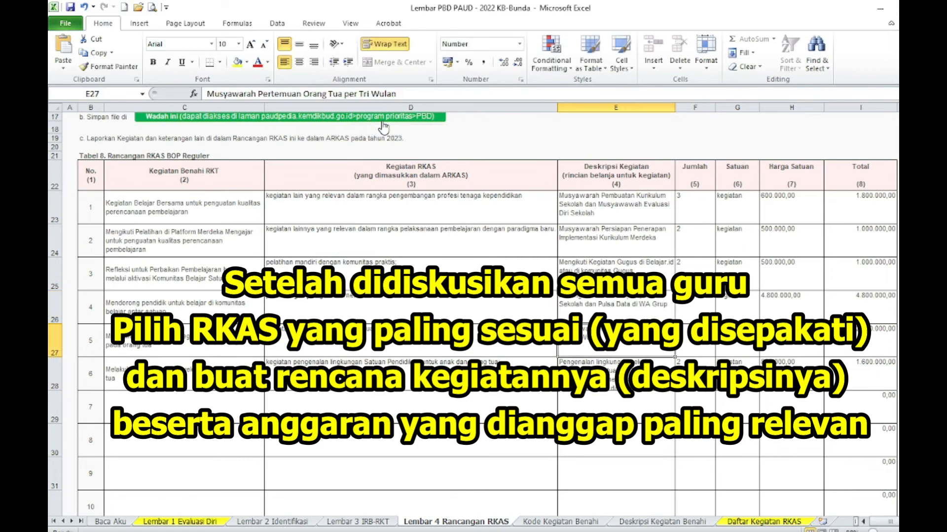
- Set the Jumlah of the fourth activity in Tabel 8, cell F26, to 2
{"action": "left_click", "coordinate": [696, 310]}
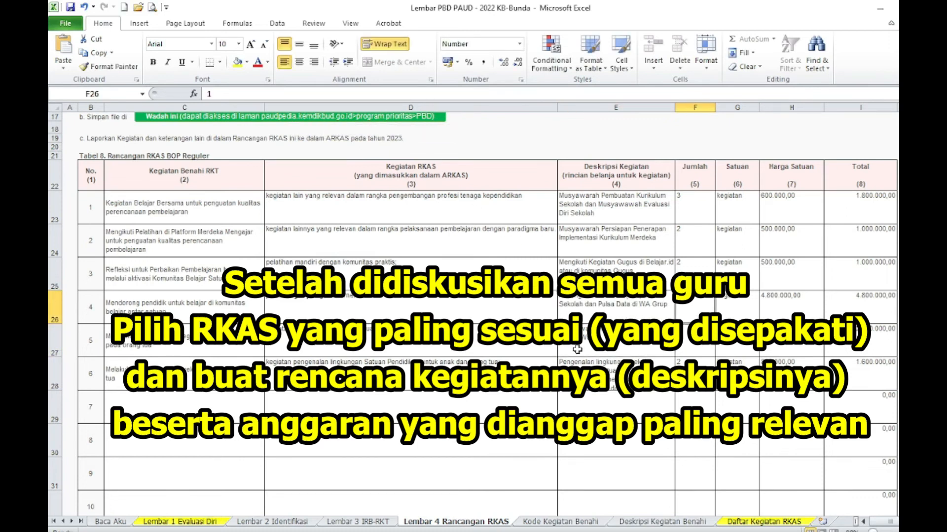
{"action": "left_click", "coordinate": [786, 307]}
{"action": "left_click", "coordinate": [695, 301]}
{"action": "type", "text": "2"}
{"action": "key", "text": "Return"}
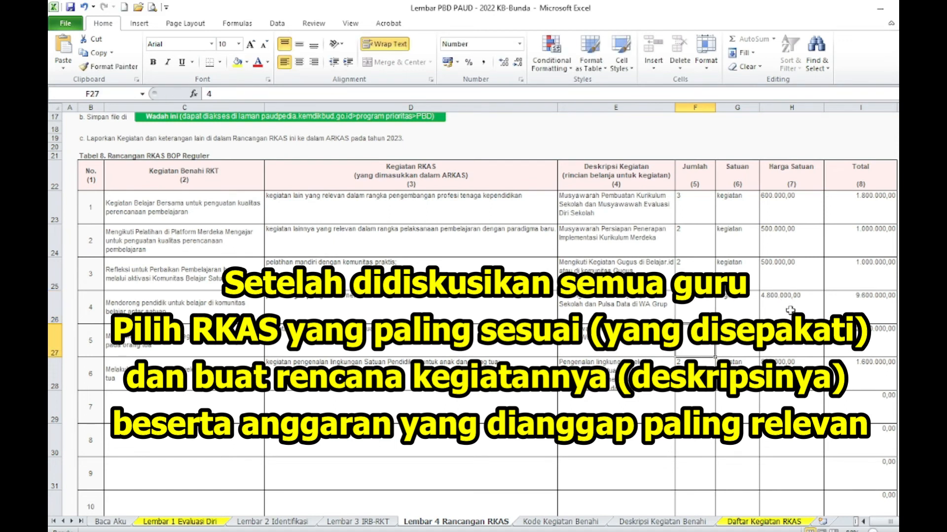
- Change the fourth activity's Harga Satuan formula in cell H26 to =500000*12
{"action": "left_click", "coordinate": [790, 309]}
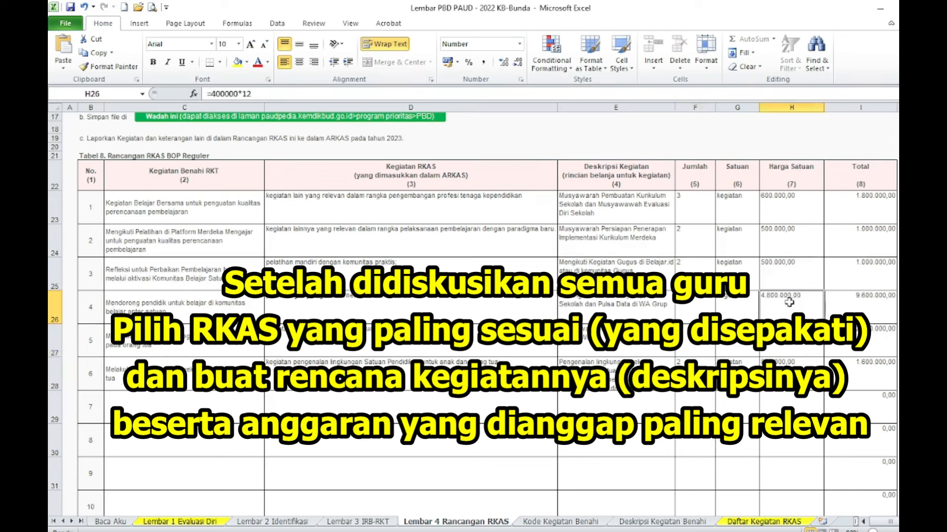
{"action": "left_click", "coordinate": [265, 94]}
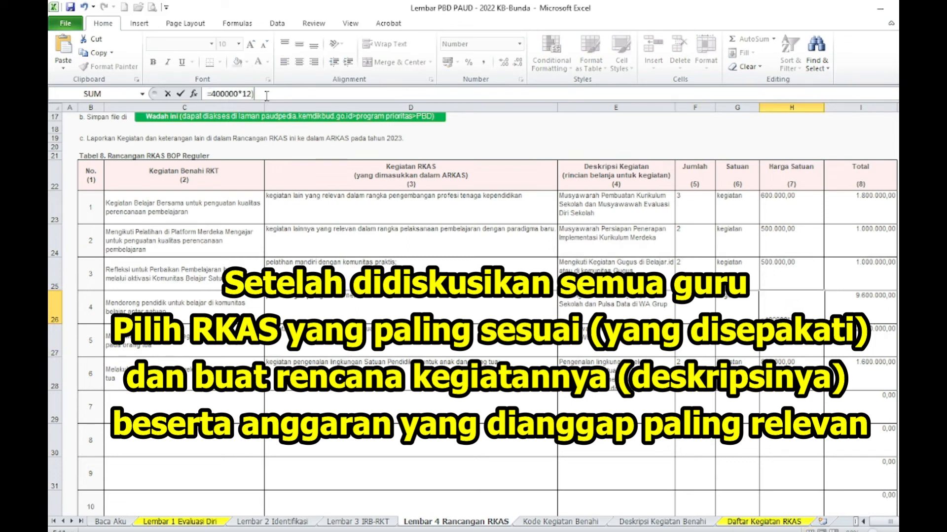
{"action": "type", "text": ")"}
{"action": "key", "text": "BackSpace"}
{"action": "left_click_drag", "start_coordinate": [216, 94], "coordinate": [219, 93]}
{"action": "type", "text": "5"}
{"action": "key", "text": "Return"}
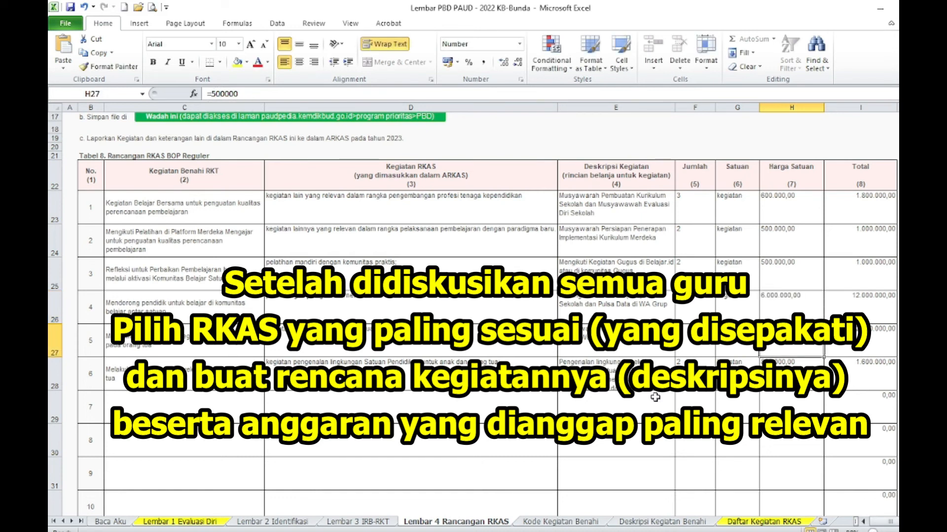
- Change the Harga Satuan formula in cell H26 to =400000*12
{"action": "left_click", "coordinate": [779, 313]}
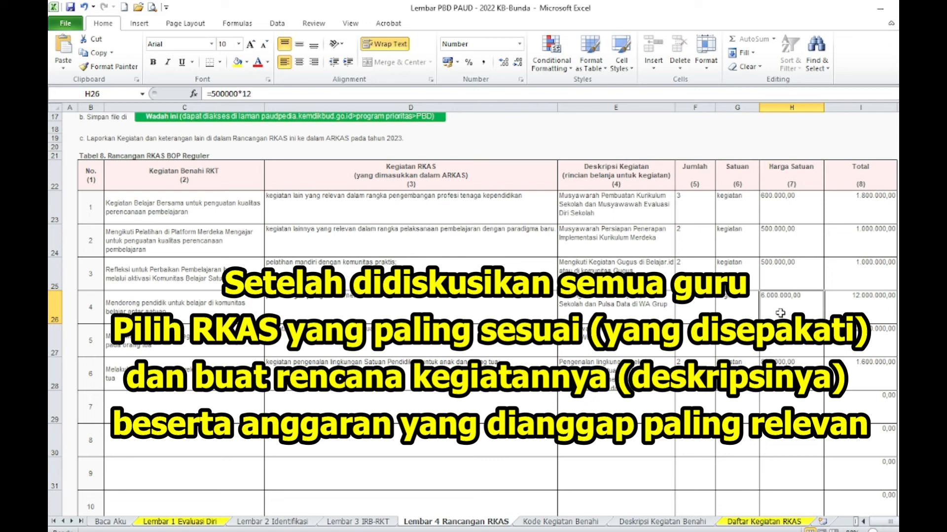
{"action": "left_click", "coordinate": [215, 94]}
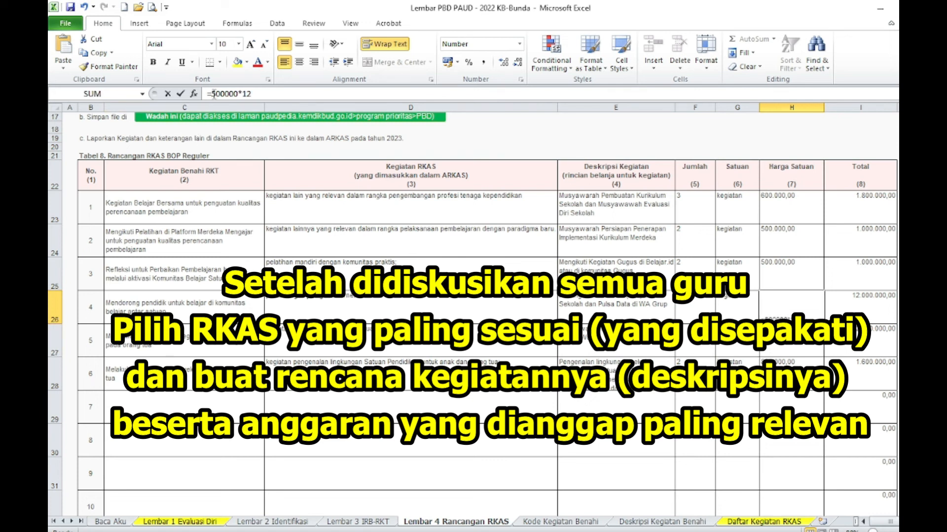
{"action": "key", "text": "BackSpace"}
{"action": "type", "text": "4"}
{"action": "key", "text": "Return"}
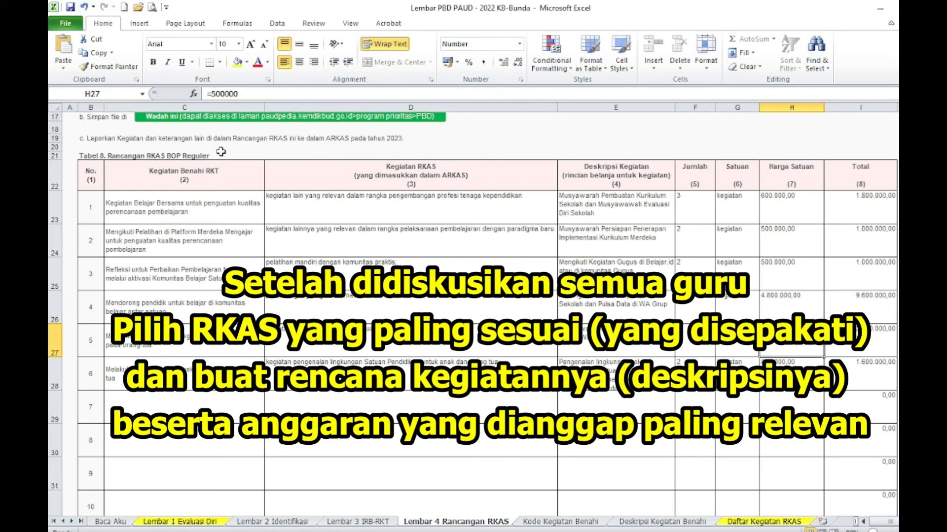
- Change the Harga Satuan formula in cell H26 to =600000*12
{"action": "left_click", "coordinate": [777, 305]}
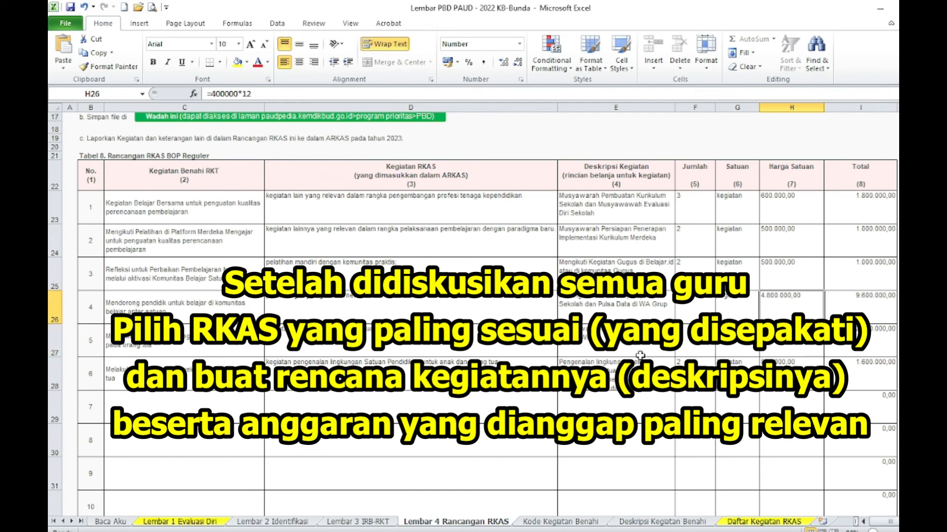
{"action": "scroll", "coordinate": [655, 375], "scroll_direction": "down", "scroll_amount": 6}
{"action": "scroll", "coordinate": [655, 375], "scroll_direction": "up", "scroll_amount": 5}
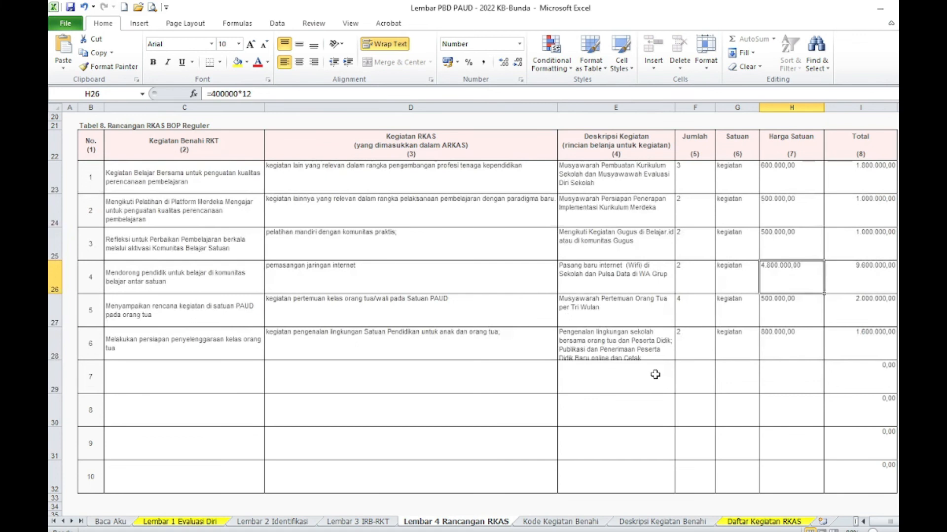
{"action": "left_click", "coordinate": [215, 94]}
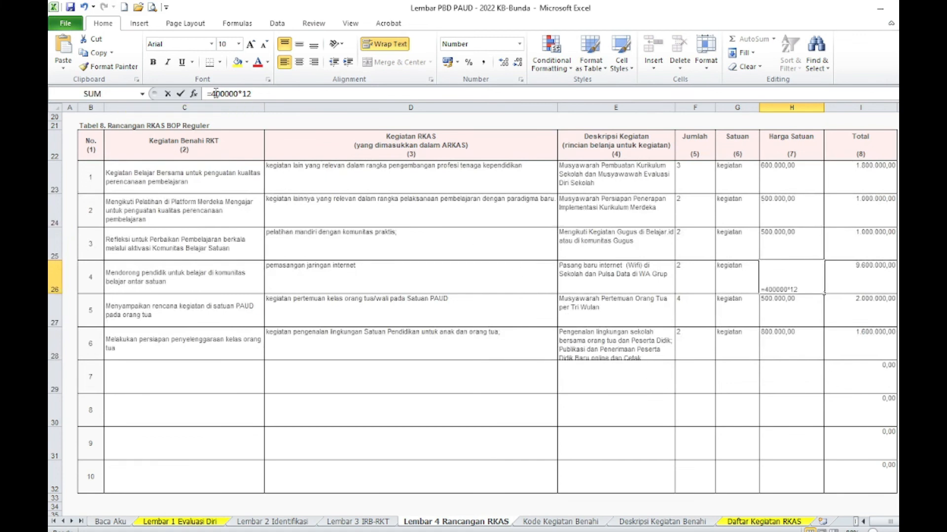
{"action": "key", "text": "Delete"}
{"action": "type", "text": "6"}
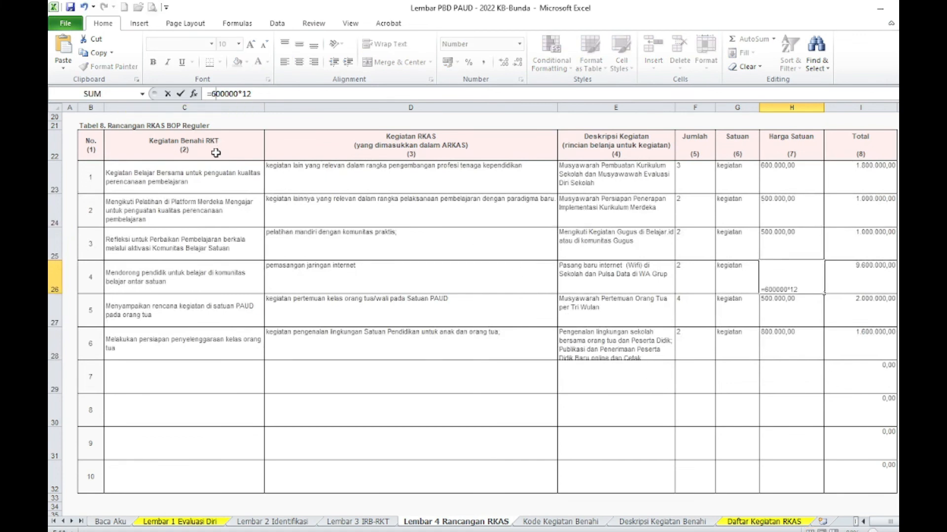
{"action": "key", "text": "Return"}
- Lower the fourth activity's Harga Satuan in cell H26 with the formula =500000*12
{"action": "left_click", "coordinate": [774, 272]}
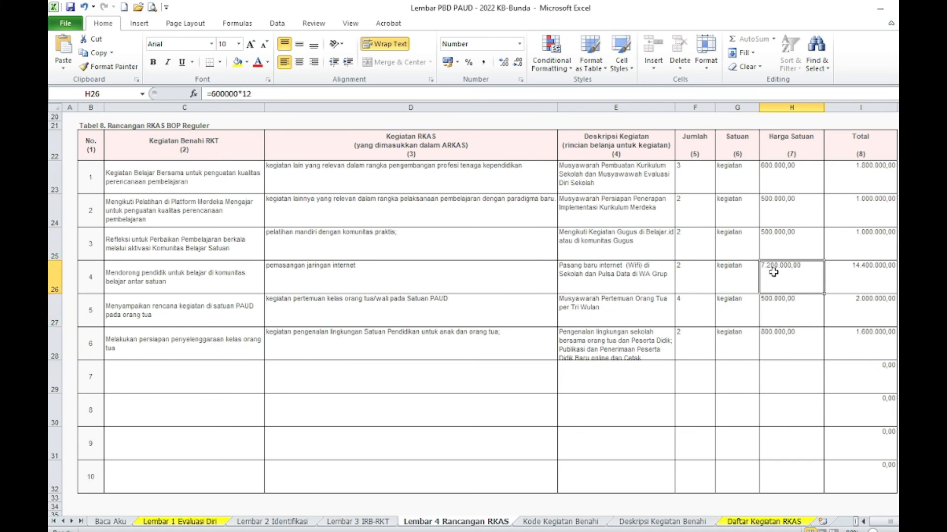
{"action": "left_click", "coordinate": [225, 94]}
{"action": "left_click", "coordinate": [211, 94]}
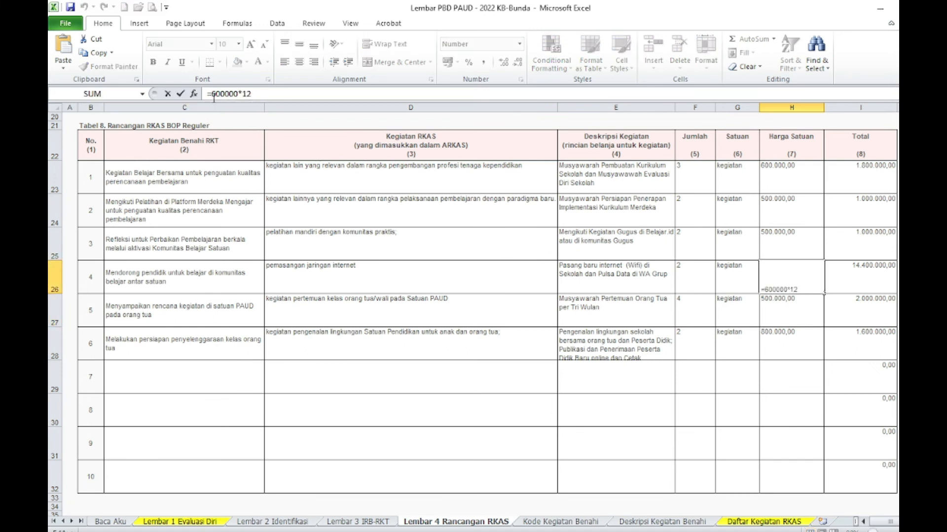
{"action": "key", "text": "Return"}
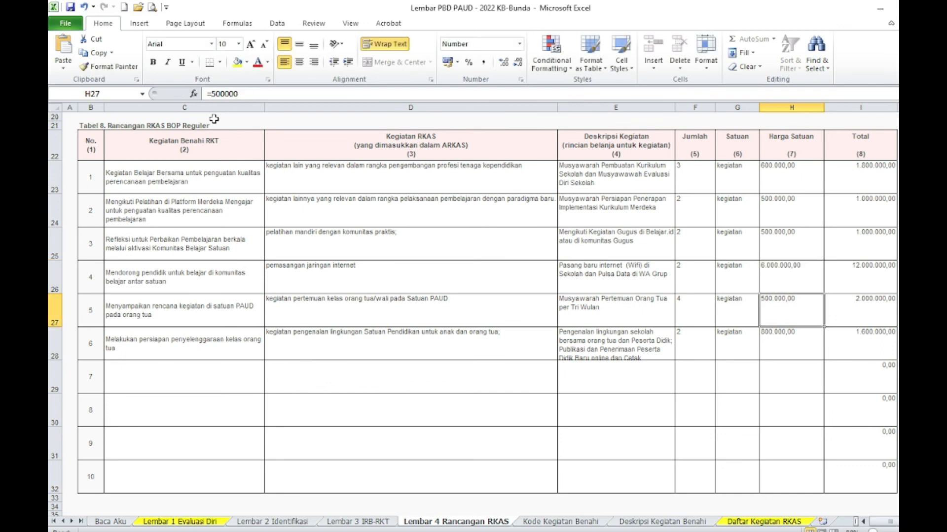
{"action": "left_click", "coordinate": [787, 279]}
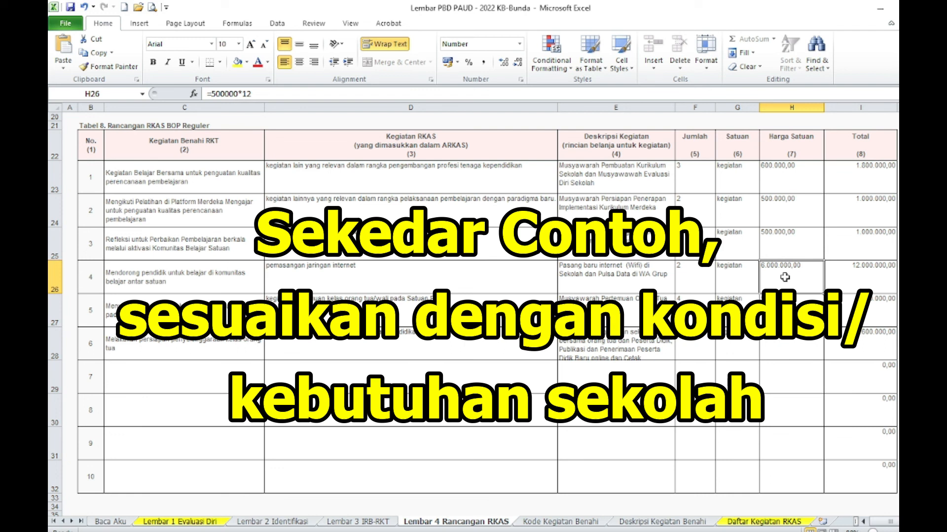
- Set the fourth activity's Satuan, cell G26, to the orang/bulan unit
{"action": "left_click", "coordinate": [747, 278]}
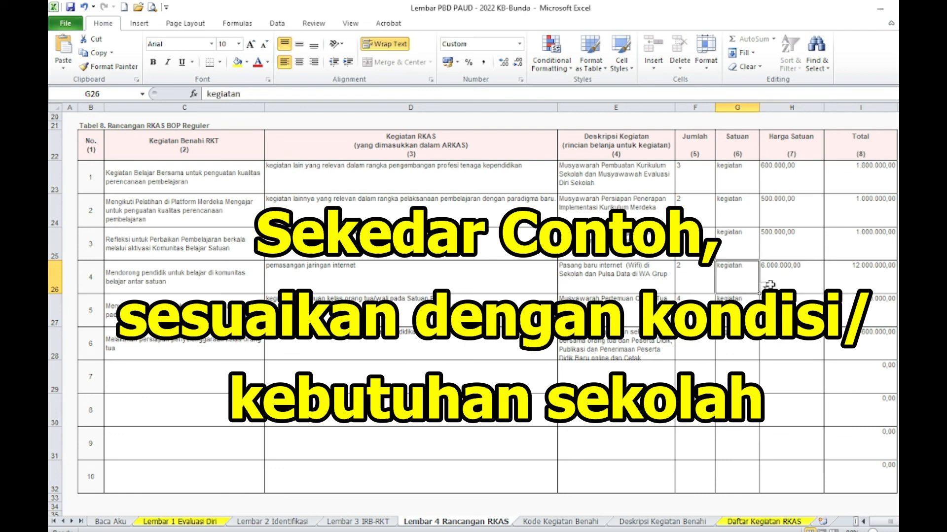
{"action": "left_click", "coordinate": [765, 287]}
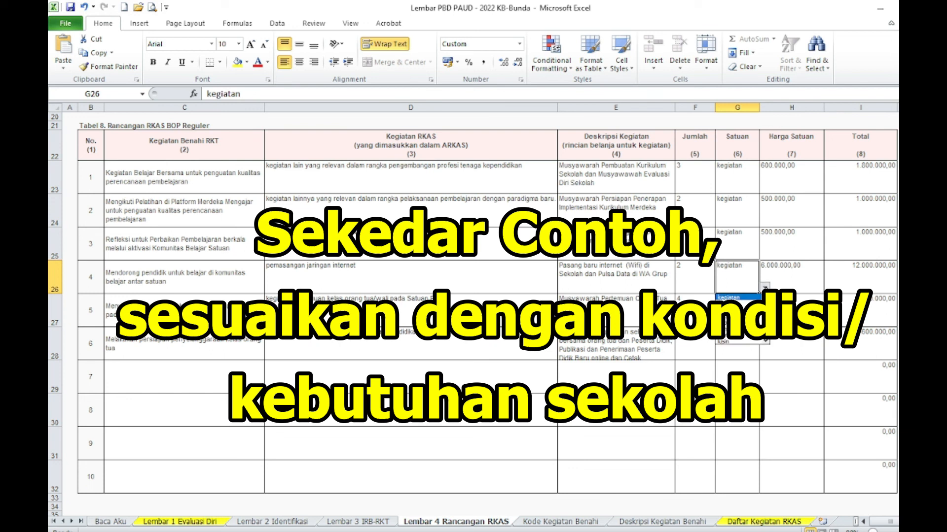
{"action": "left_click", "coordinate": [766, 341]}
{"action": "left_click", "coordinate": [765, 341]}
{"action": "left_click", "coordinate": [765, 341]}
{"action": "left_click", "coordinate": [765, 341]}
{"action": "left_click", "coordinate": [766, 341]}
{"action": "left_click", "coordinate": [766, 342]}
{"action": "left_click", "coordinate": [735, 336]}
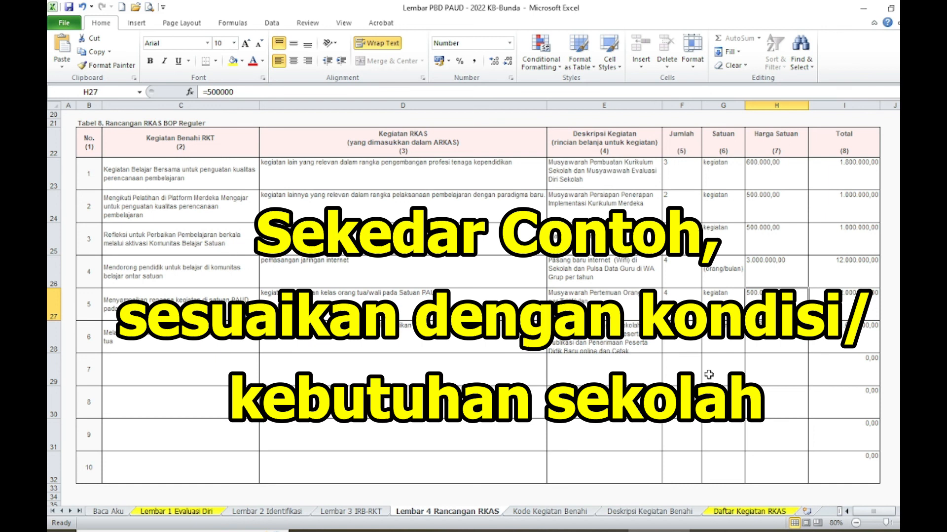
- Edit the Harga Satuan formula of the fourth activity, cell H26, so that it gives 3.600.000,00
{"action": "left_click", "coordinate": [693, 270]}
{"action": "left_click", "coordinate": [757, 265]}
{"action": "left_click_drag", "start_coordinate": [217, 91], "coordinate": [208, 91]}
{"action": "type", "text": "30"}
{"action": "key", "text": "Return"}
- Save the Lembar PBD PAUD workbook
{"action": "left_click", "coordinate": [606, 378]}
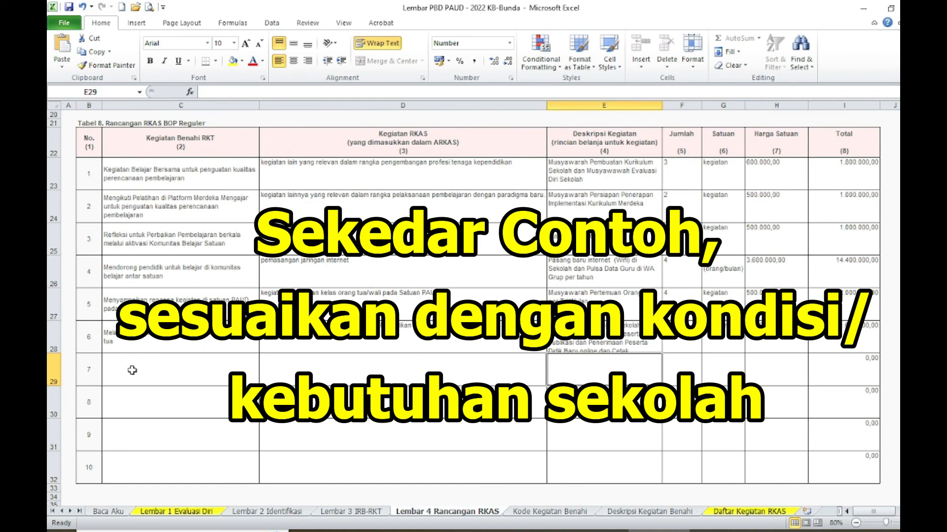
{"action": "left_click", "coordinate": [770, 374]}
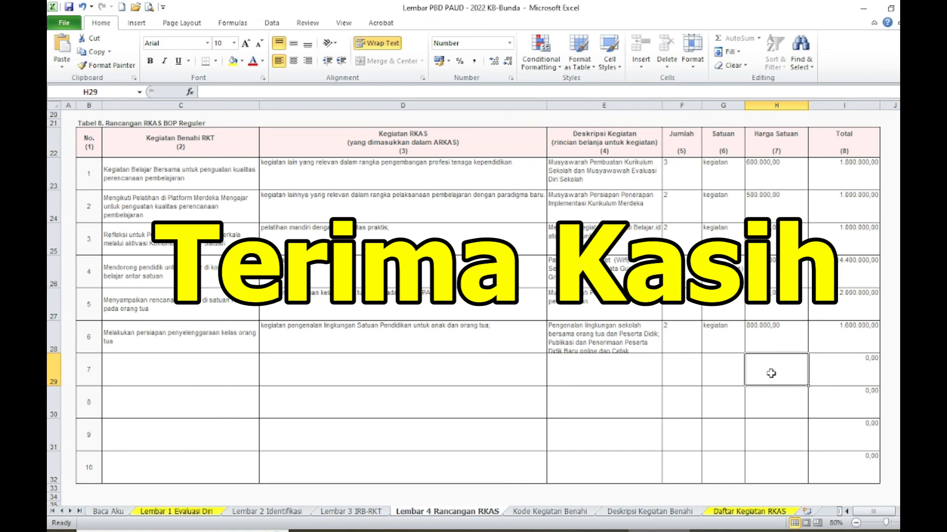
{"action": "left_click", "coordinate": [68, 7]}
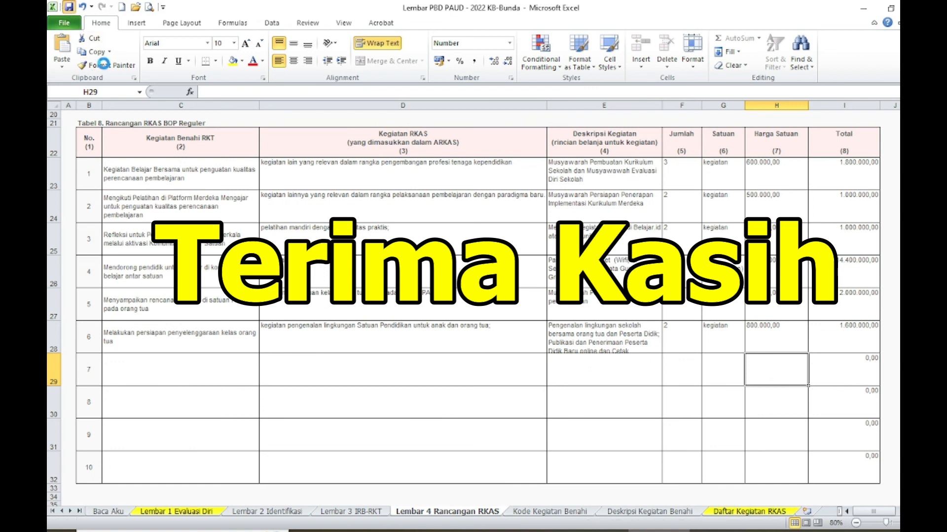